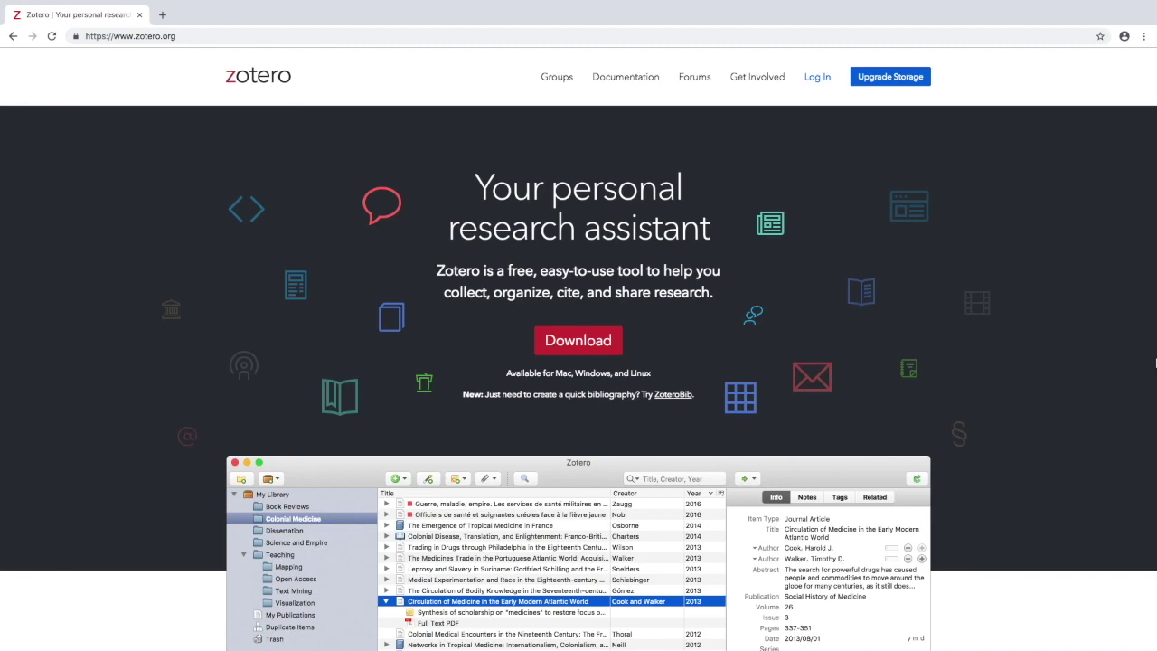
# Read through the Zotero homepage's feature sections, from Collect with a click to Rest easy
pyautogui.scroll(-5, 1155, 362)
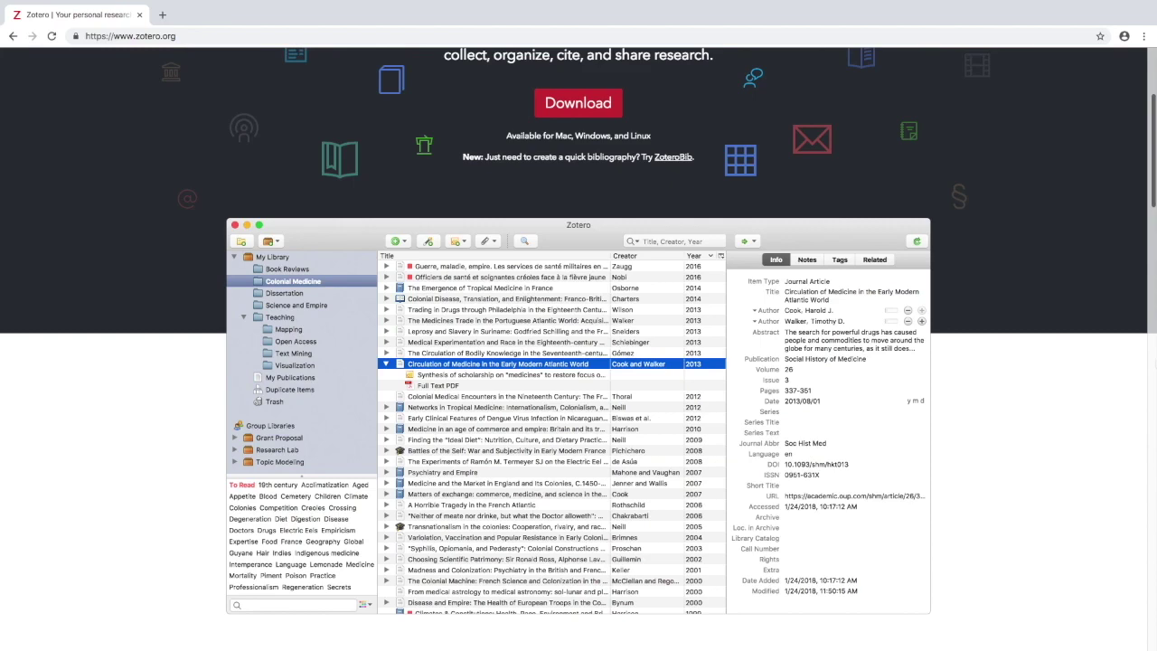
pyautogui.scroll(-4, 611, 478)
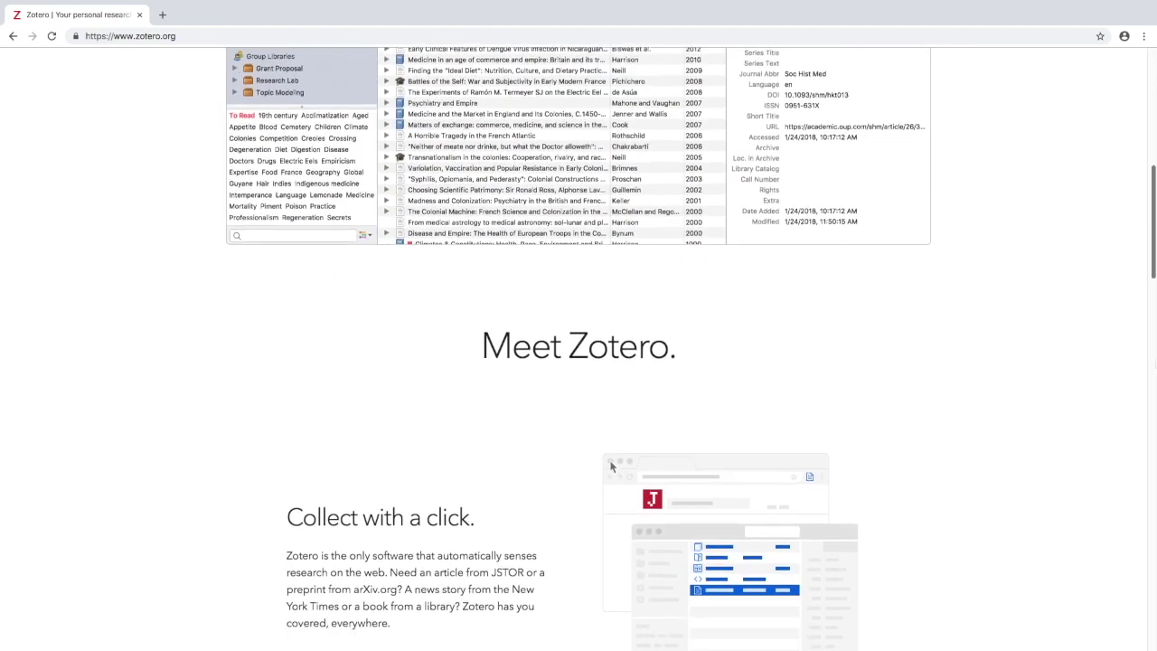
pyautogui.scroll(-2, 611, 477)
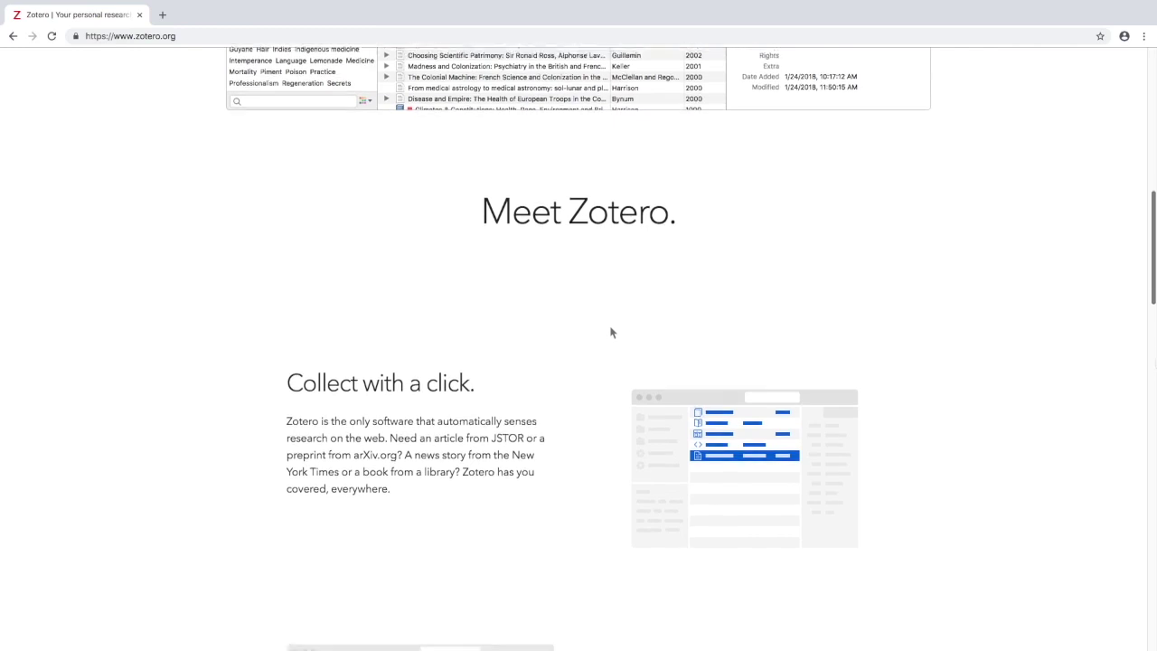
pyautogui.scroll(-1, 611, 336)
pyautogui.scroll(-1, 701, 344)
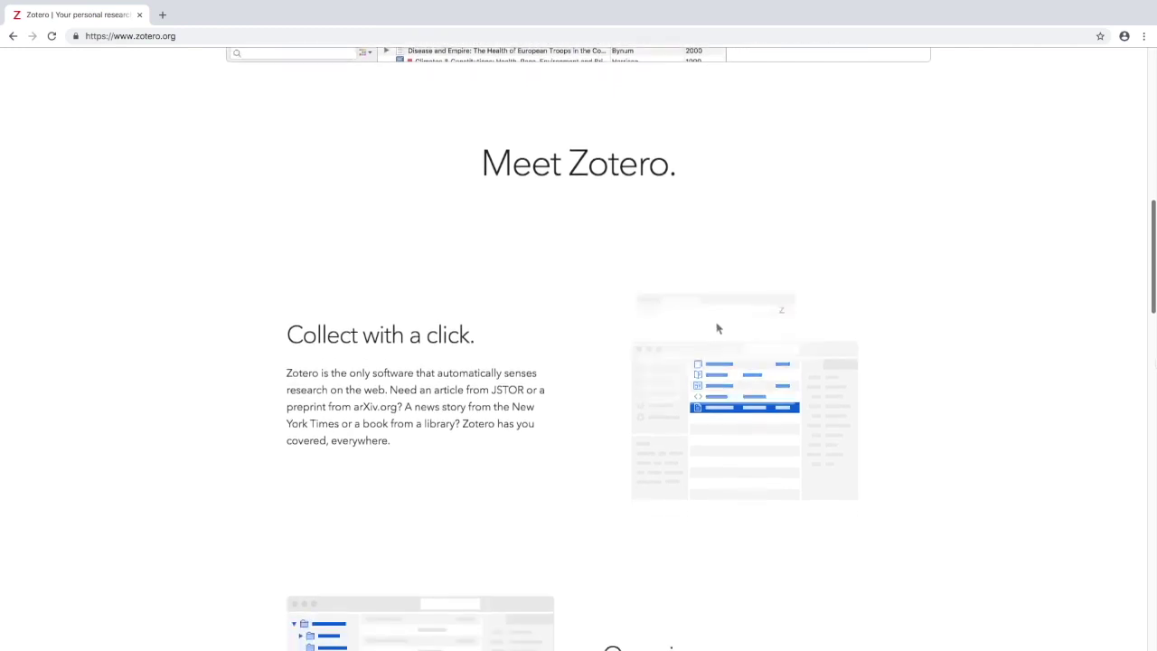
pyautogui.scroll(-1, 717, 334)
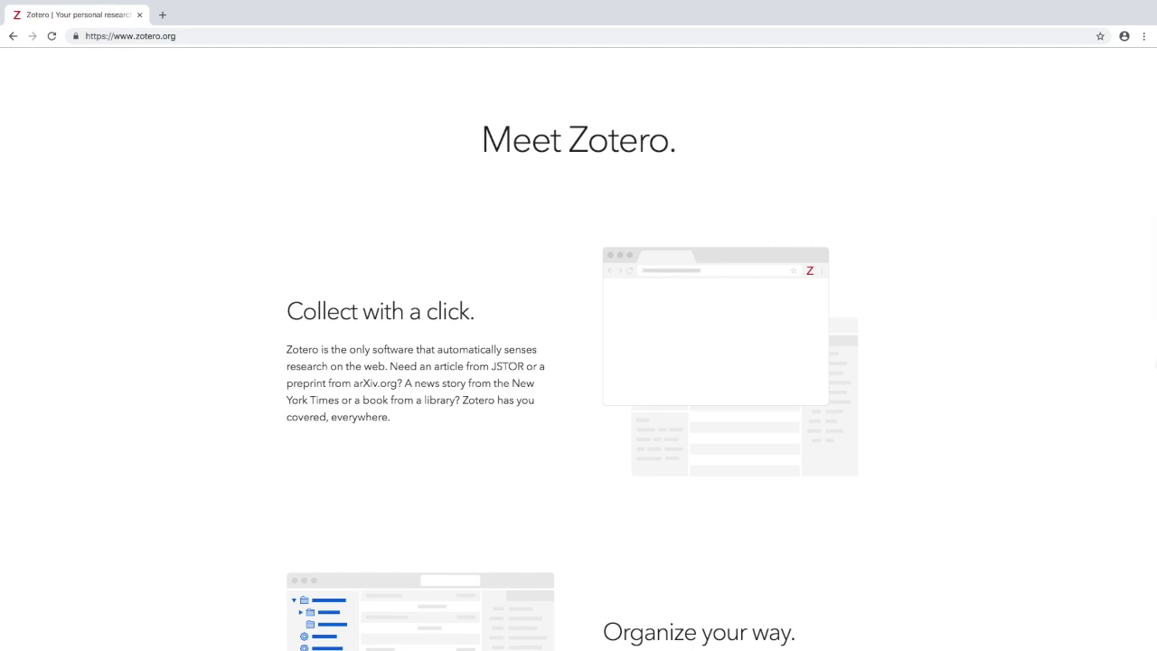
pyautogui.scroll(-3, 721, 350)
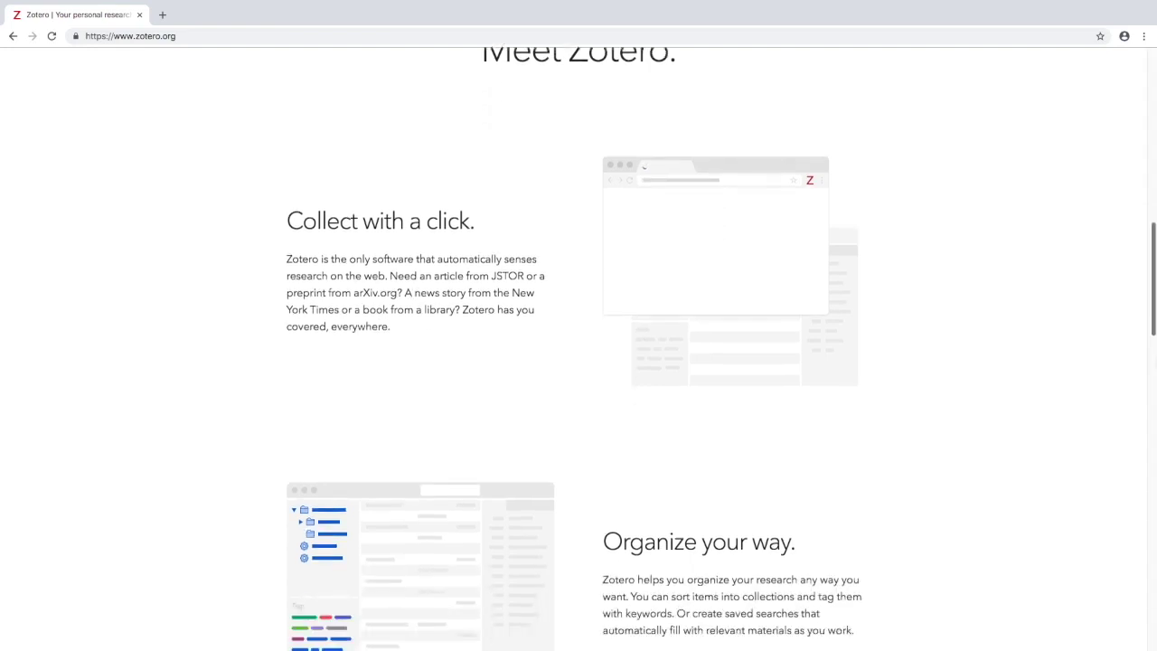
pyautogui.scroll(-2, 721, 351)
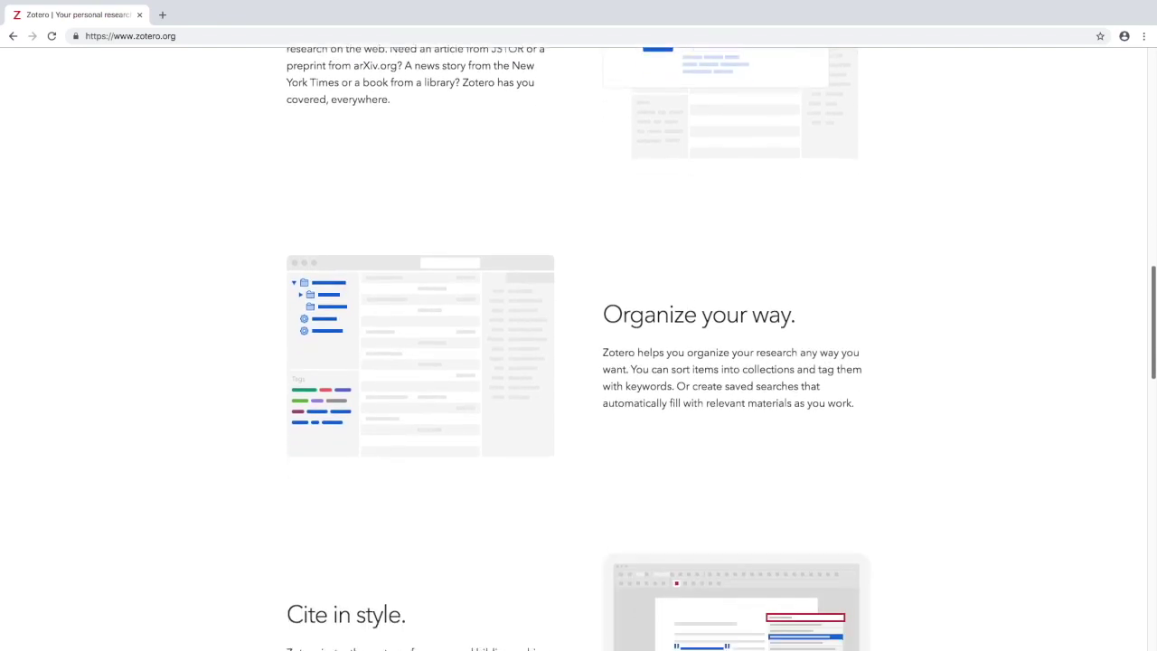
pyautogui.scroll(-1, 721, 350)
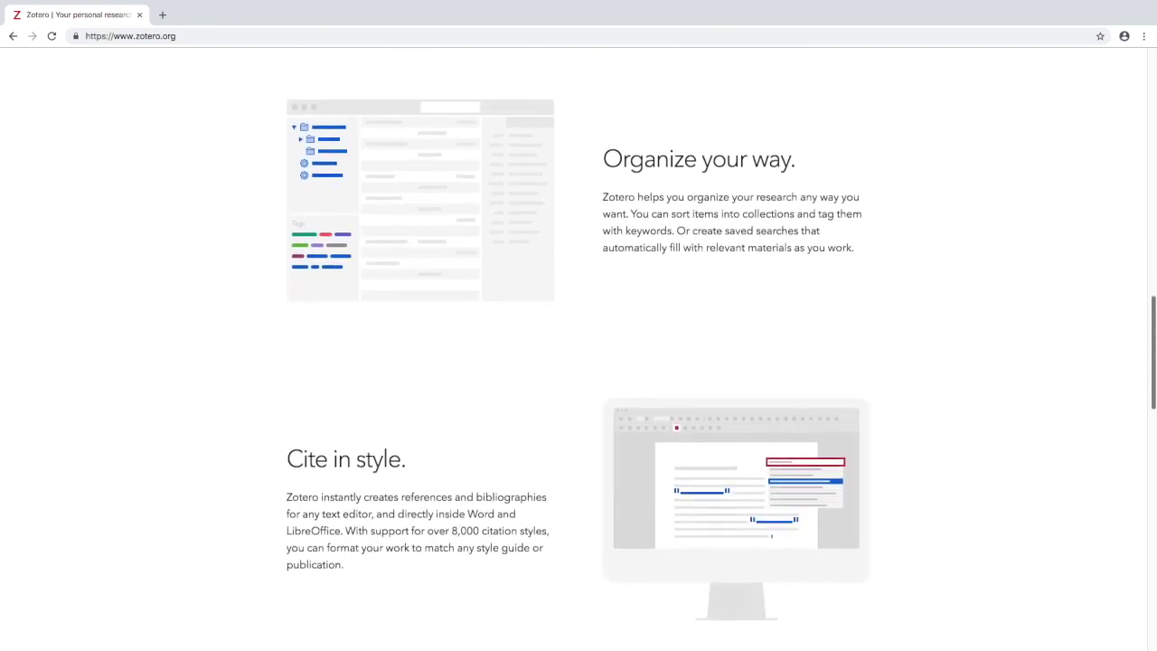
pyautogui.scroll(-2, 721, 351)
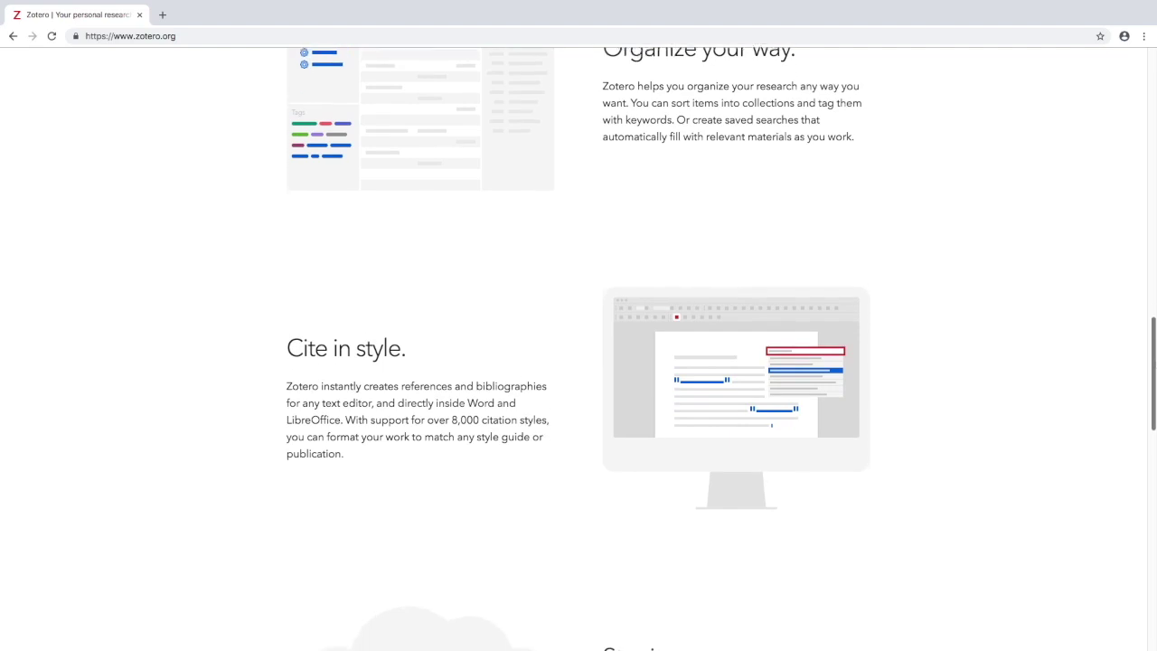
pyautogui.scroll(-1, 721, 351)
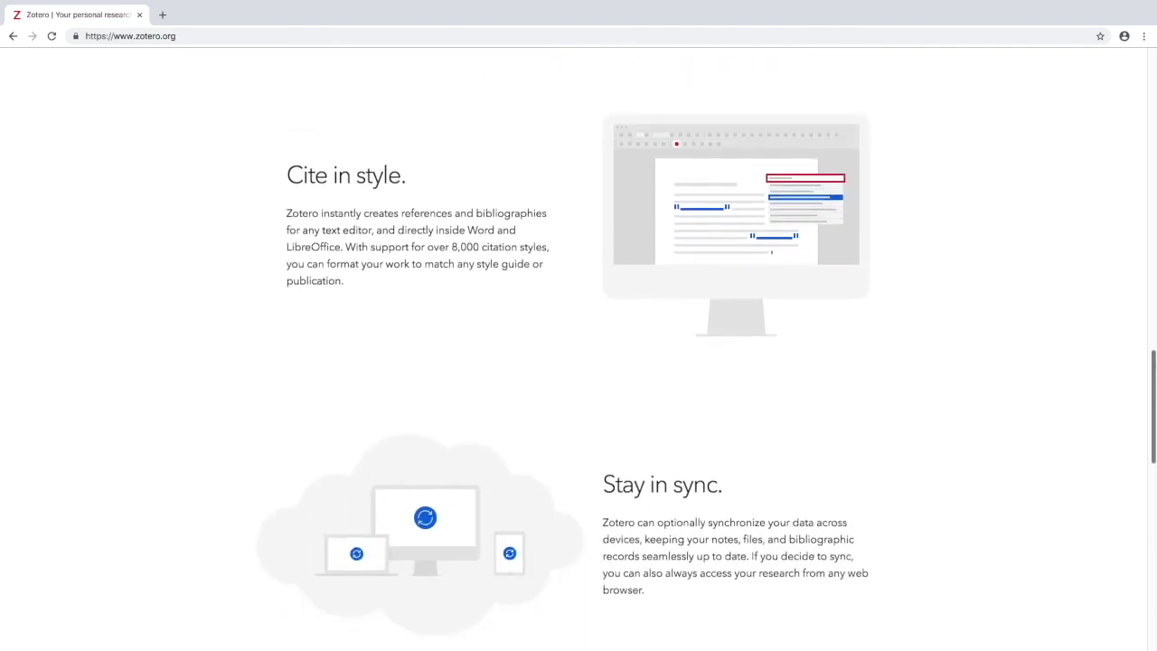
pyautogui.scroll(-2, 579, 362)
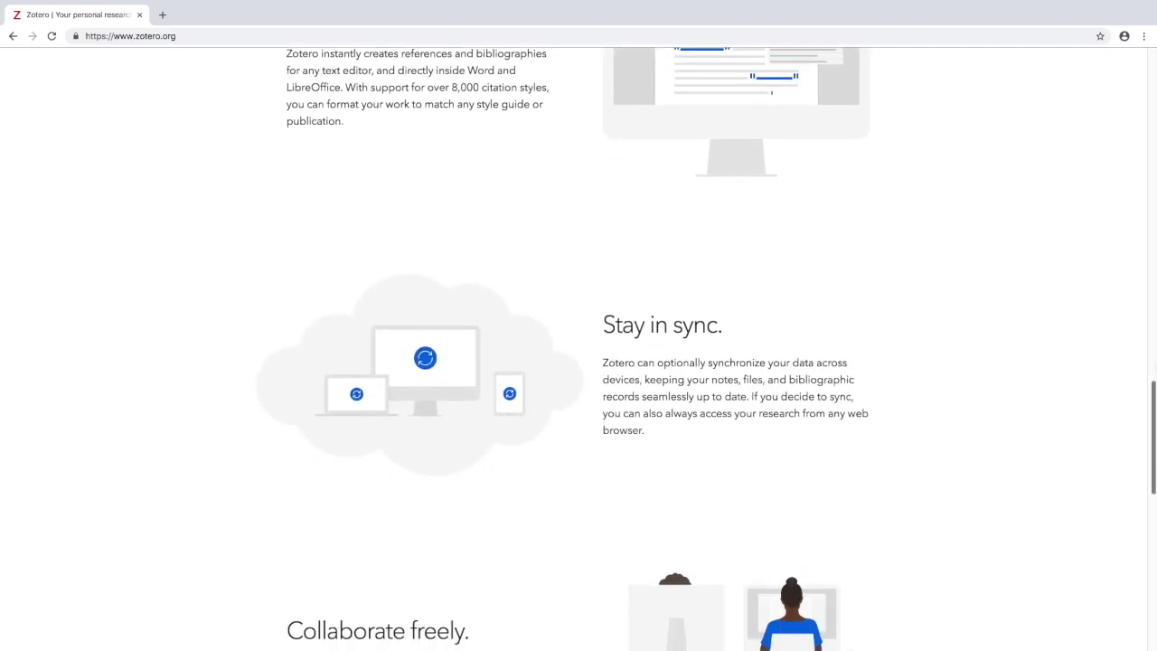
pyautogui.scroll(-2, 579, 362)
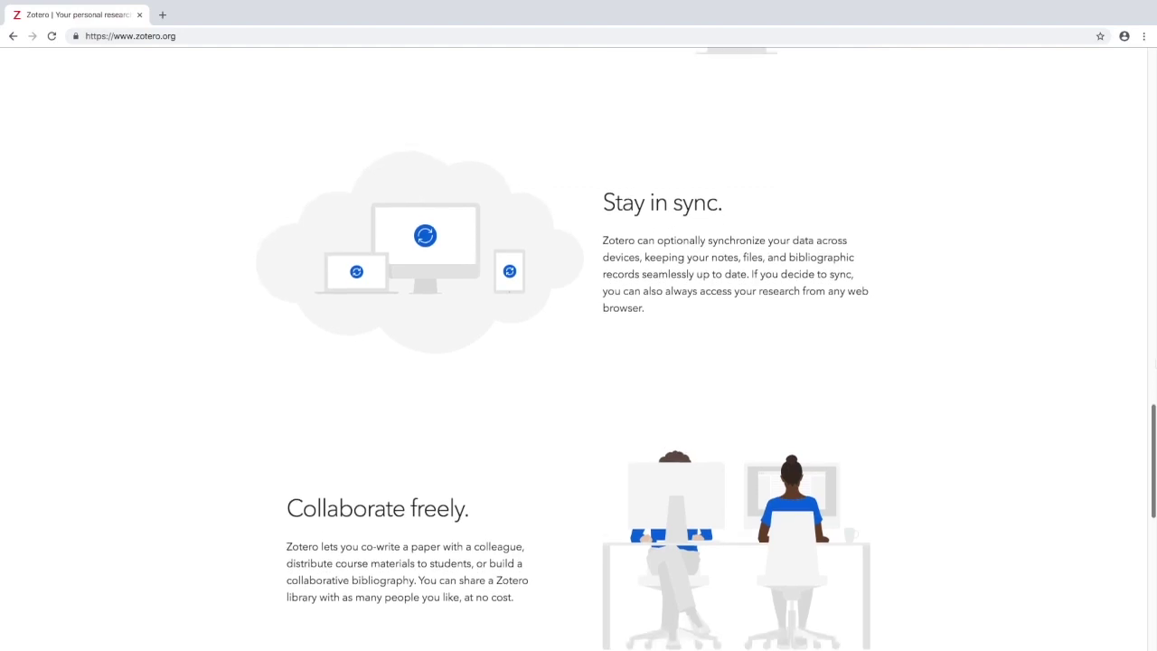
pyautogui.scroll(-2, 579, 361)
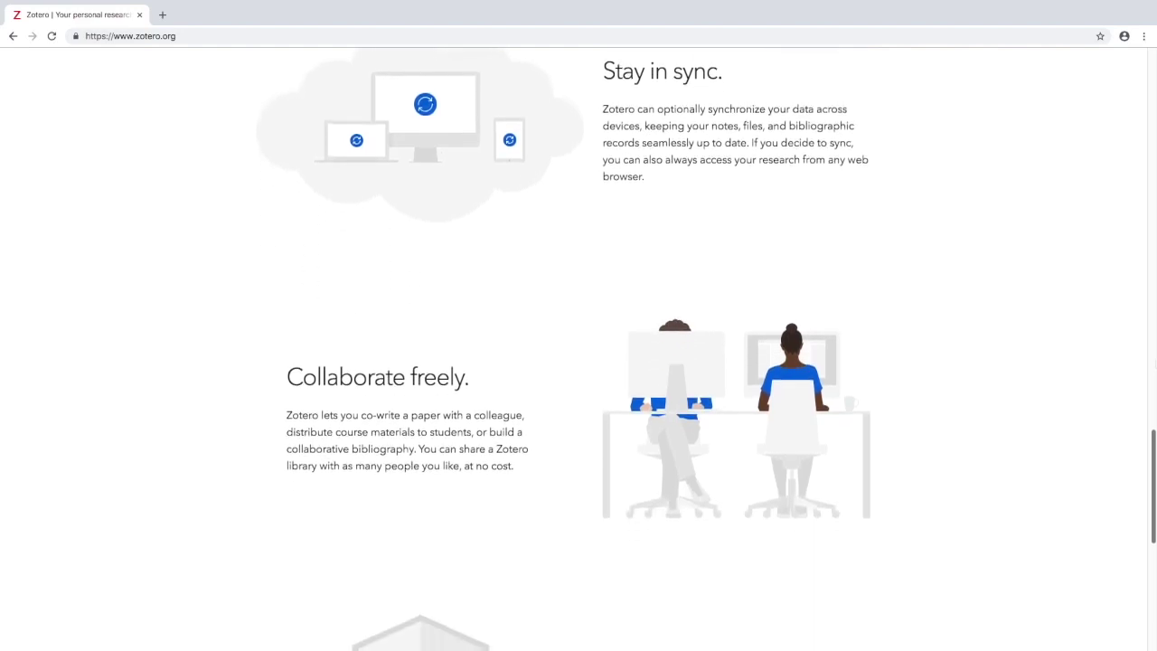
pyautogui.scroll(-2, 578, 362)
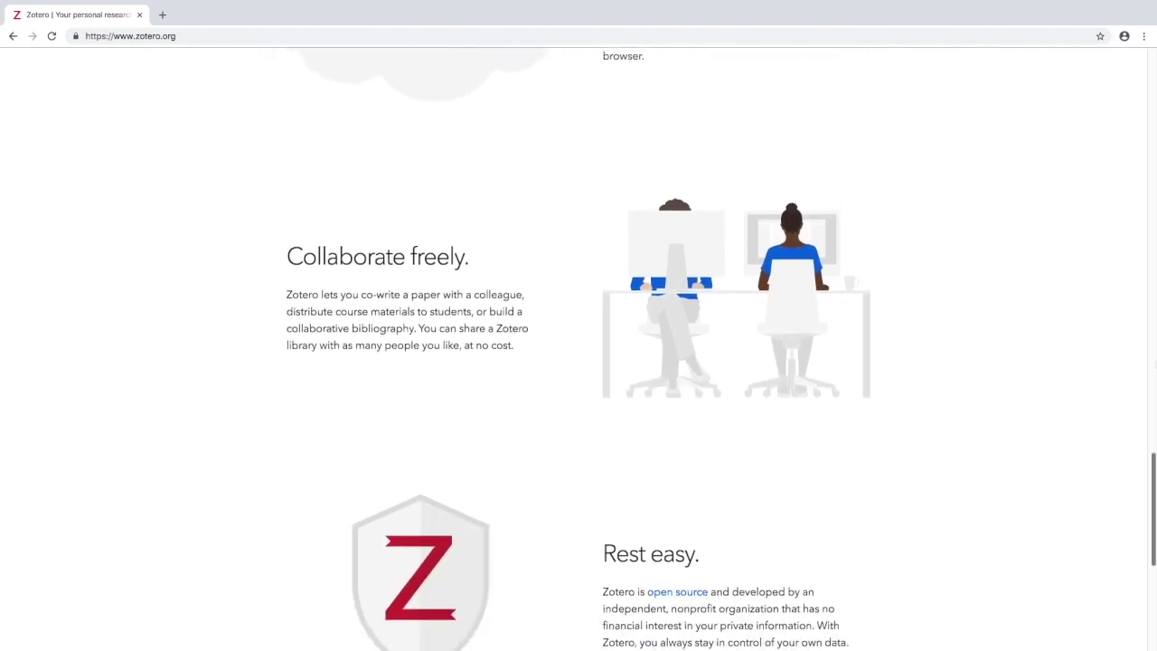
pyautogui.scroll(-2, 578, 362)
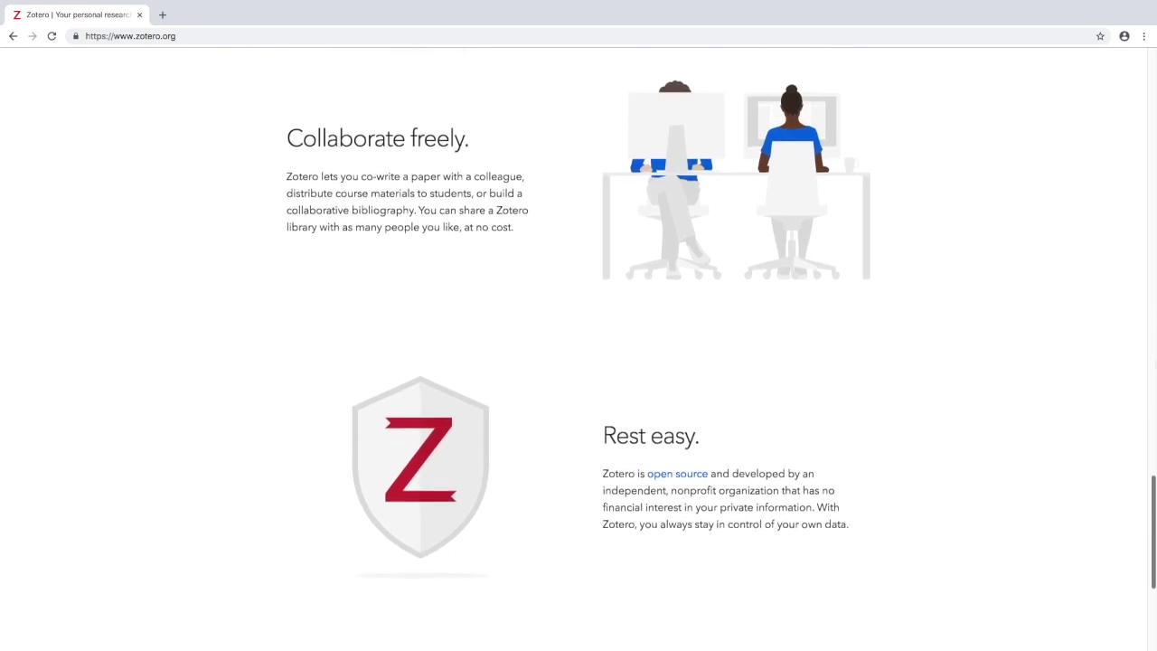
pyautogui.scroll(-3, 578, 362)
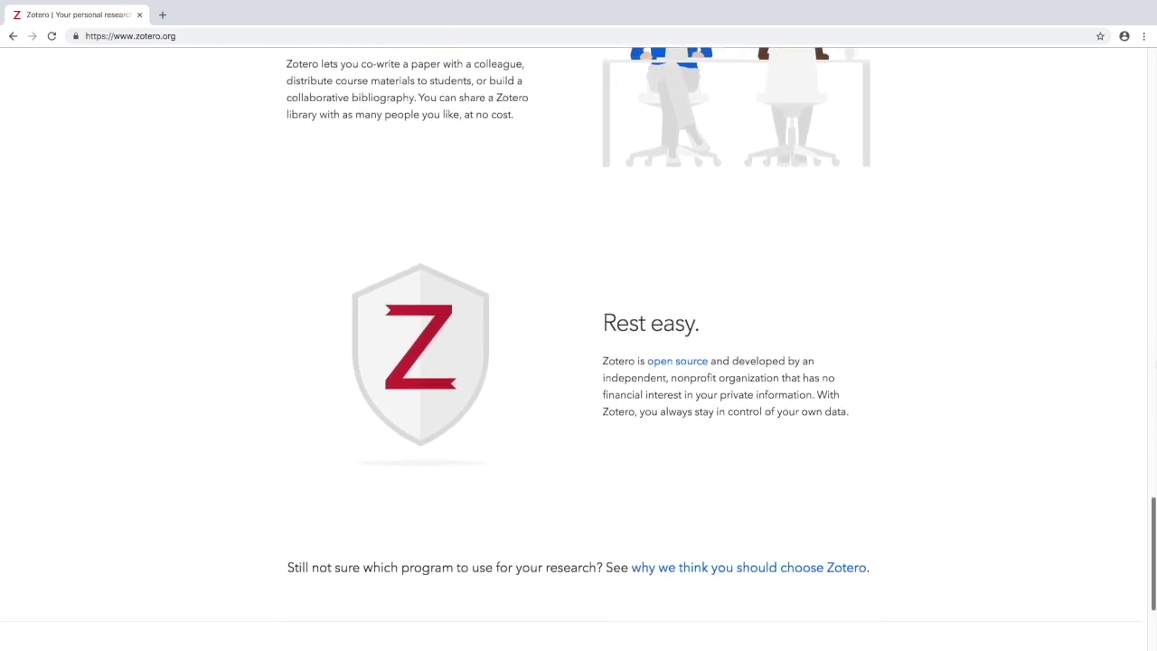
pyautogui.scroll(-1, 579, 362)
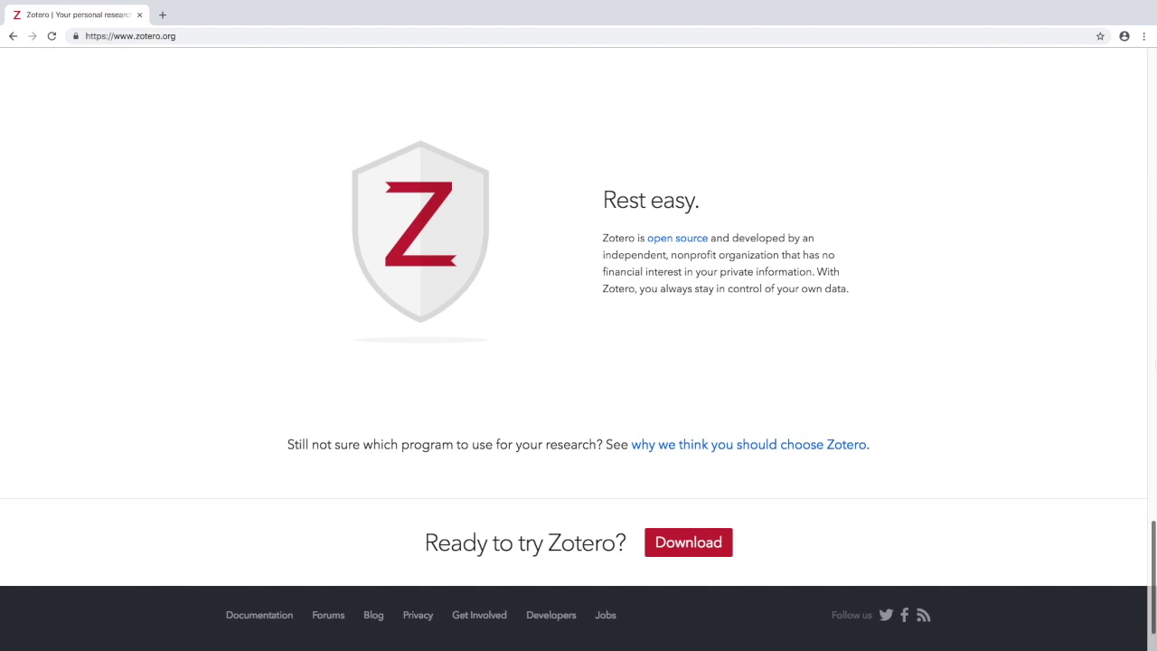
pyautogui.scroll(-1, 579, 362)
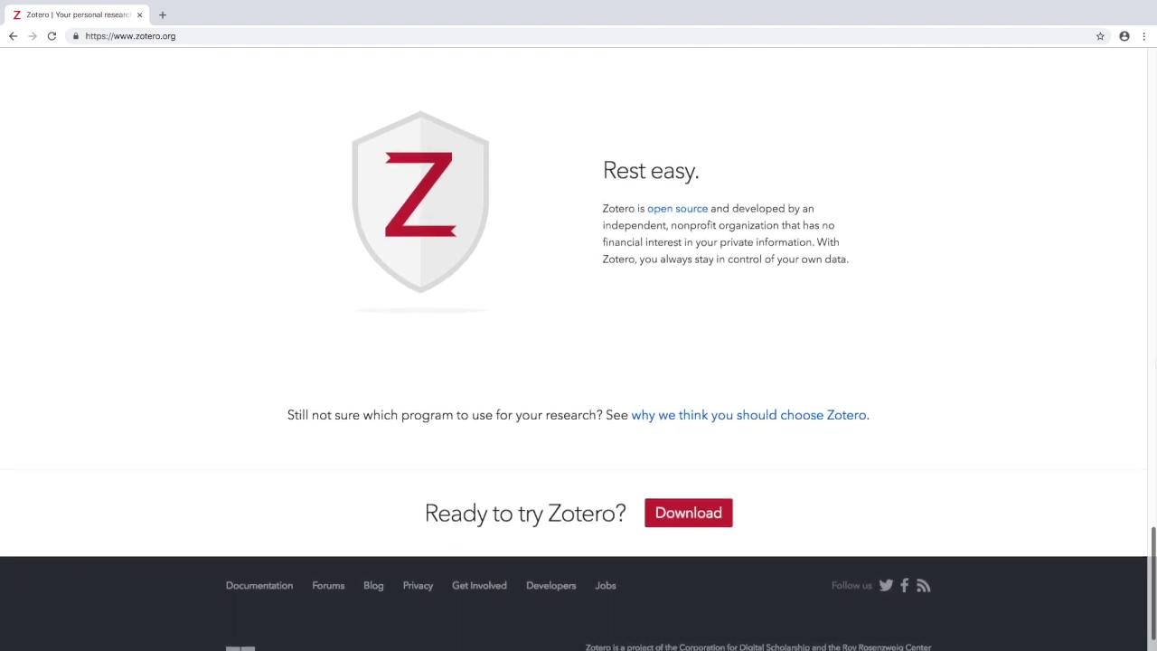
pyautogui.scroll(-1, 578, 361)
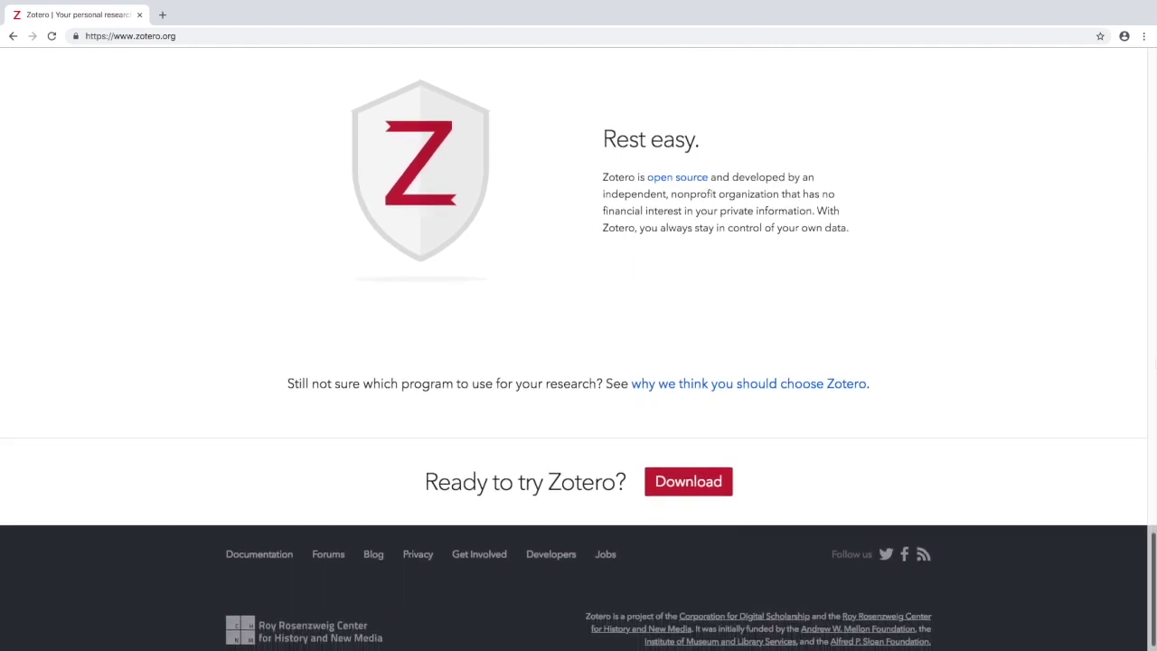
pyautogui.scroll(-1, 579, 362)
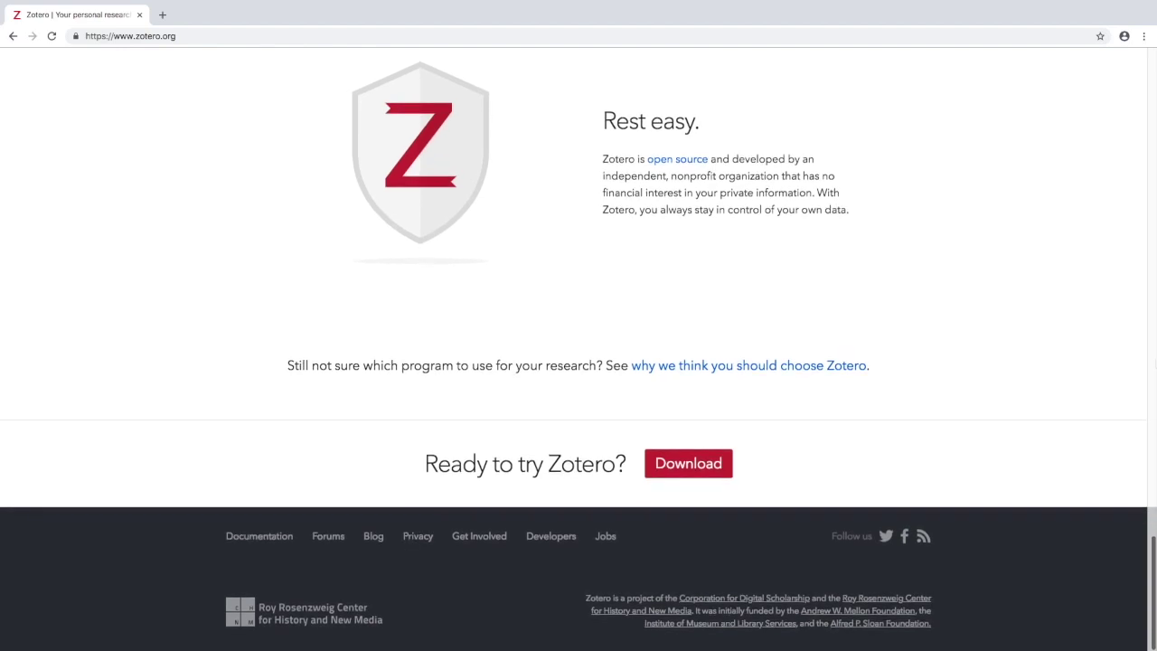
pyautogui.scroll(-1, 578, 362)
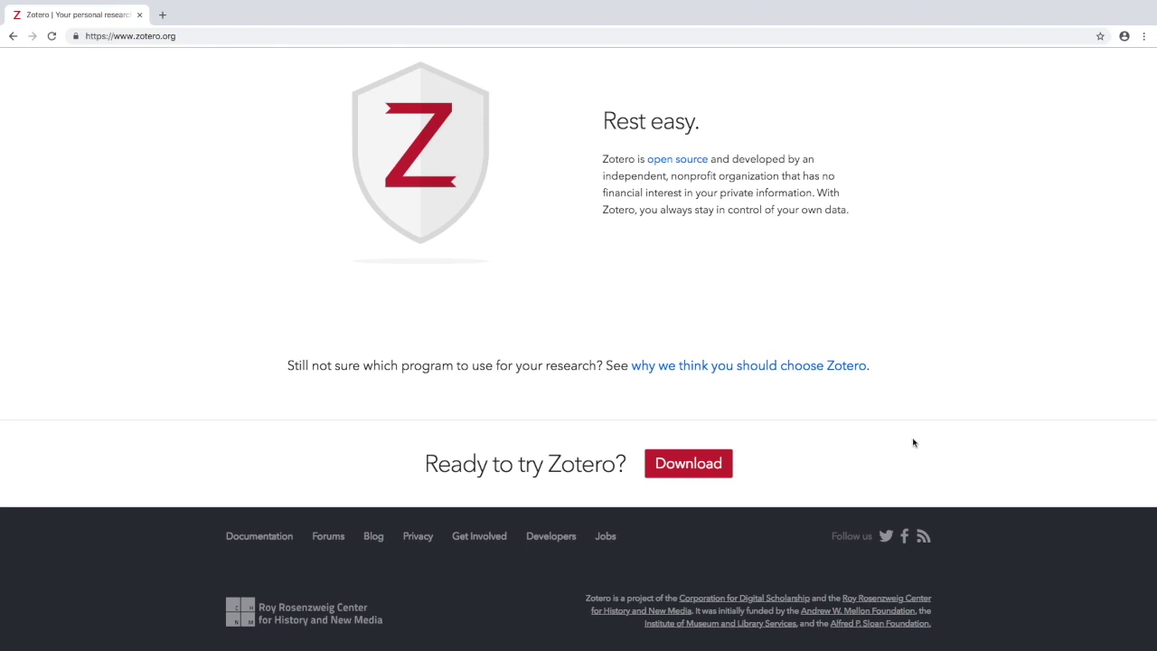
# Go to Zotero's downloads page and download Zotero 5.0 for Mac
pyautogui.click(703, 467)
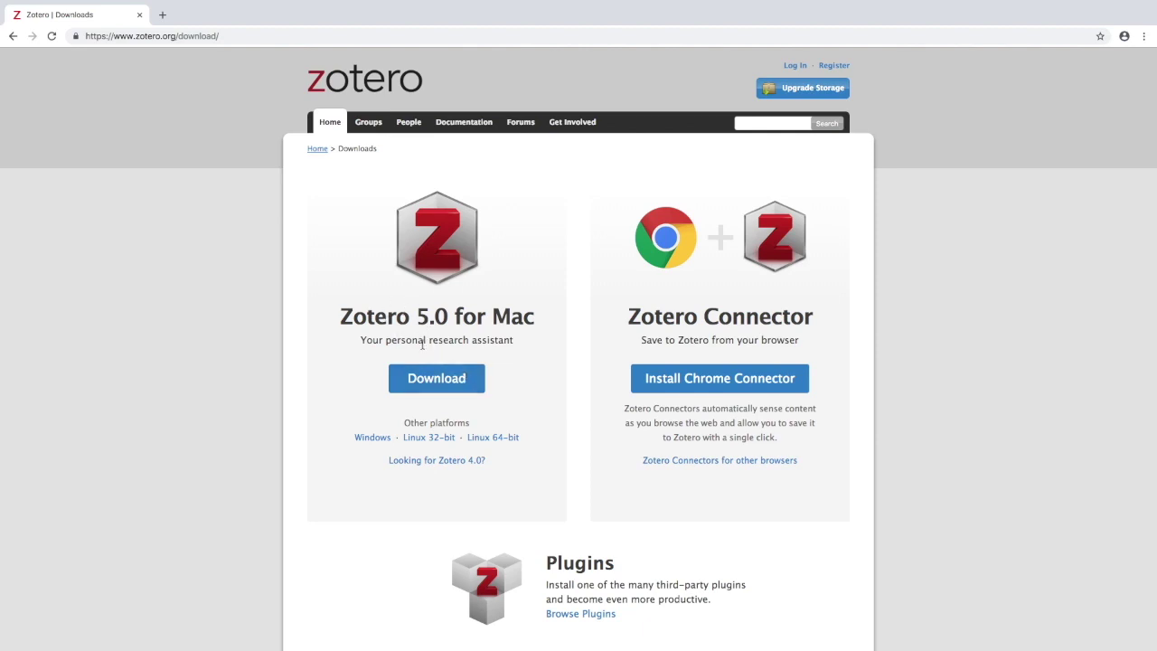
pyautogui.click(429, 378)
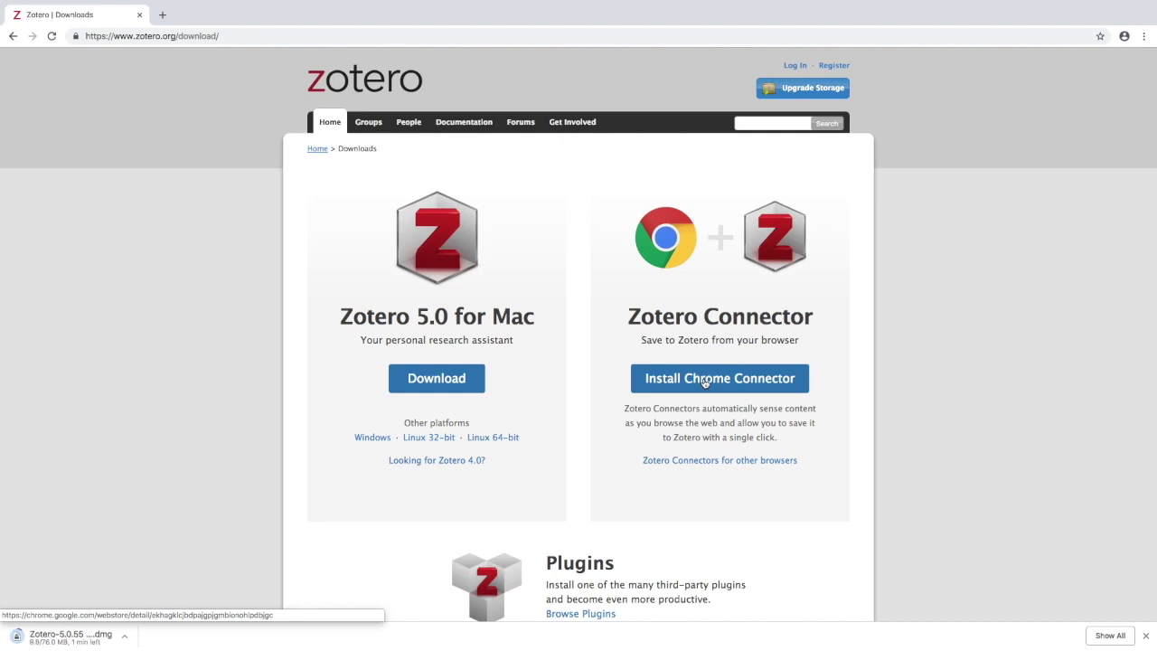
# Install the Zotero Connector extension in Chrome from the Chrome Web Store and approve its permissions
pyautogui.click(704, 380)
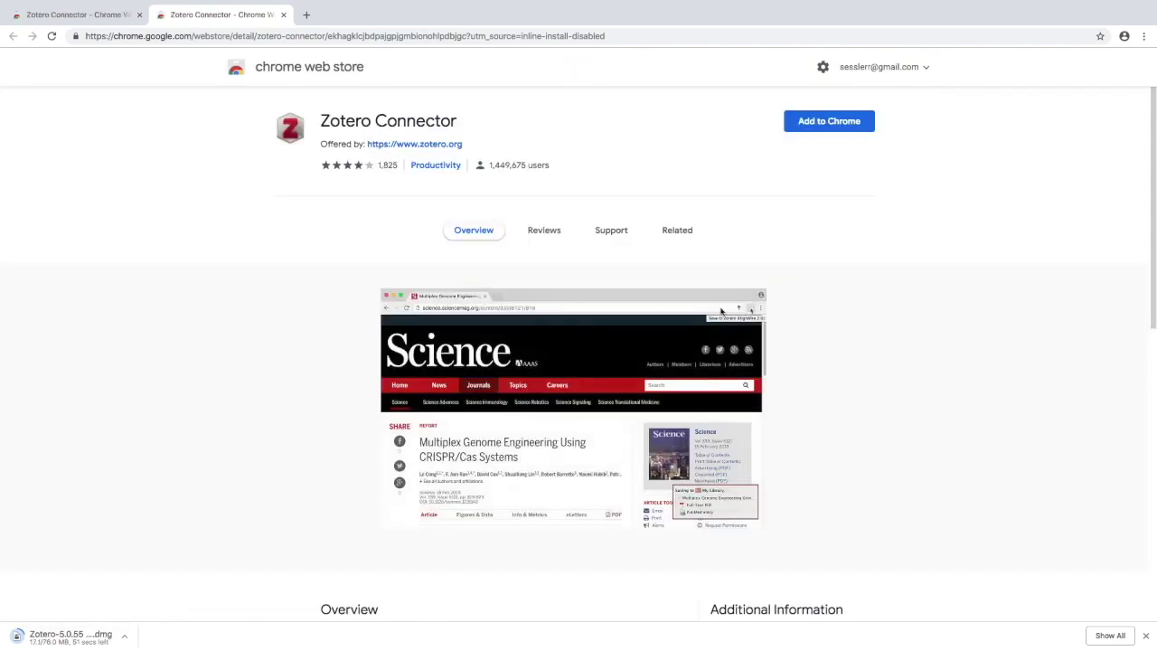
pyautogui.click(830, 126)
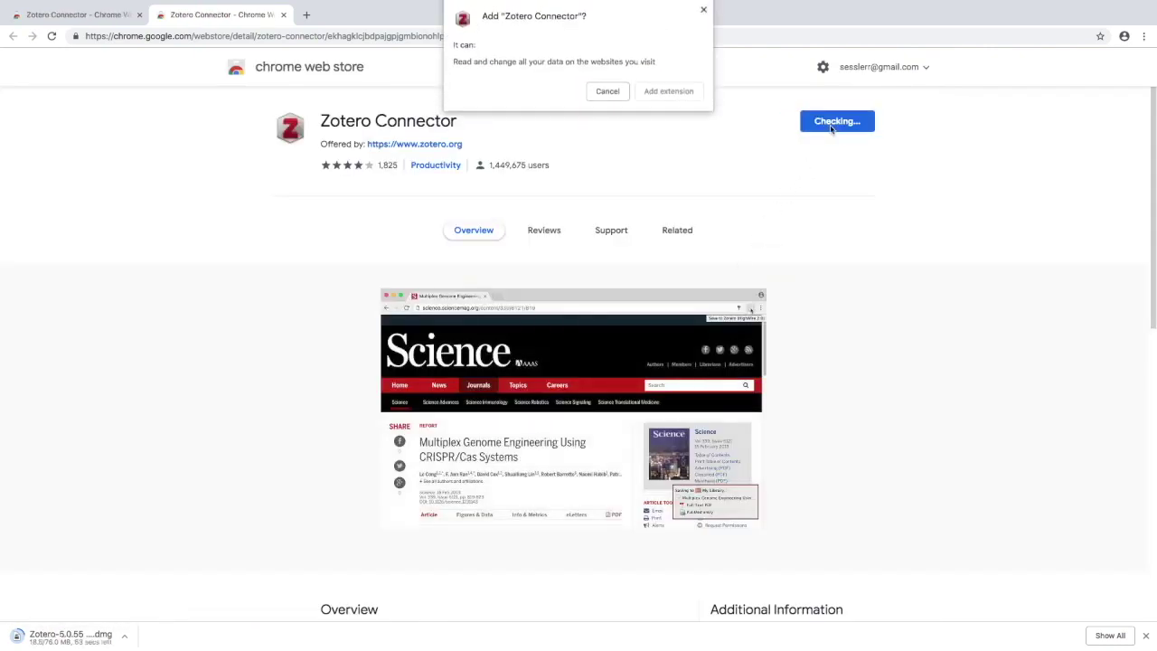
pyautogui.click(671, 92)
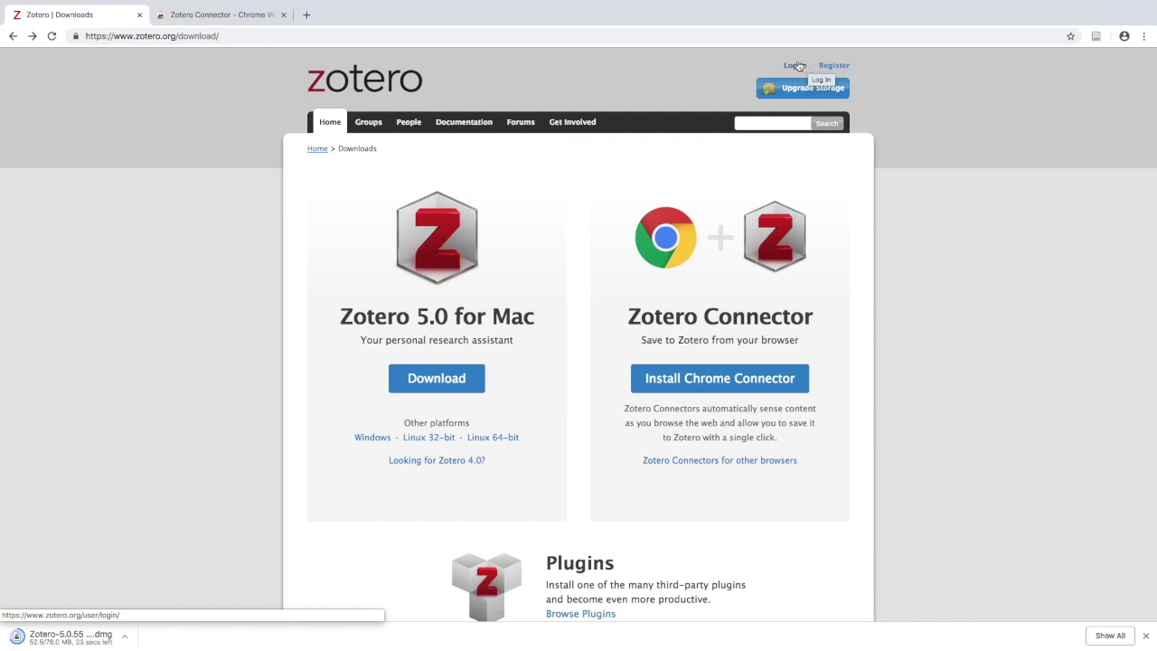
# Open the log-in page of the Zotero website
pyautogui.click(794, 67)
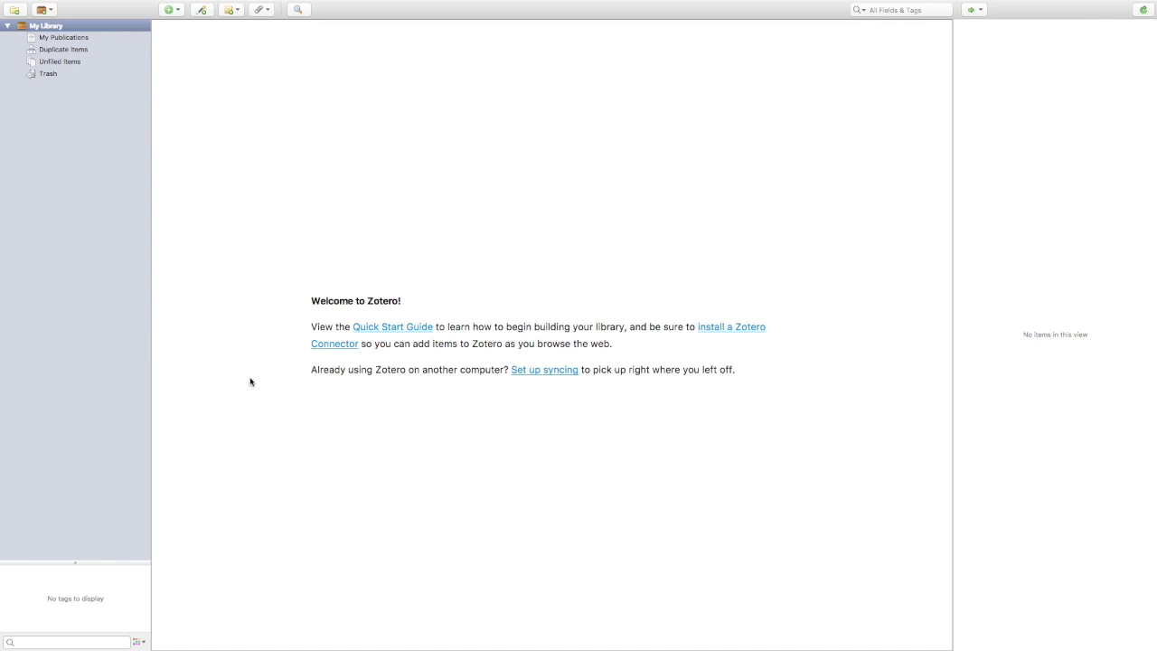
# In the Zotero desktop app, try adding a blank Book item to My Library from the full list of item types
pyautogui.click(180, 12)
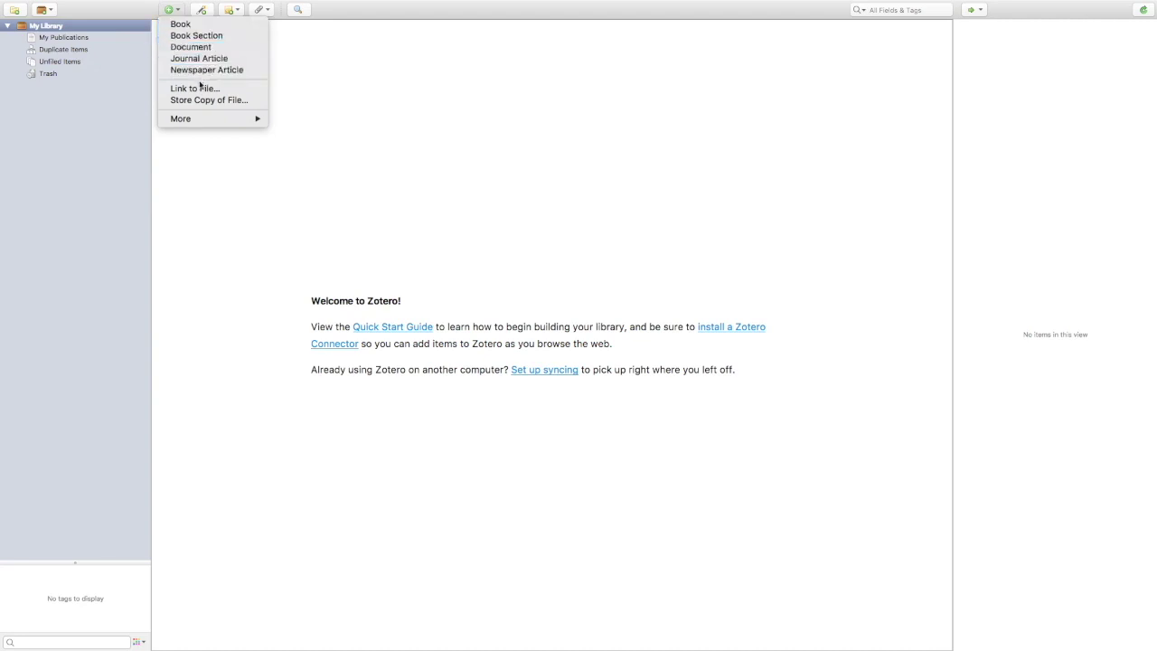
pyautogui.moveTo(198, 121)
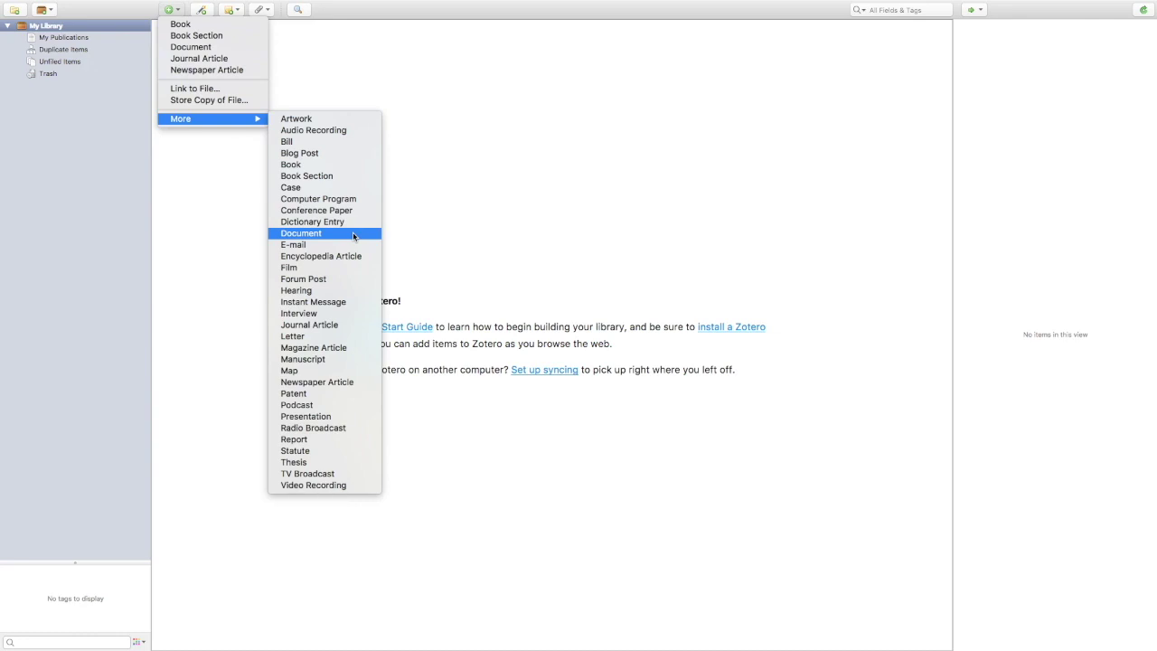
pyautogui.click(338, 167)
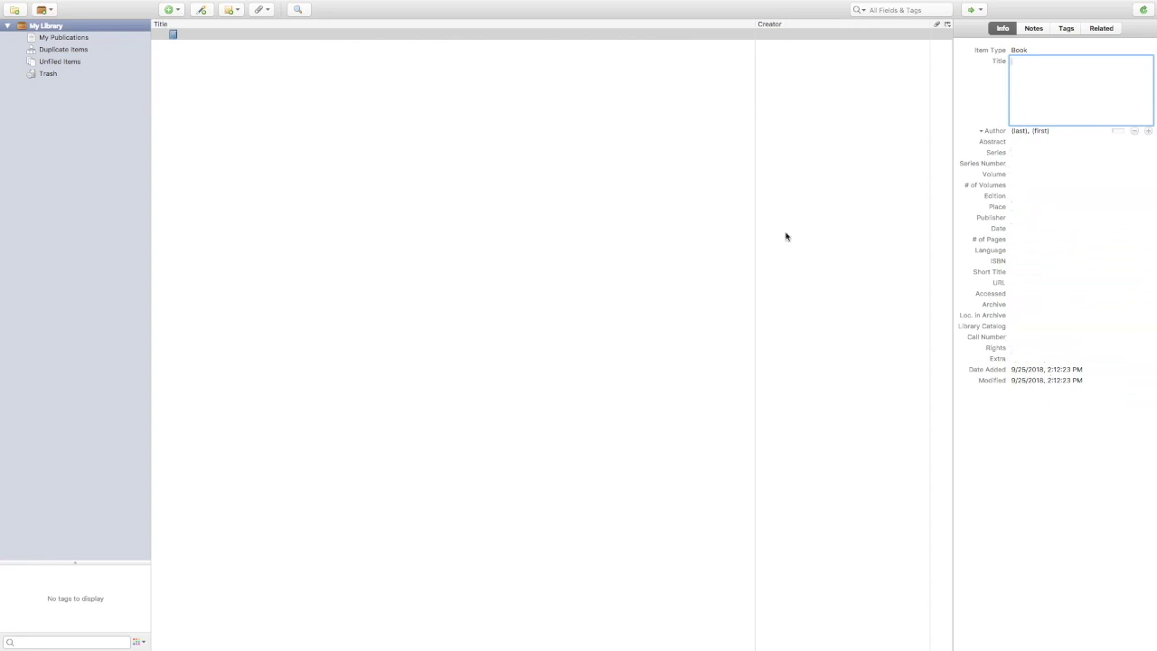
pyautogui.press('Escape')
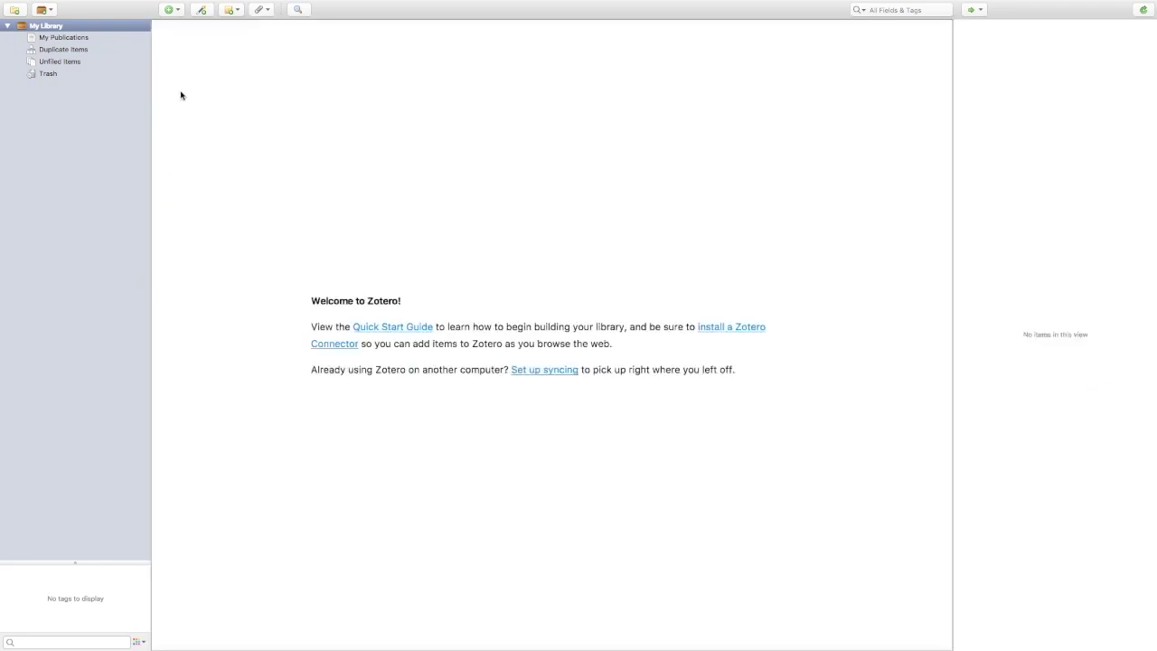
# Open the entry for adding an item to My Library by its identifier
pyautogui.click(202, 10)
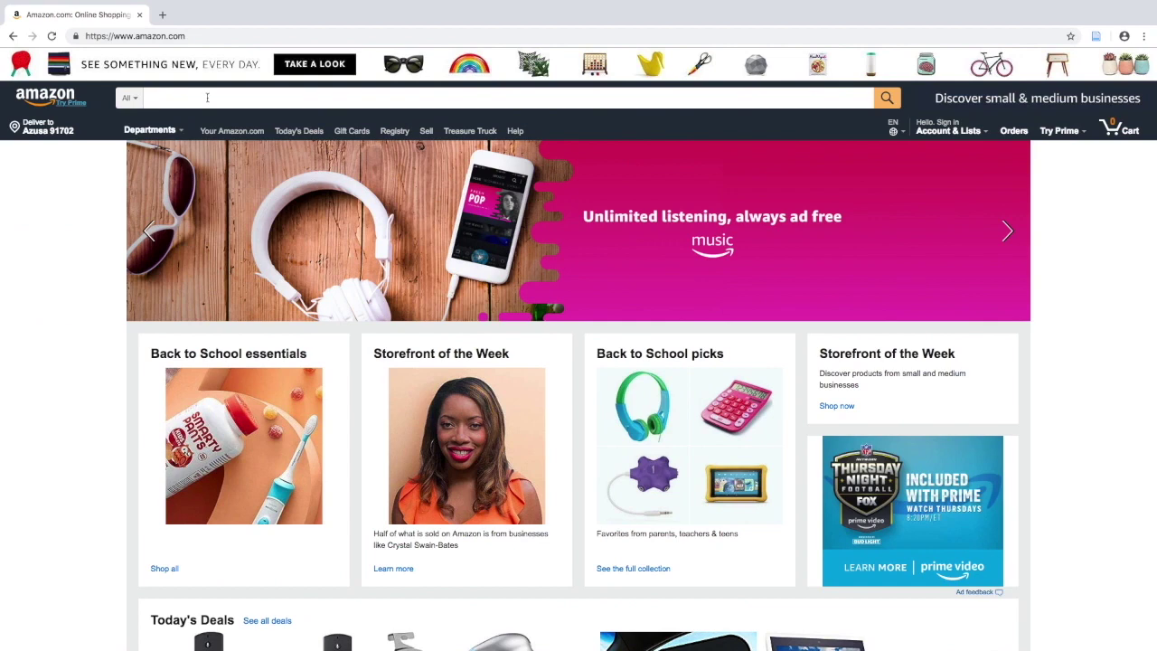
# In Chrome, search Amazon for "trouble i've seen" and open the book Trouble I've Seen: Changing the Way the Church Views Racism
pyautogui.click(207, 98)
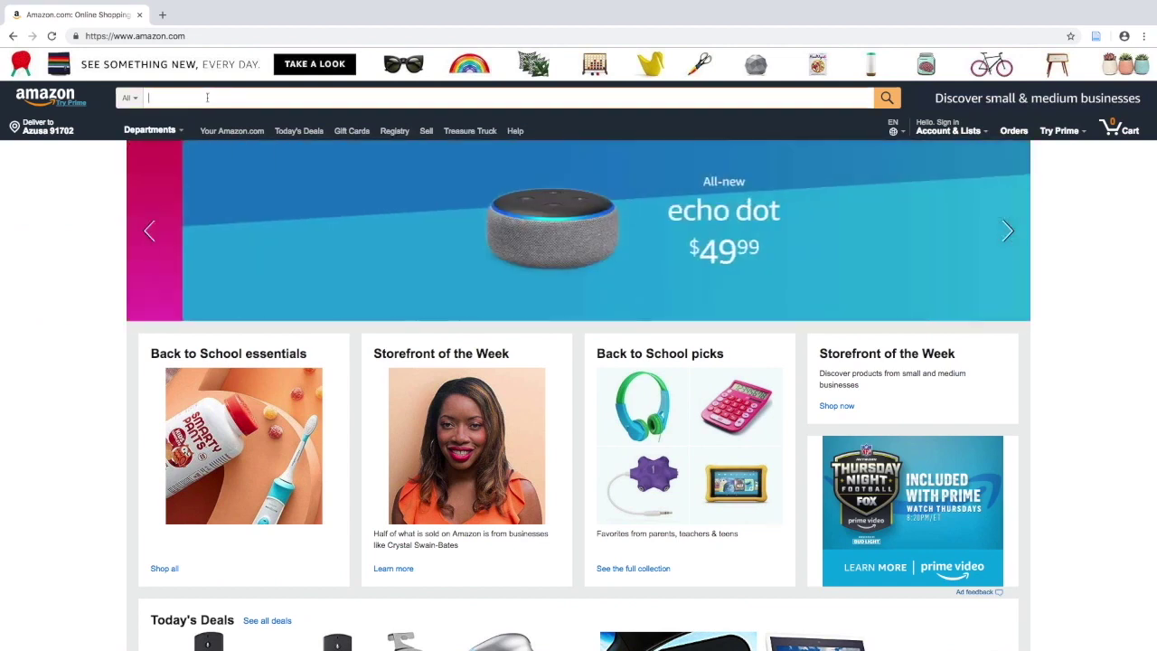
pyautogui.write("trouble i've seen")
pyautogui.press('Return')
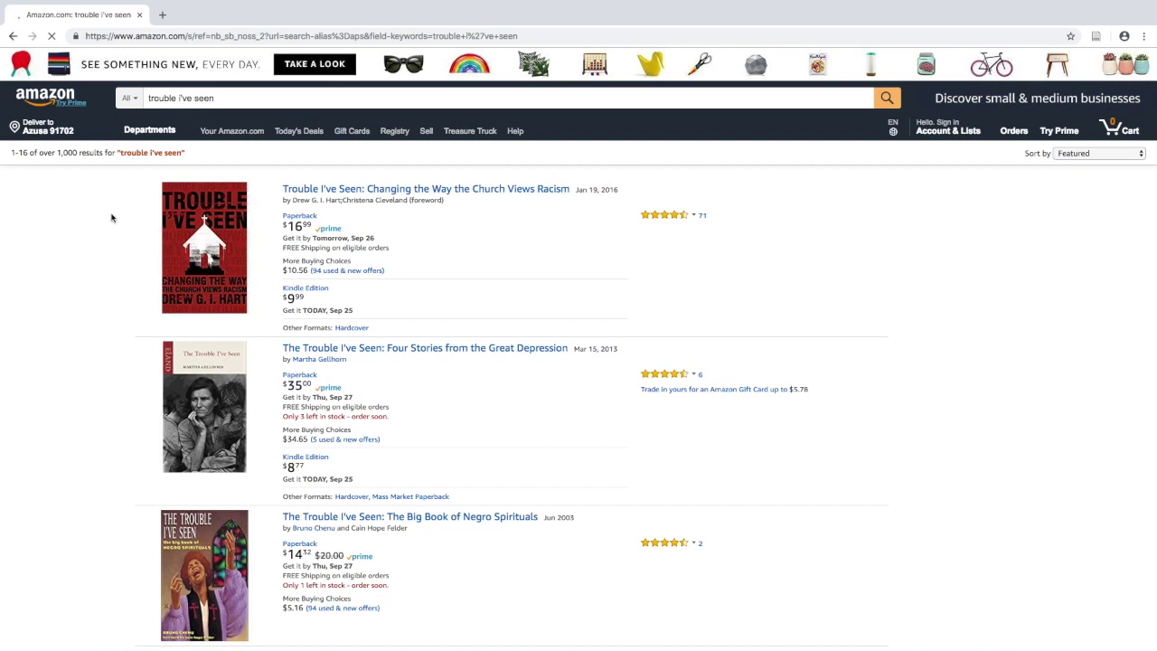
pyautogui.click(205, 233)
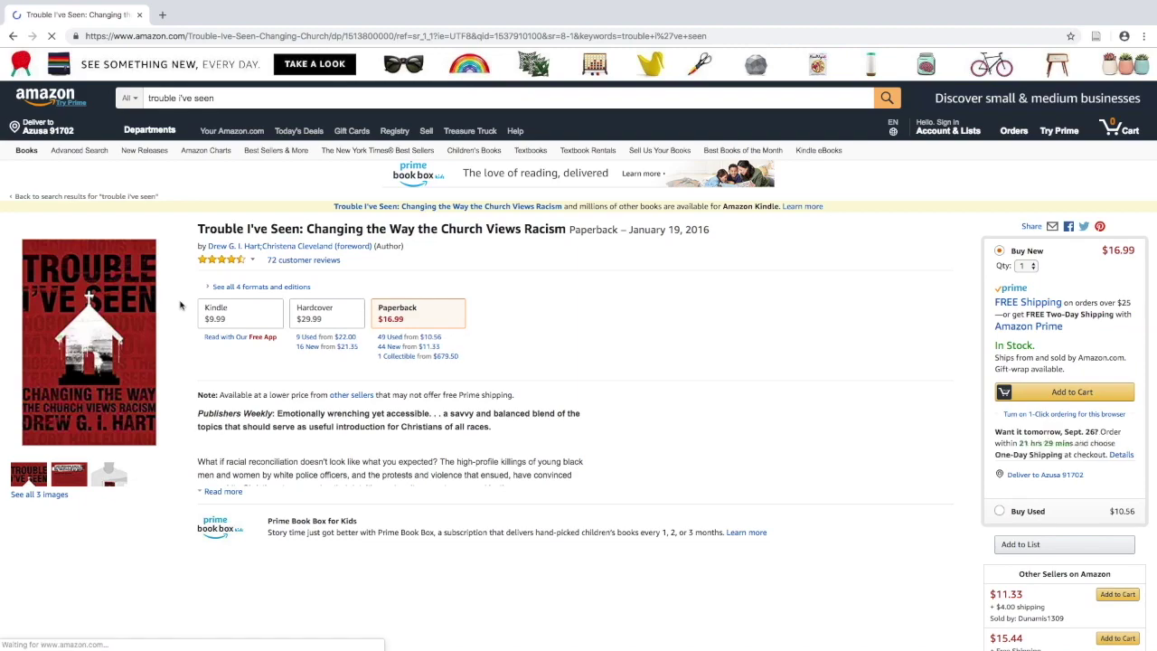
# Copy the ISBN-13 of Trouble I've Seen from the product details on its Amazon page
pyautogui.scroll(-12, 180, 305)
pyautogui.scroll(-8, 180, 305)
pyautogui.scroll(-3, 180, 304)
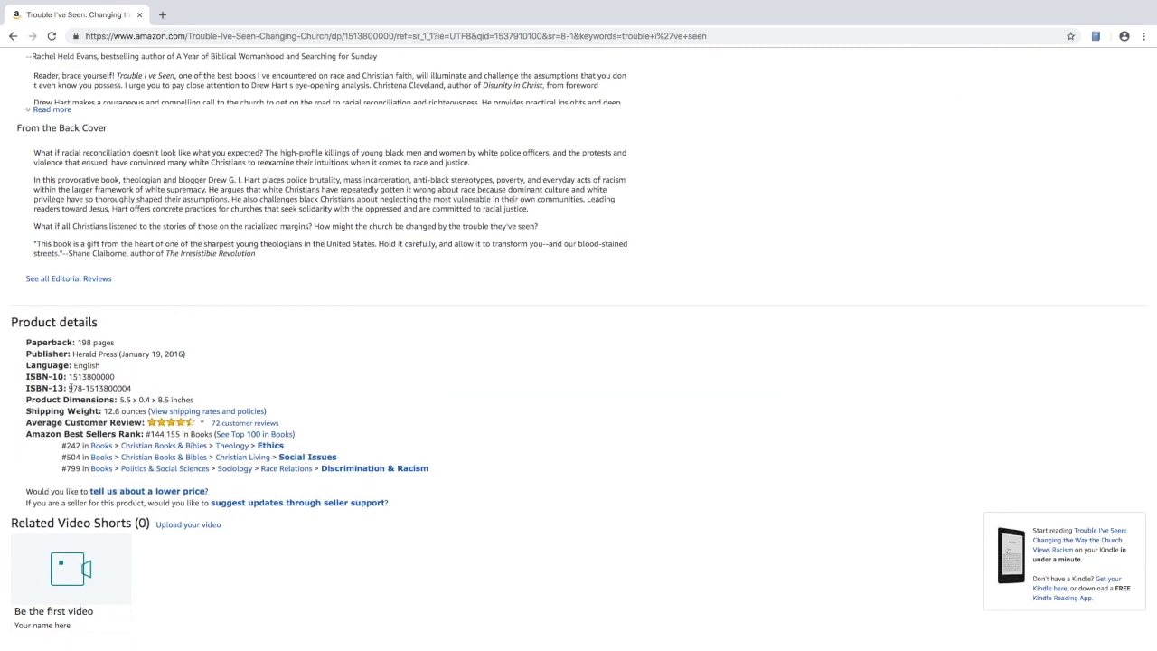
pyautogui.moveTo(70, 388); pyautogui.dragTo(139, 395)
pyautogui.press('super+c')
pyautogui.hotkey('ctrl', 'Right')
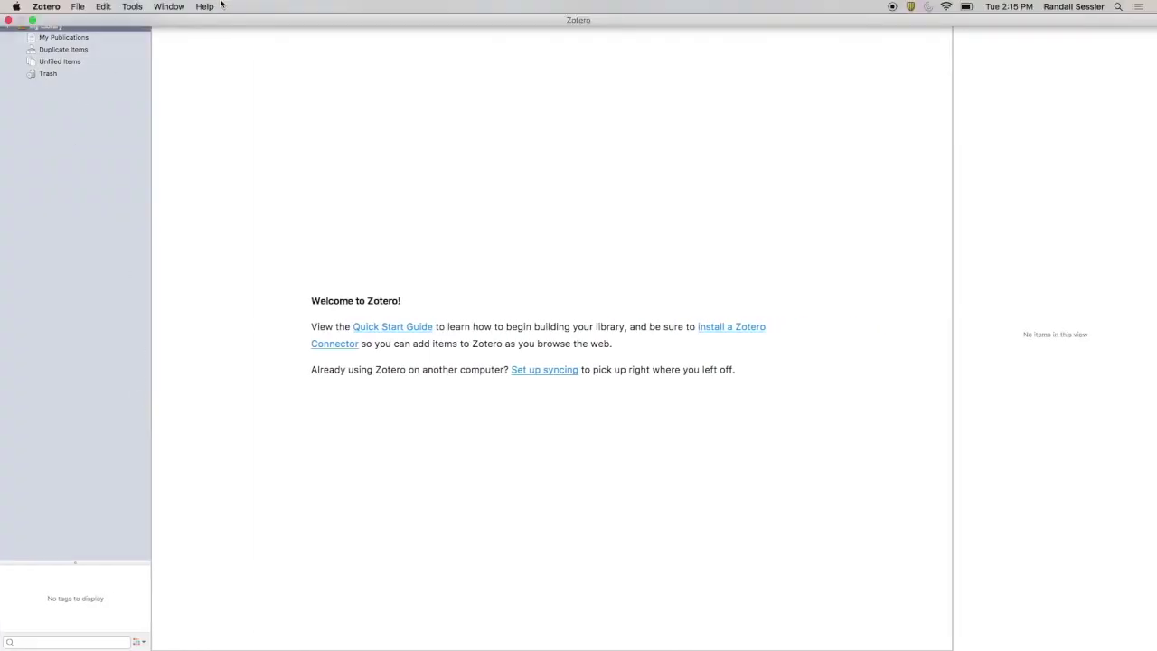
pyautogui.click(203, 13)
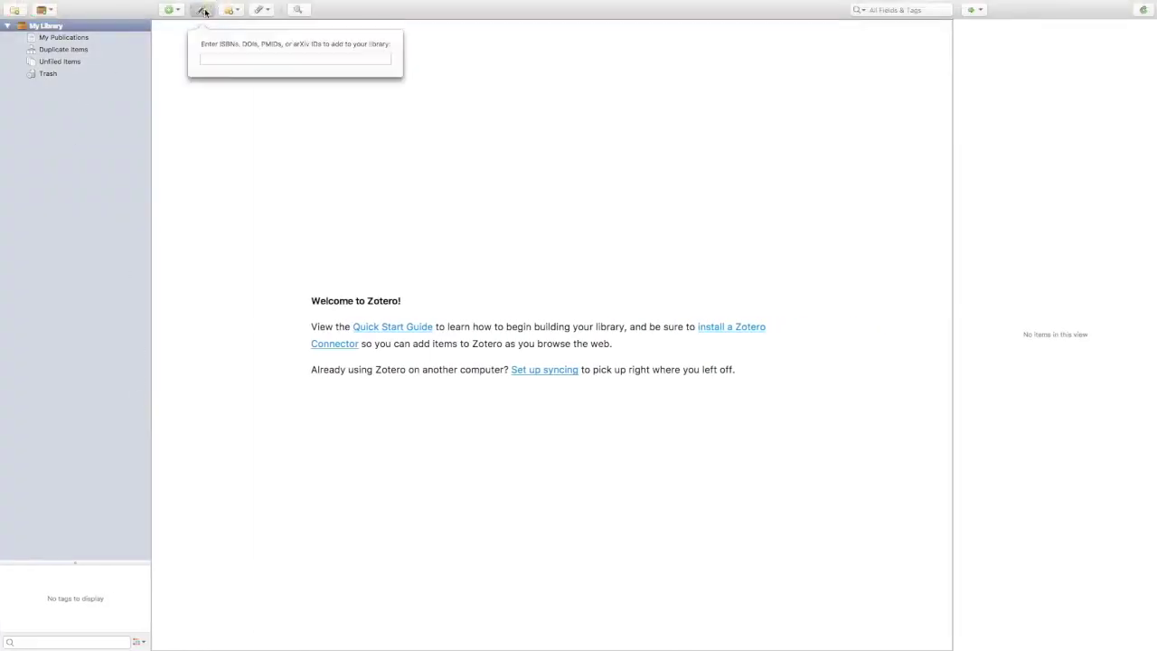
pyautogui.press('super+v')
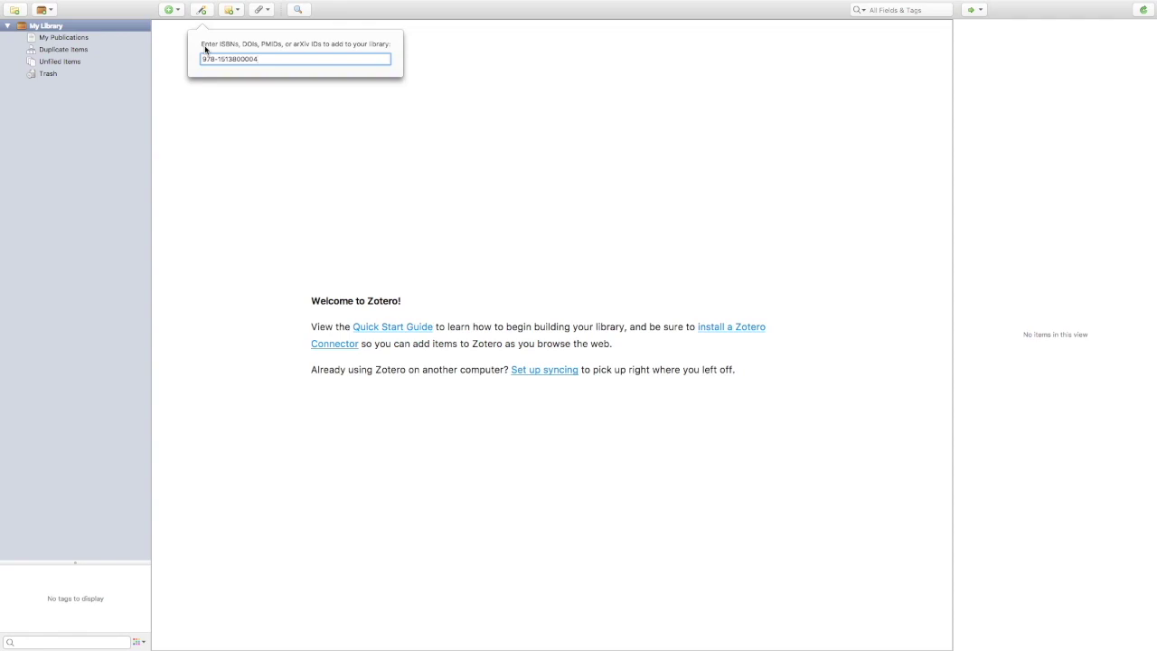
pyautogui.press('Return')
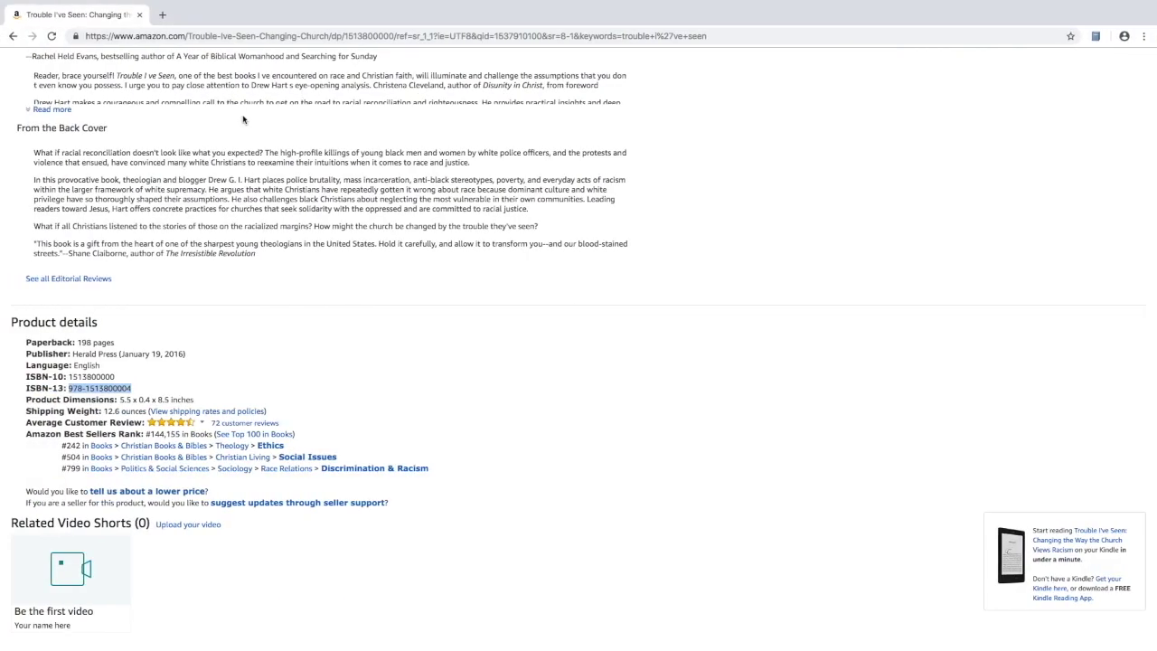
# In Chrome, open the related Amazon book What is God?: How to Think about the Divine from the current book's page
pyautogui.scroll(20, 242, 119)
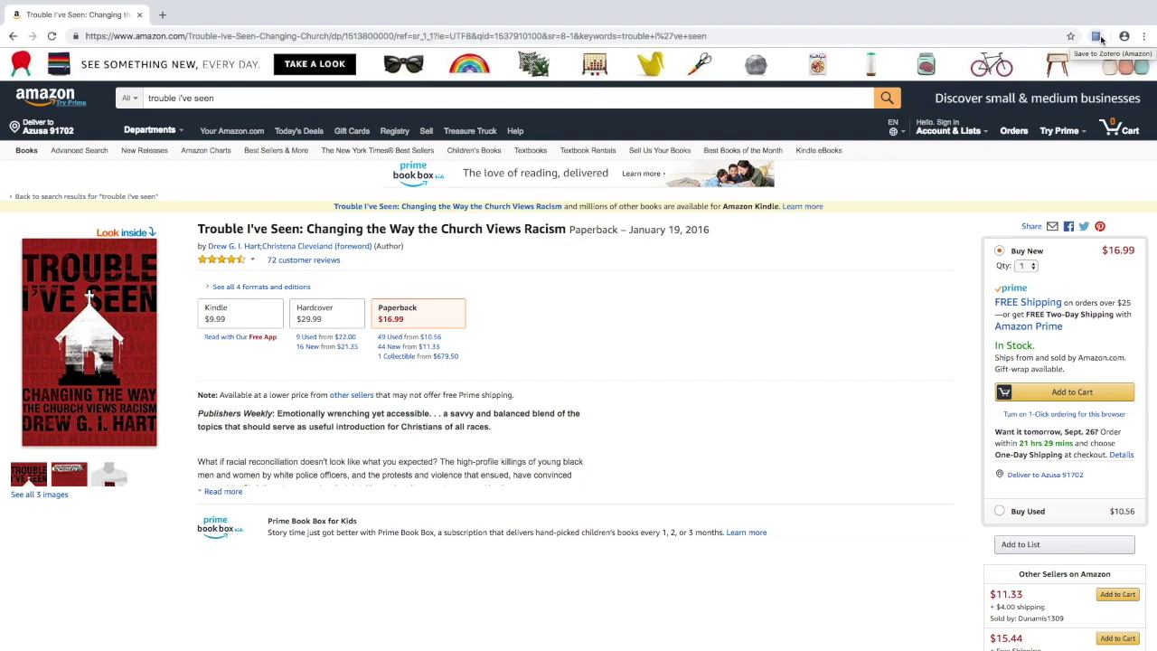
pyautogui.scroll(-10, 548, 375)
pyautogui.scroll(1, 549, 374)
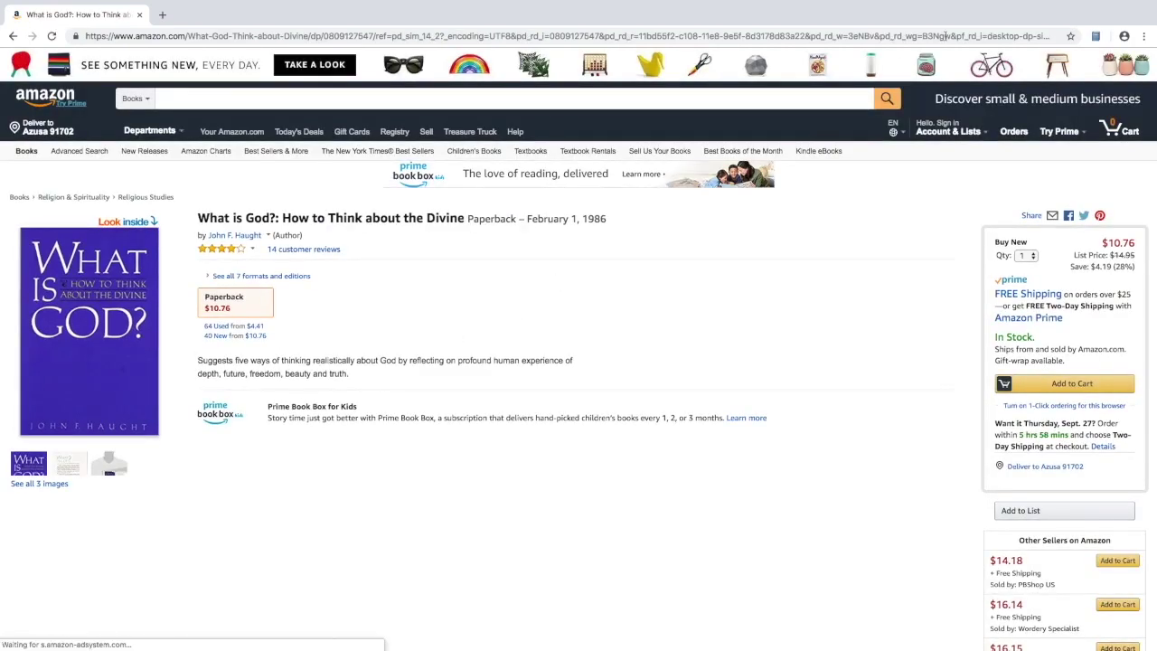
# Save What is God?: How to Think about the Divine to My Library with the Zotero Connector and view its entry in Zotero
pyautogui.click(1095, 36)
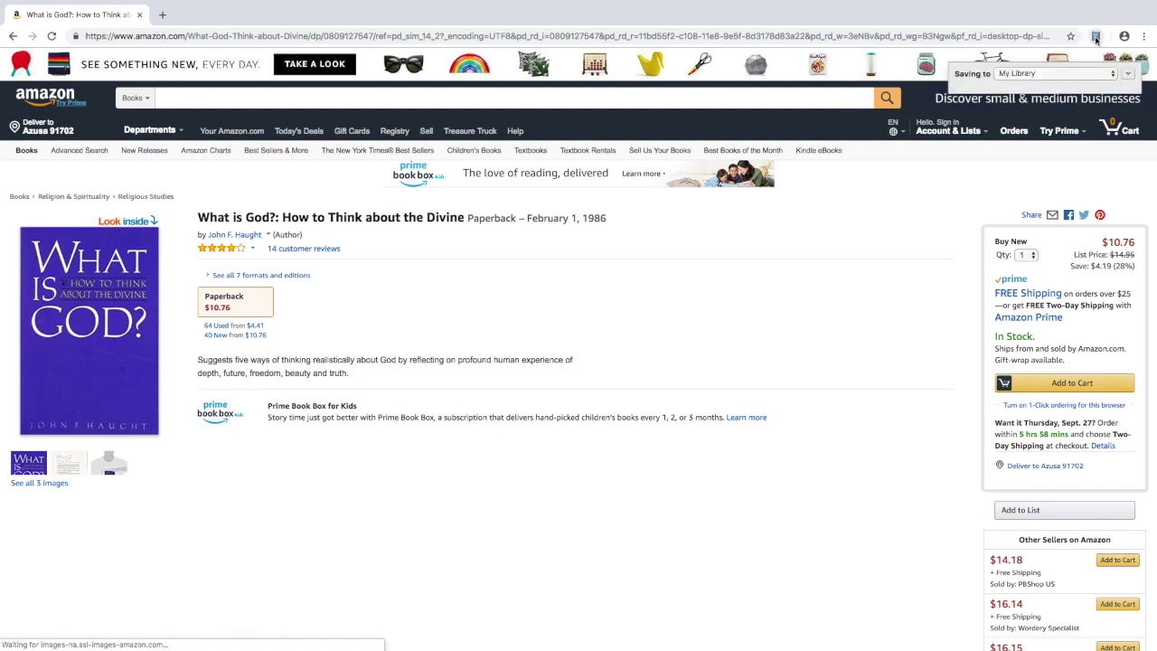
pyautogui.click(1128, 75)
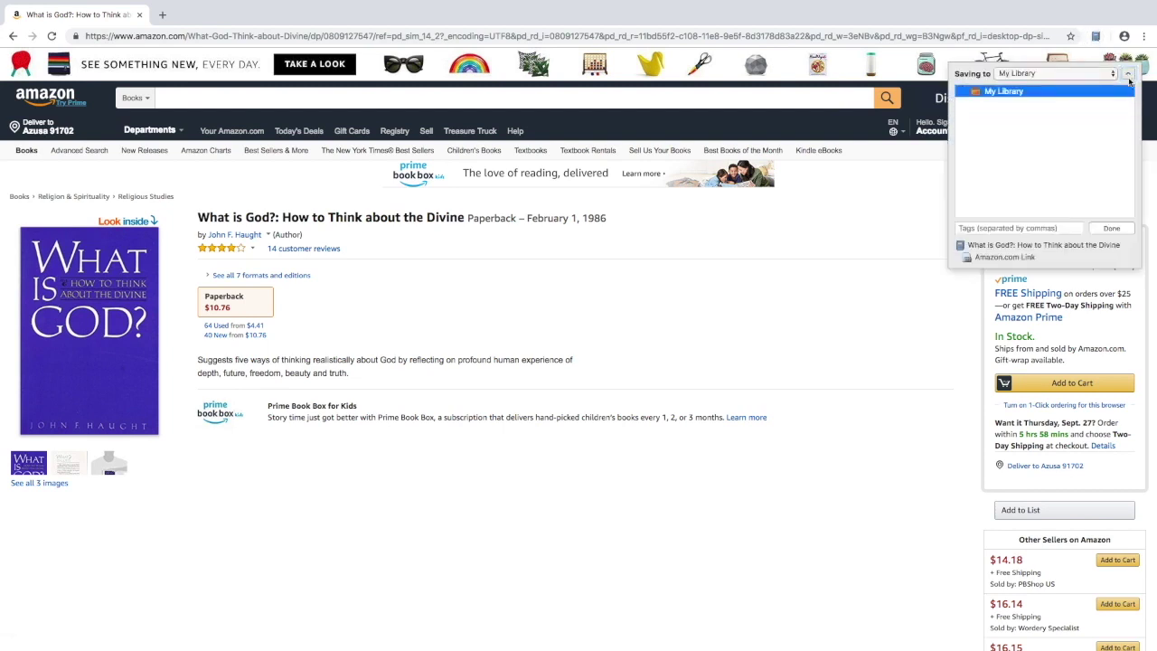
pyautogui.click(1126, 228)
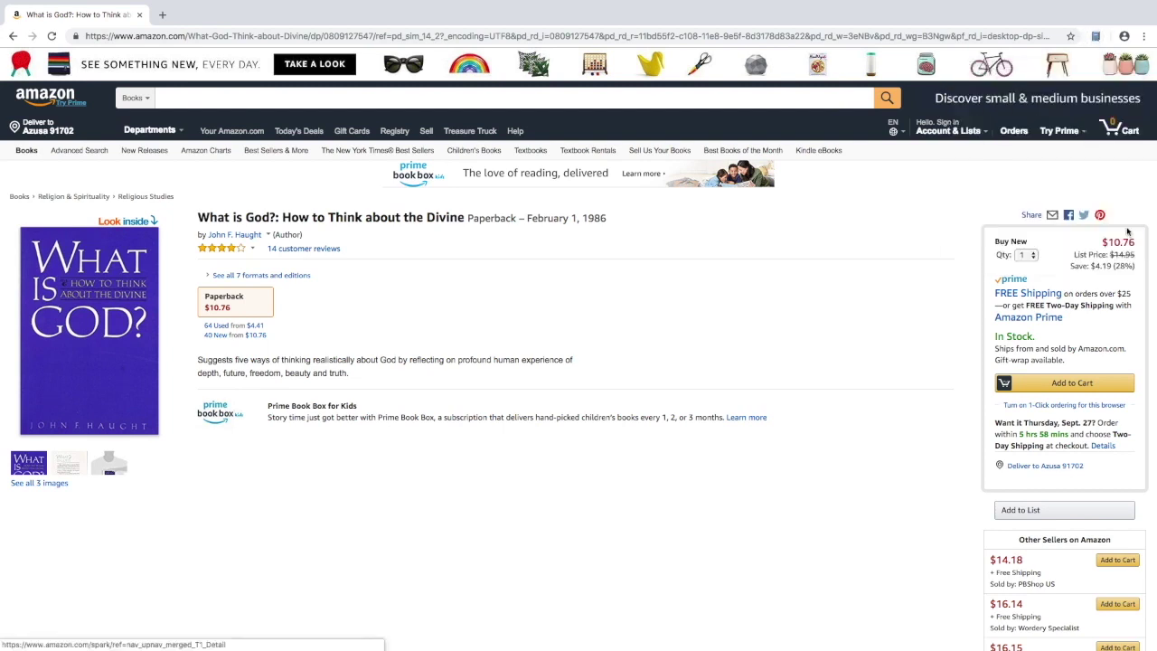
pyautogui.hotkey('ctrl', 'Right')
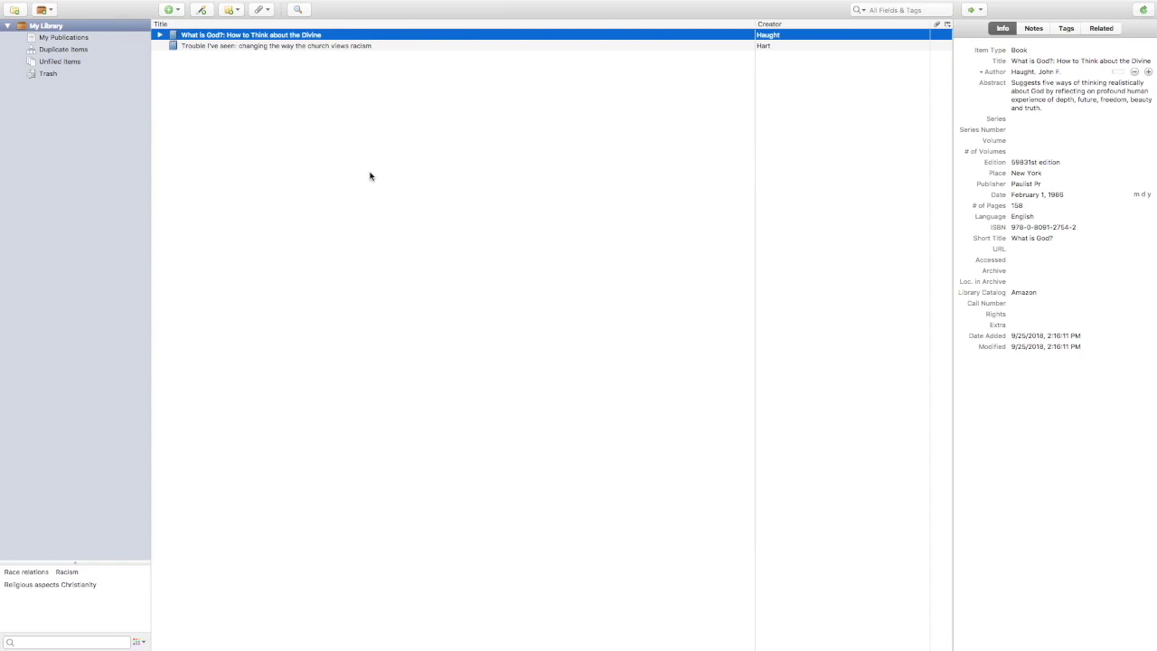
# Back in Chrome, open the university library site apu.edu/library in a new tab
pyautogui.hotkey('ctrl', 'Left')
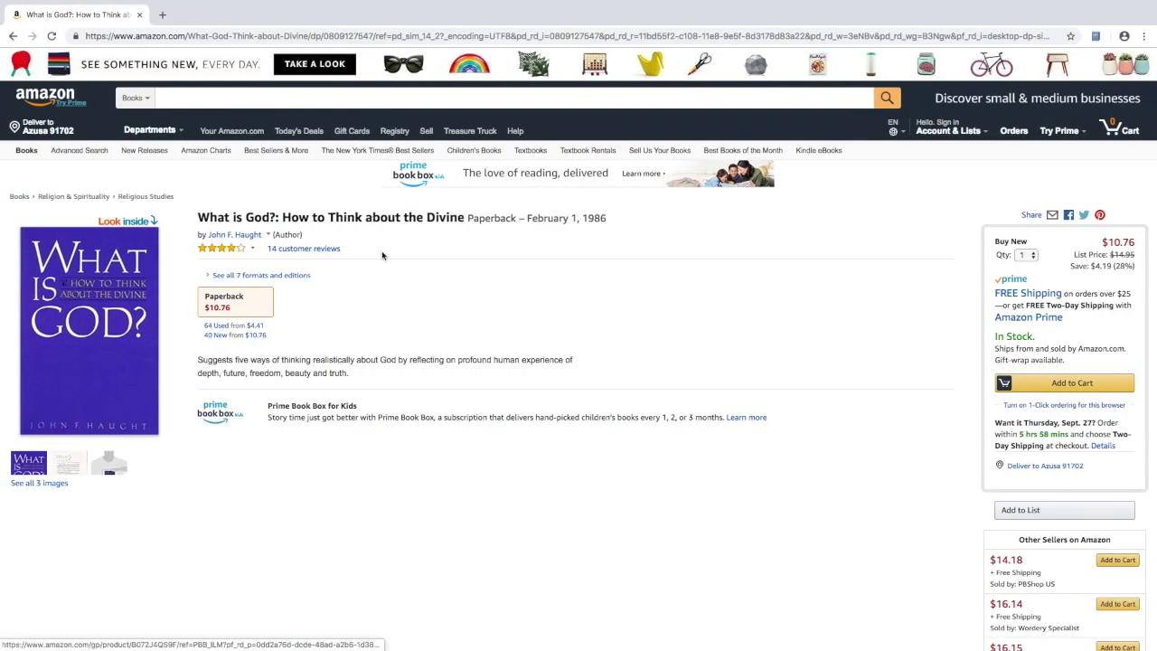
pyautogui.hotkey('ctrl', 't')
pyautogui.write('apu.edu')
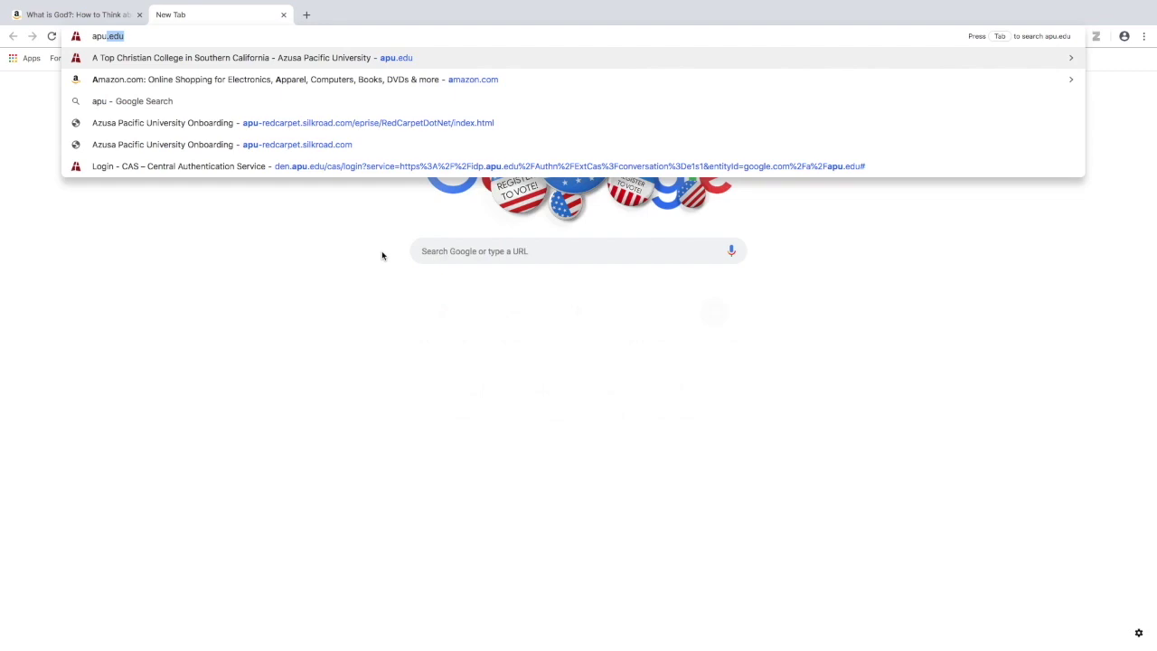
pyautogui.press('Tab')
pyautogui.press('Down')
pyautogui.press('Down')
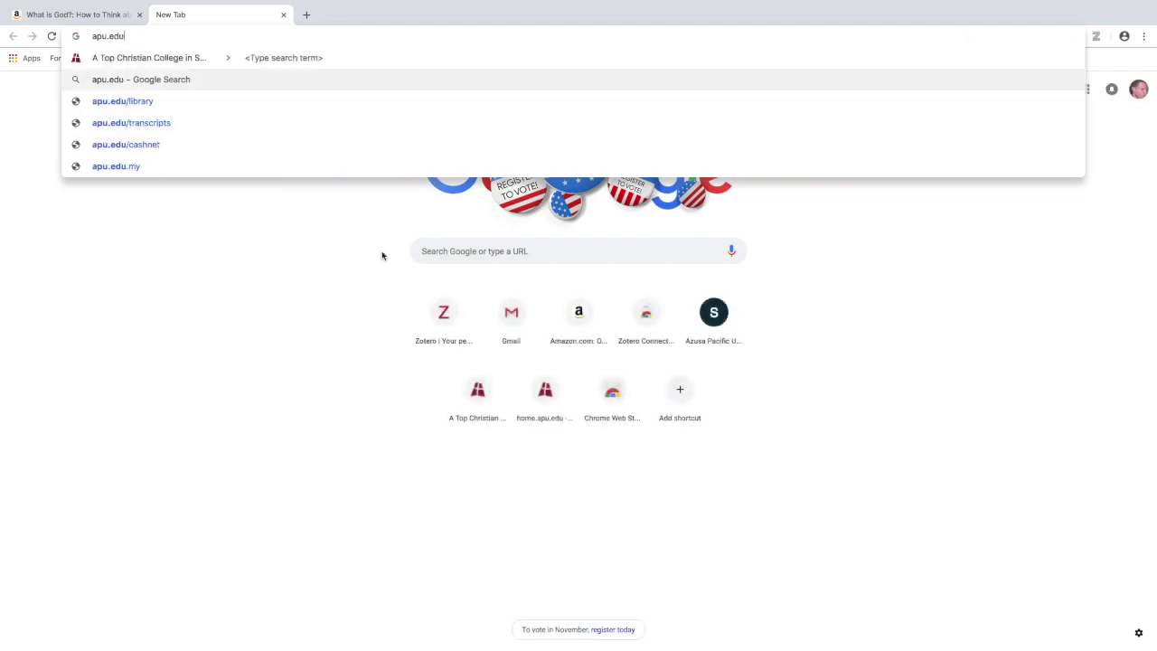
pyautogui.press('Return')
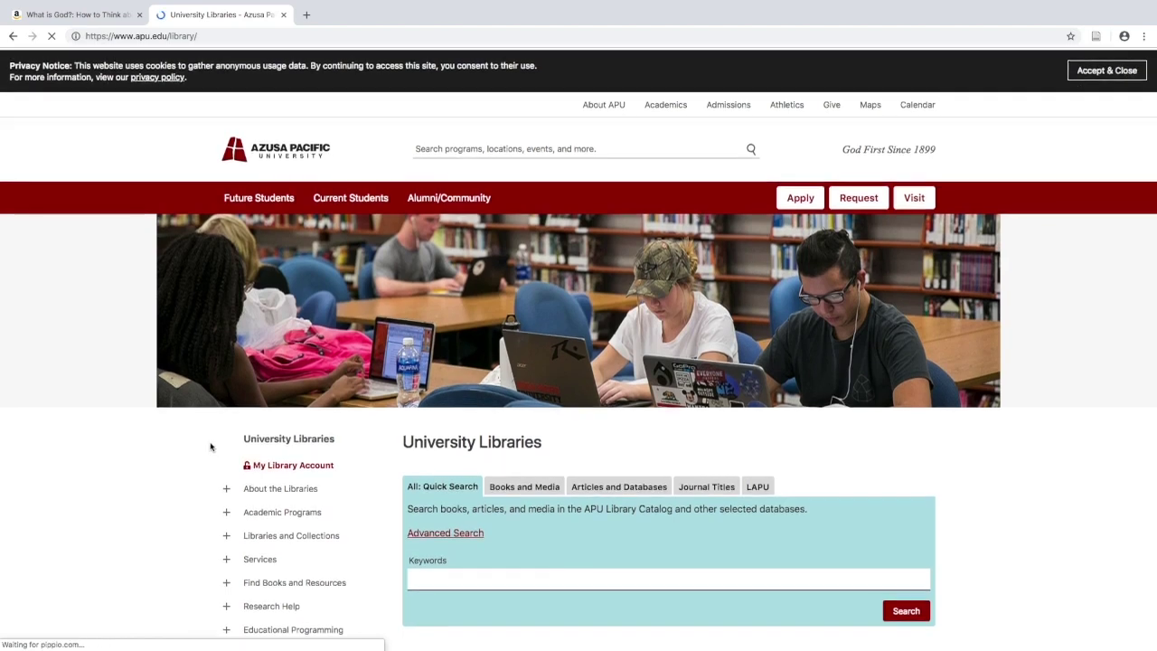
# Open the All Databases list in the Find Books and Resources section of the library site
pyautogui.scroll(-2, 211, 445)
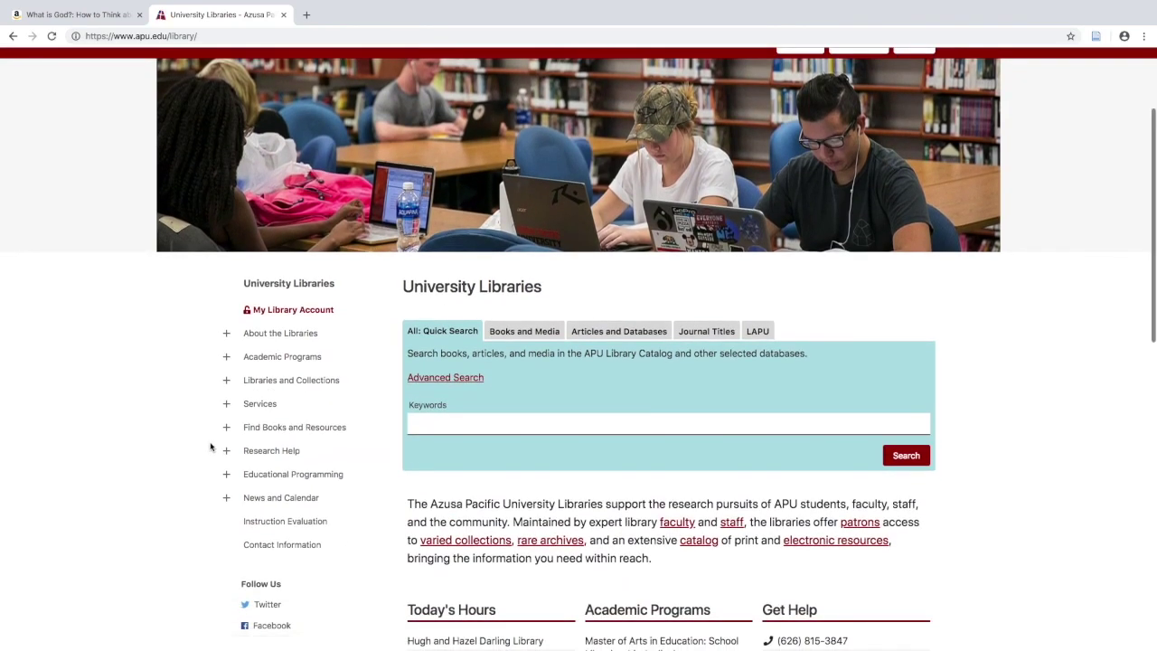
pyautogui.click(256, 381)
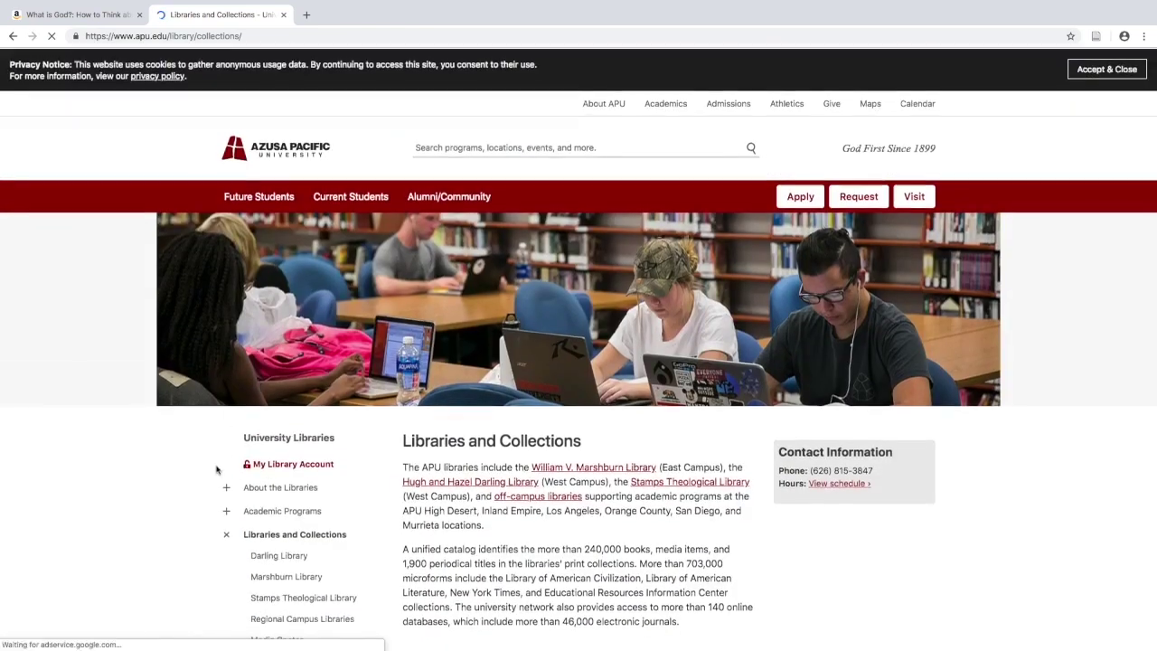
pyautogui.scroll(-3, 217, 469)
pyautogui.click(255, 460)
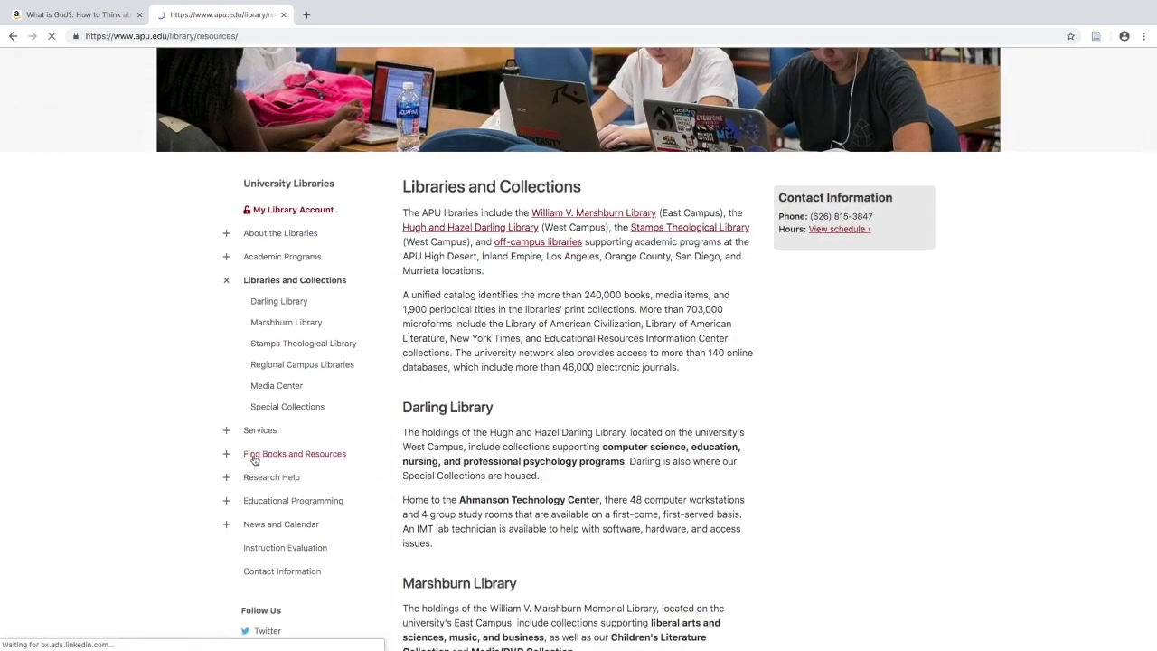
pyautogui.scroll(-2, 206, 508)
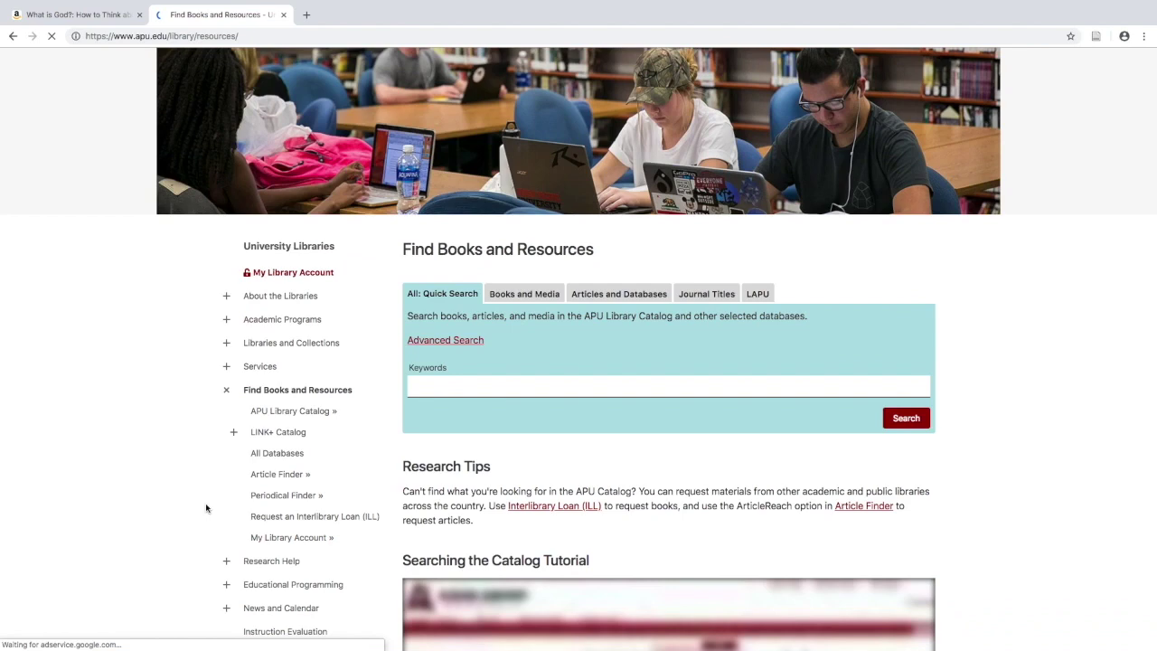
pyautogui.click(281, 440)
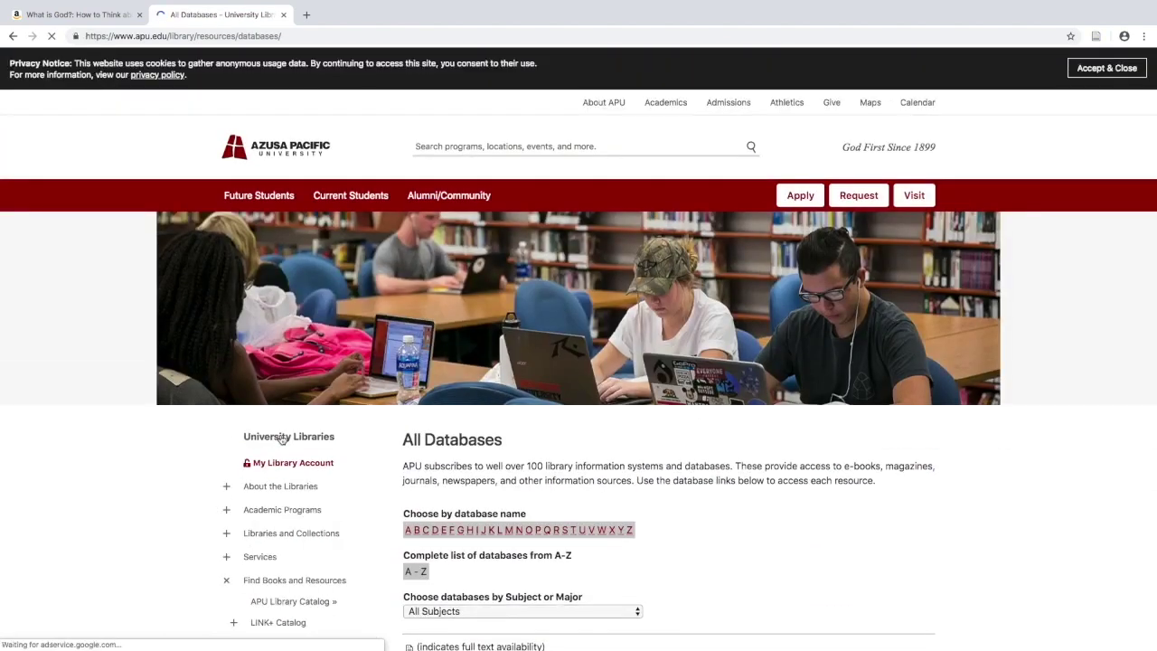
# Open the Academic Search Premier database and sign in with the APU NetID and account password
pyautogui.scroll(-4, 205, 498)
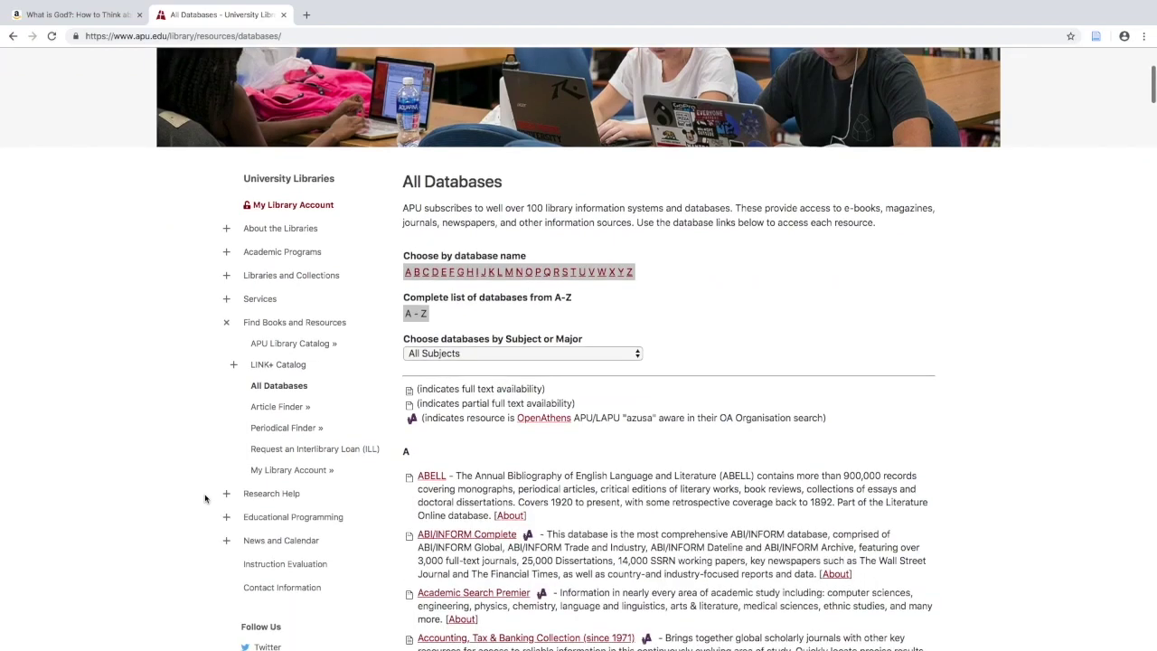
pyautogui.scroll(-3, 205, 498)
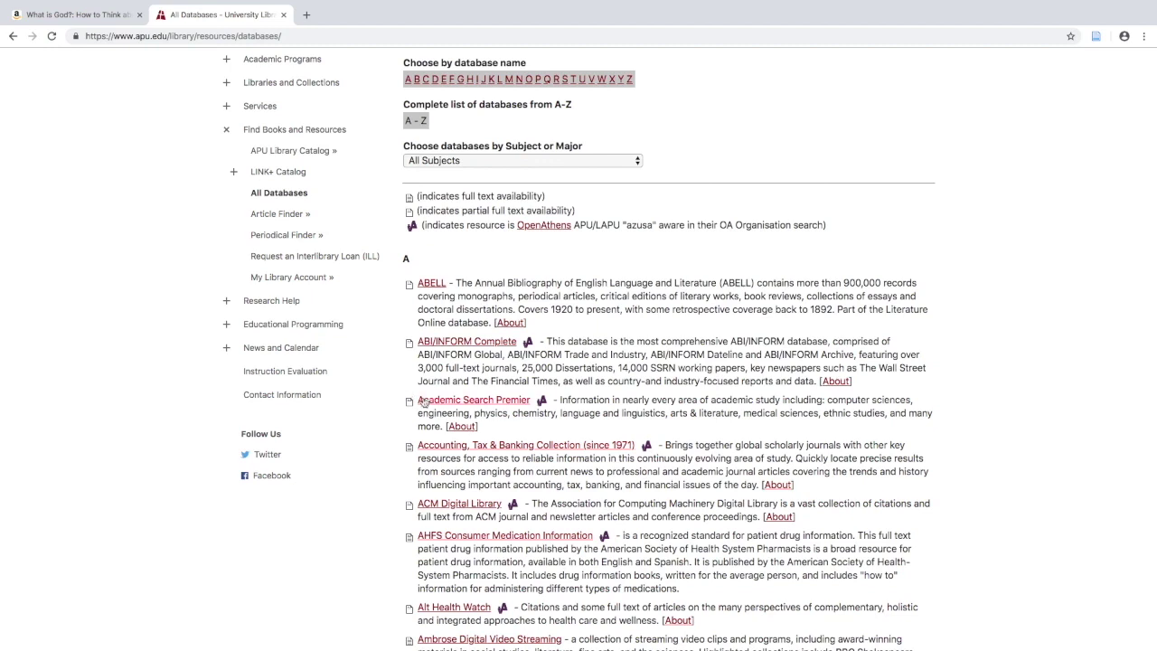
pyautogui.click(431, 403)
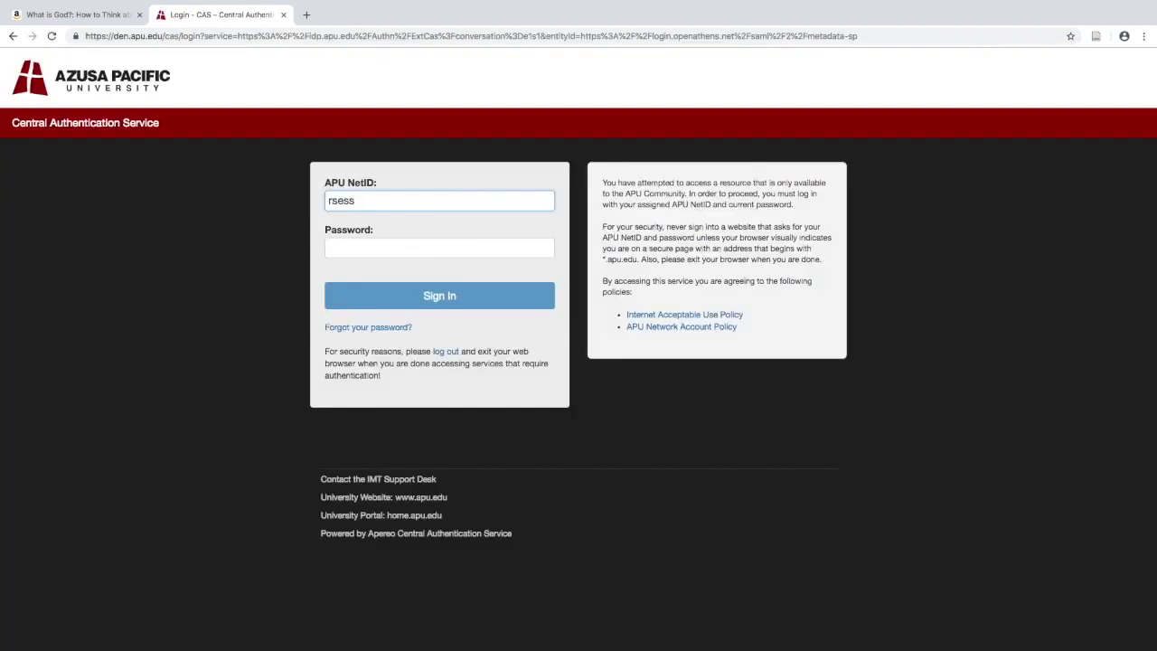
pyautogui.click(325, 239)
pyautogui.write('••••')
pyautogui.press('Return')
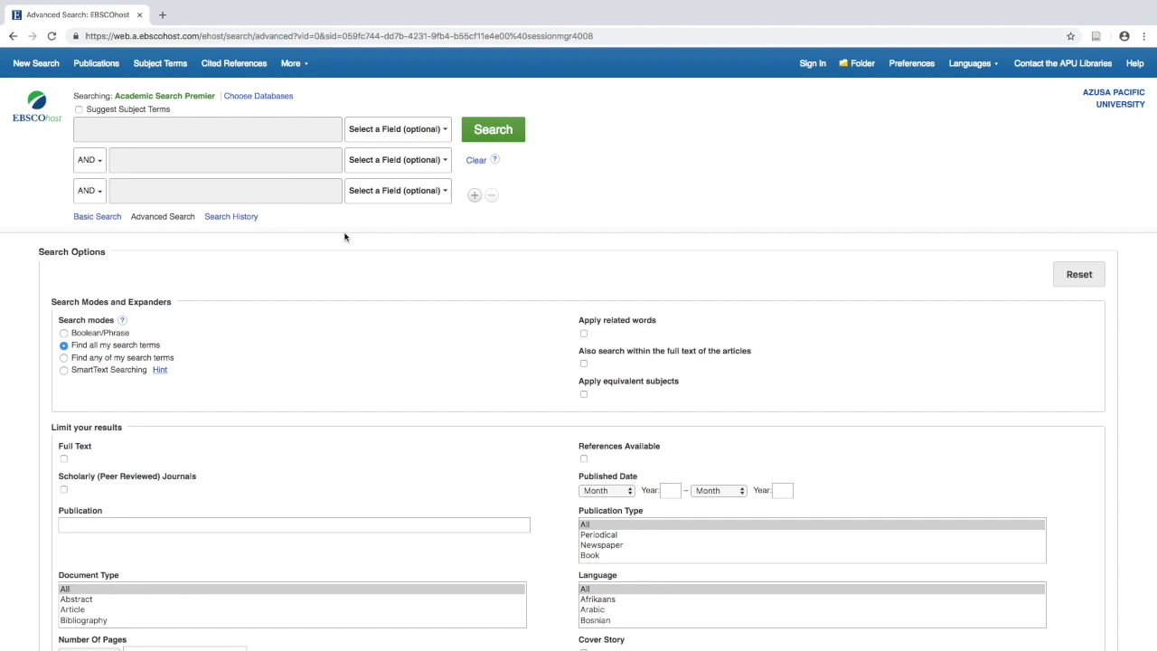
# Search the database for "lord of the rings" and open the article The Art of The Lord of the Rings: A Defense of the Aesthetic
pyautogui.click(182, 129)
pyautogui.write('lord of the rings')
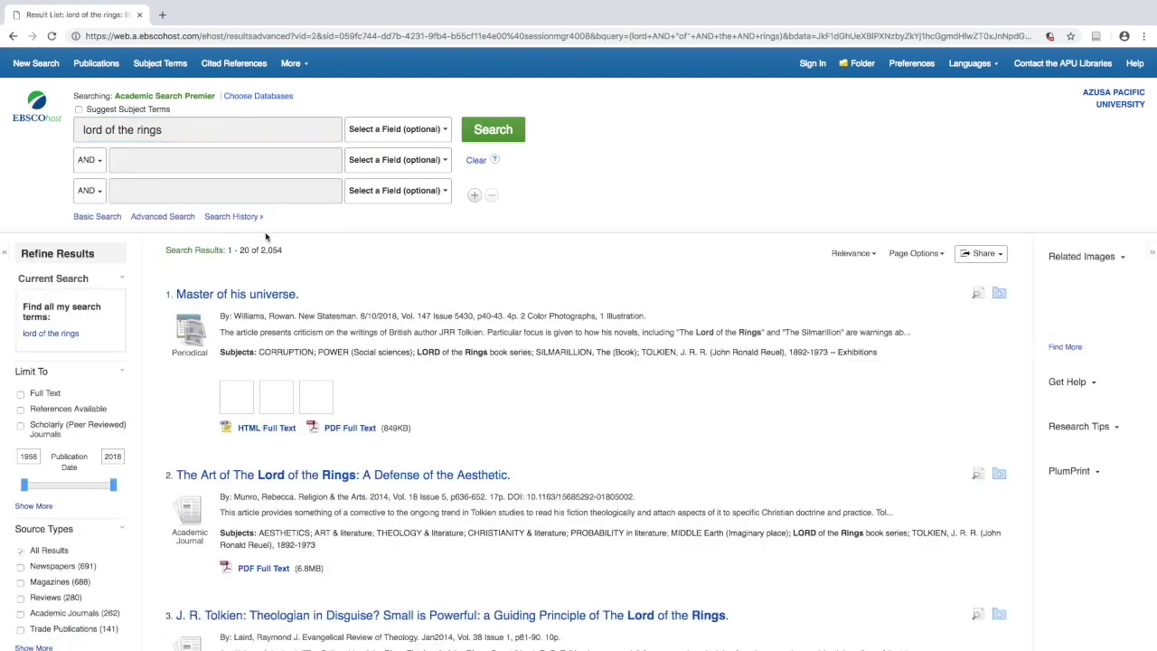
pyautogui.click(313, 477)
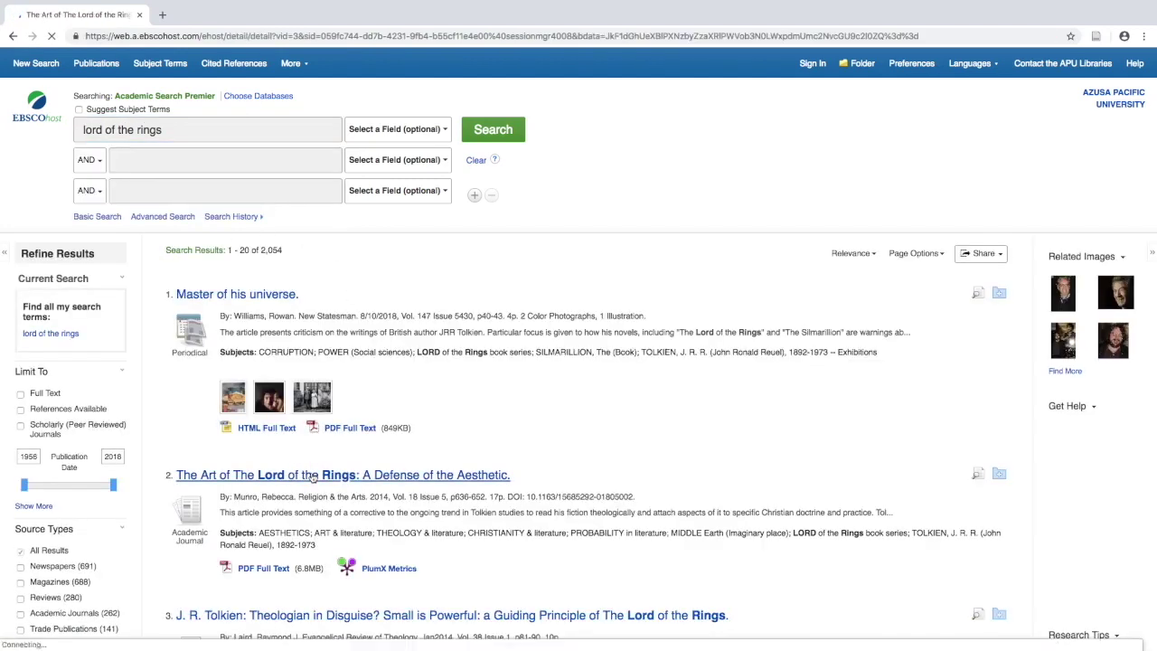
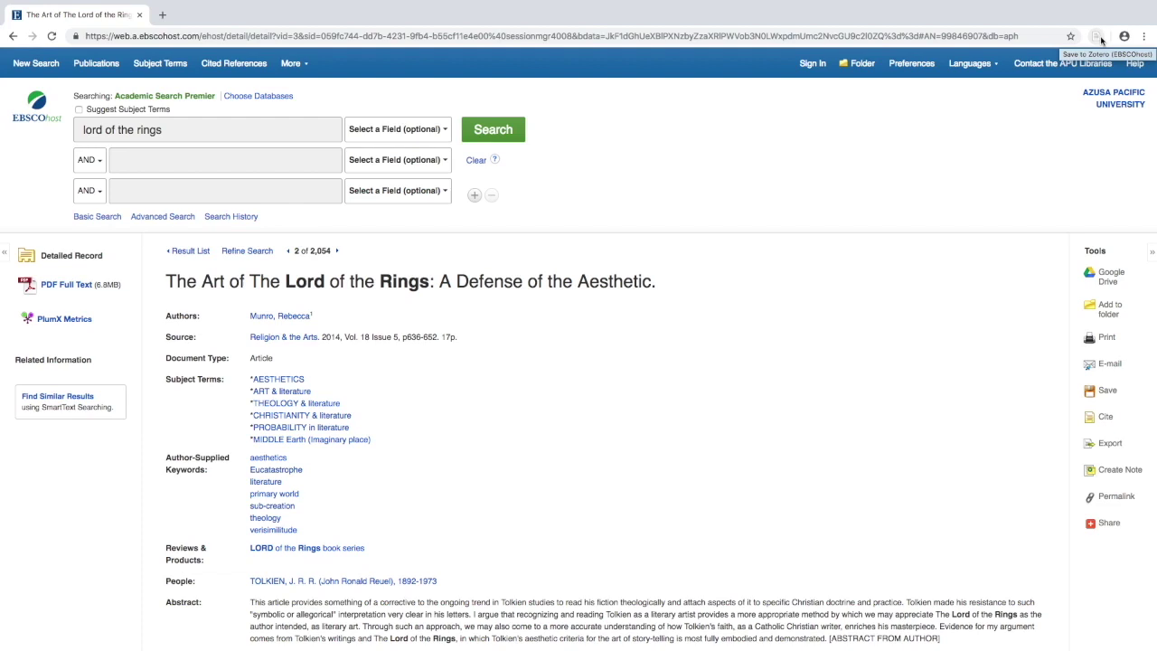
# Save the opened EBSCOhost article to My Library with the Zotero Connector
pyautogui.click(1097, 36)
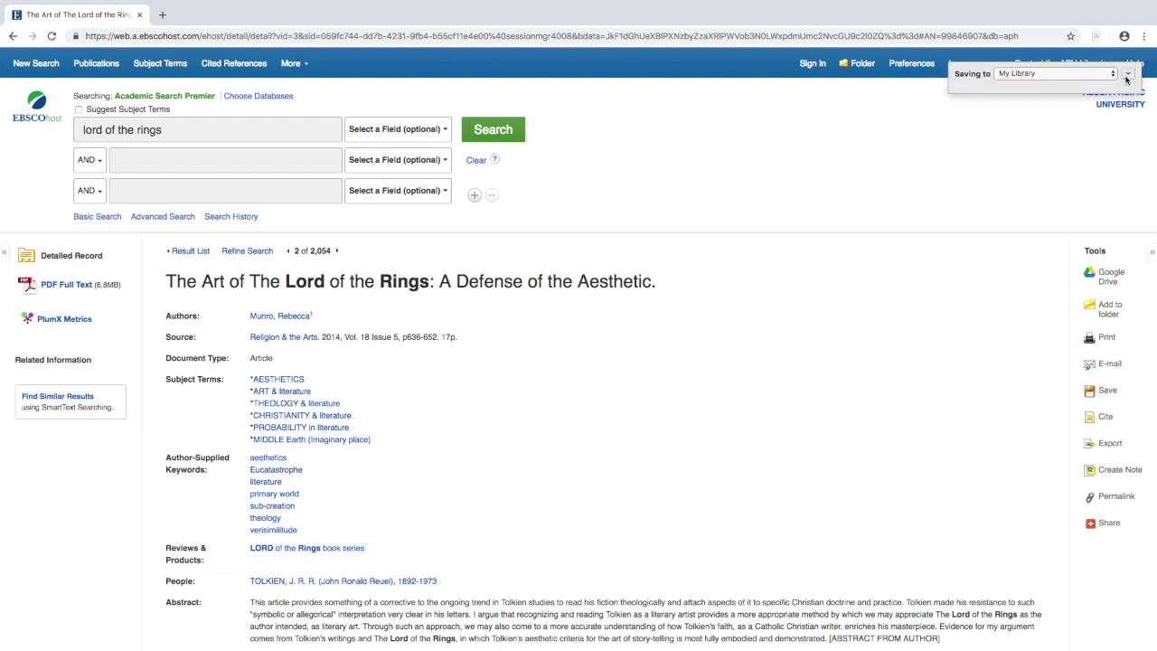
pyautogui.click(1127, 74)
pyautogui.click(1114, 228)
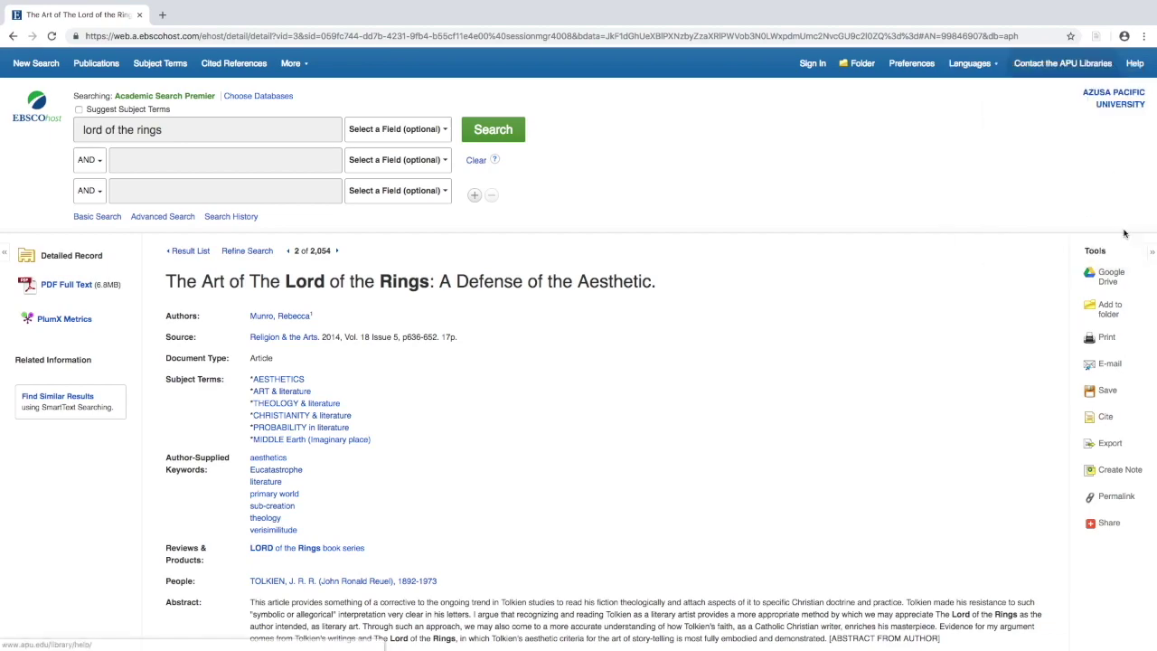
# In Zotero, expand the saved Lord of the Rings article and examine its details and its EBSCO Full Text attachment
pyautogui.hotkey('ctrl', 'Right')
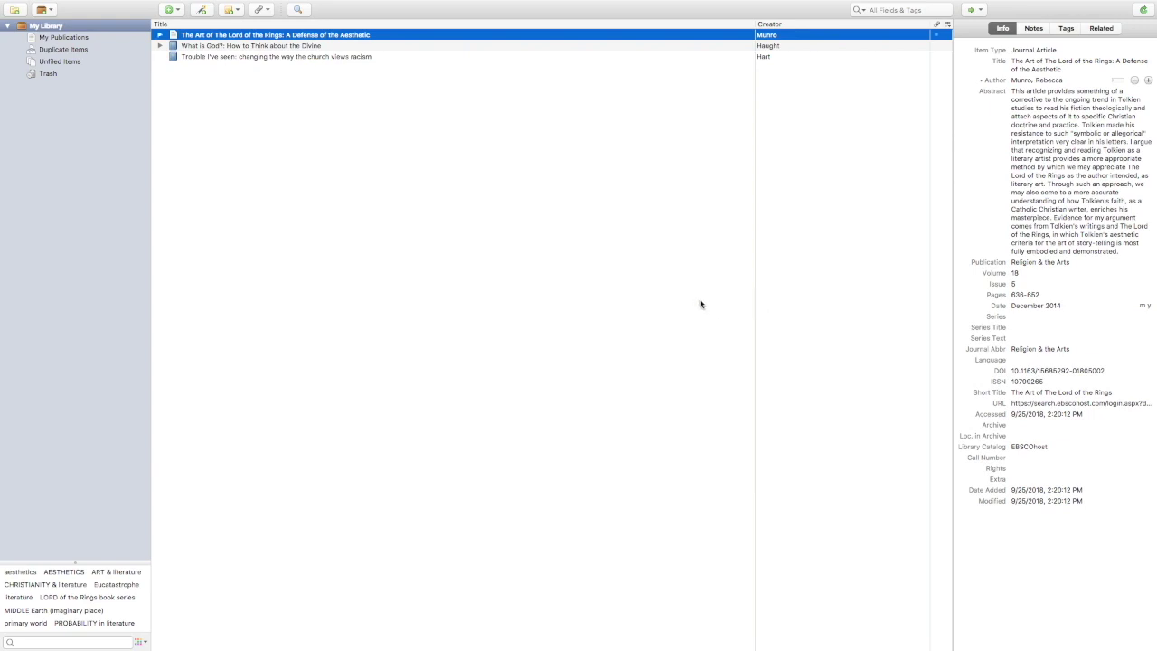
pyautogui.click(159, 34)
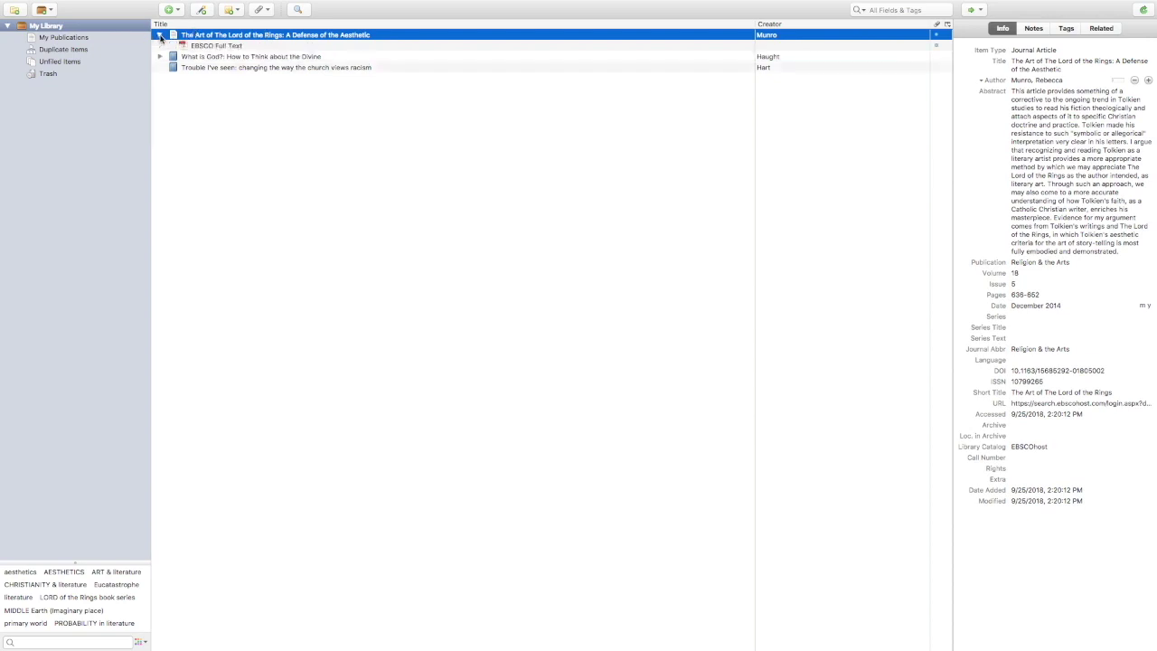
pyautogui.click(217, 46)
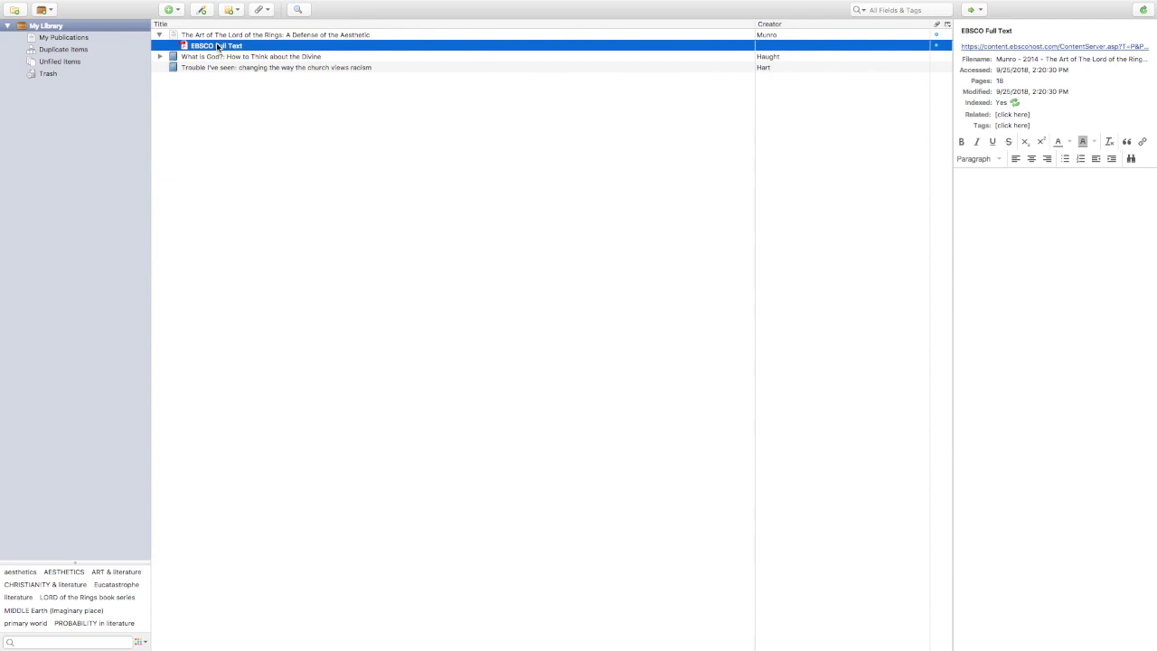
pyautogui.click(229, 36)
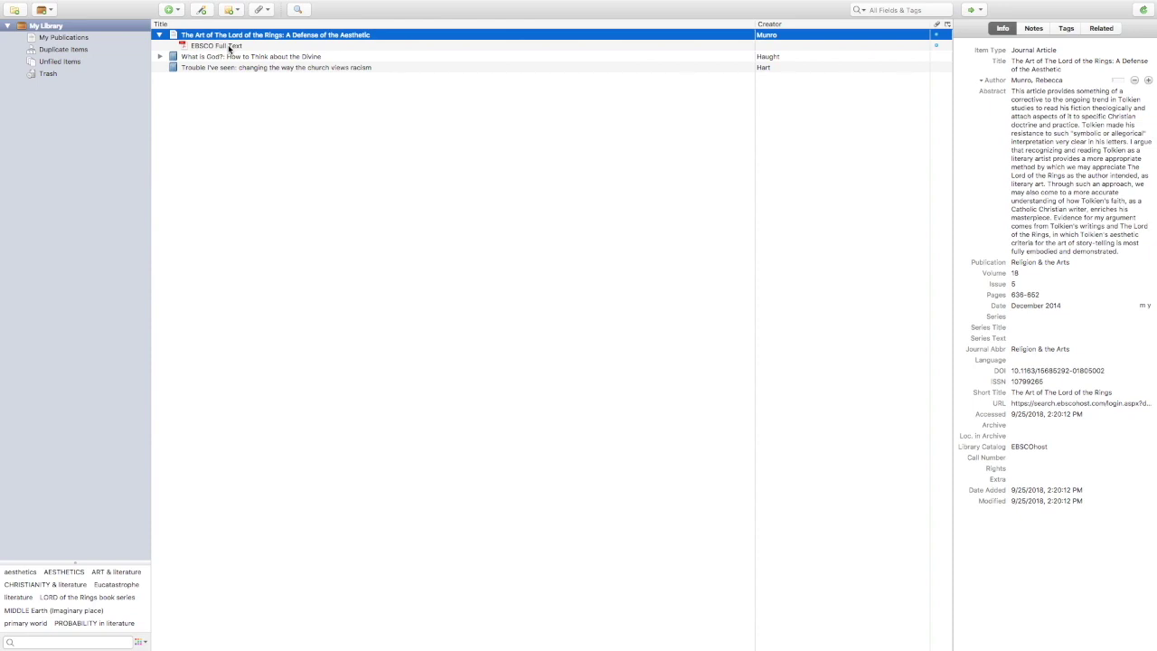
pyautogui.click(229, 47)
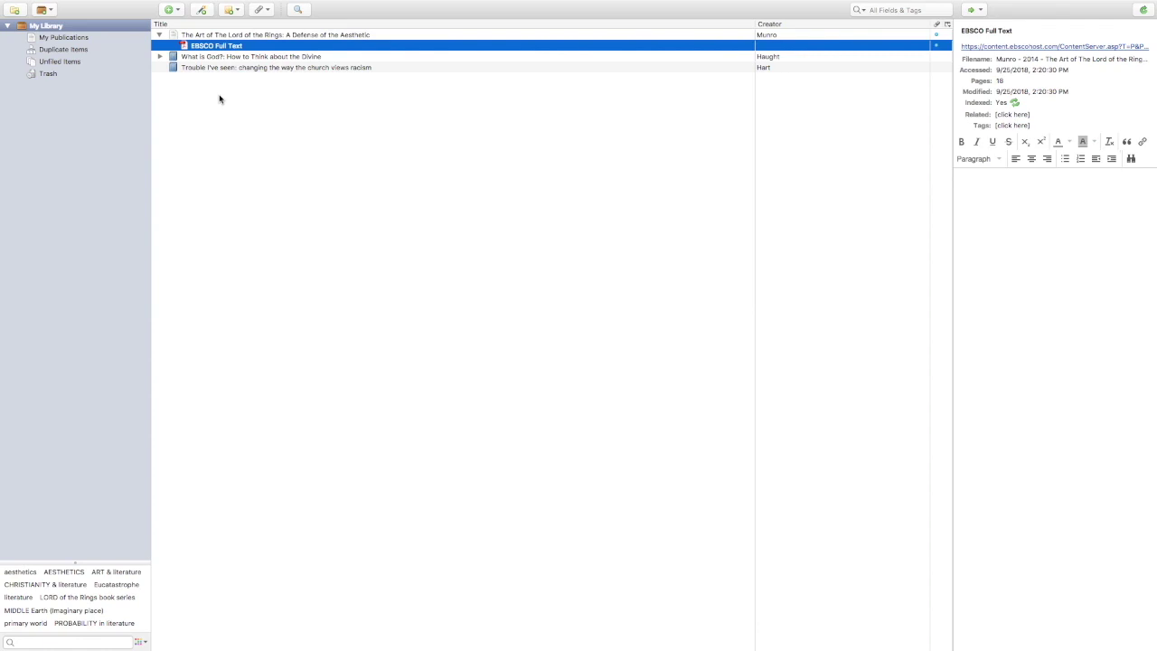
pyautogui.press('Up')
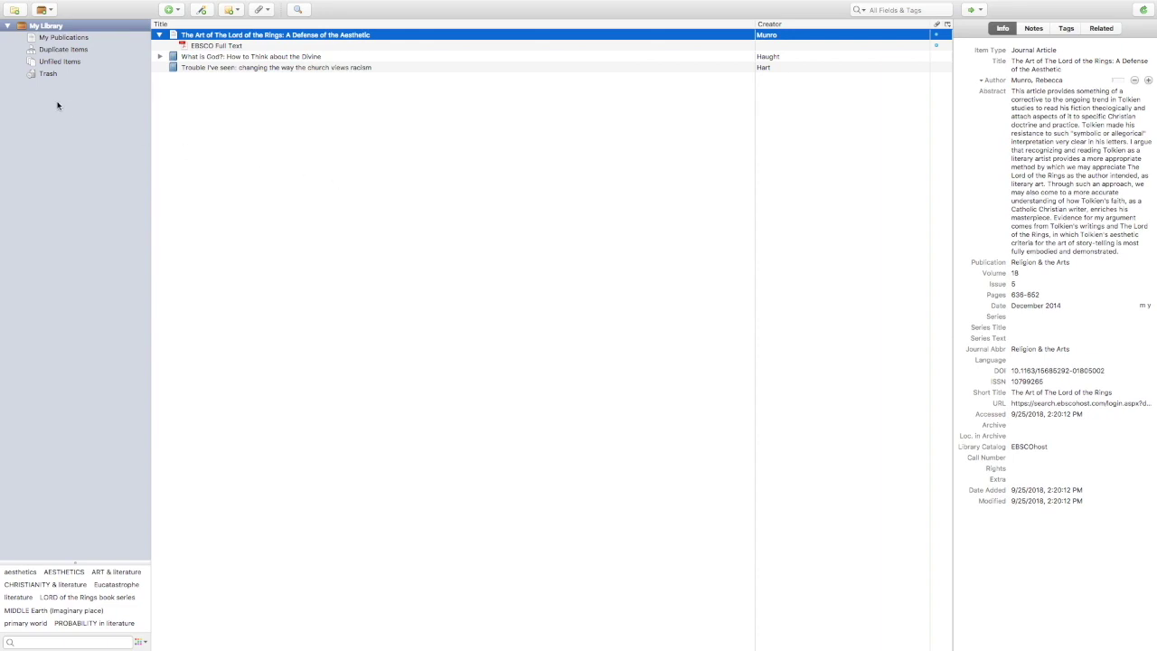
# Create a new collection named Theology paper in My Library
pyautogui.click(24, 11)
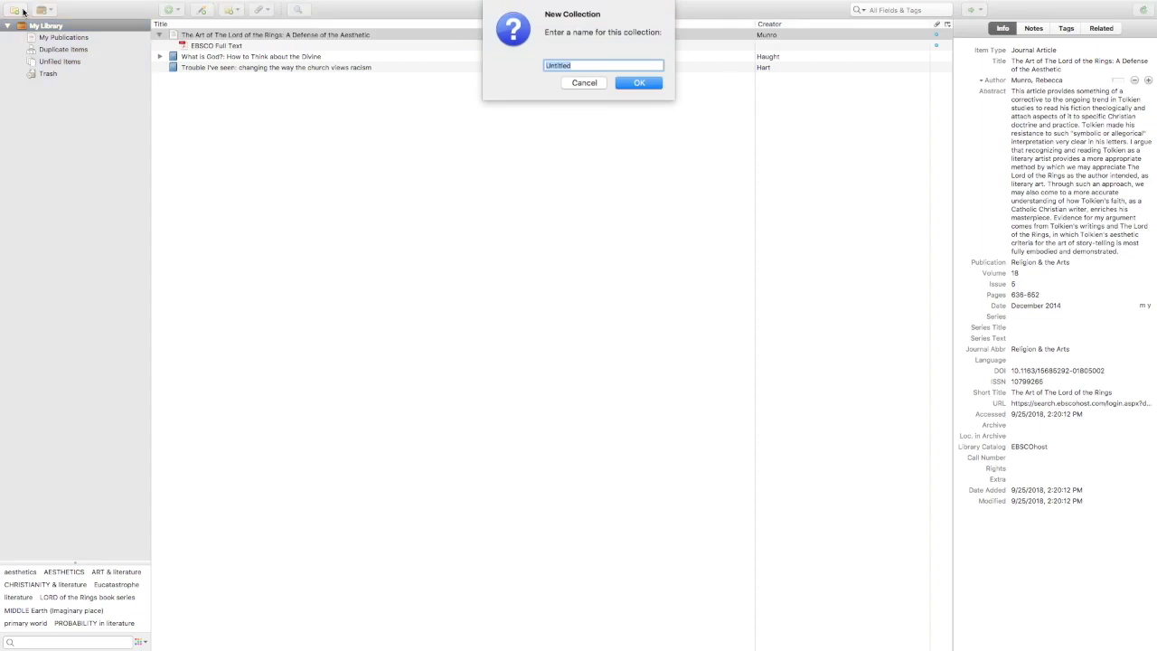
pyautogui.write('Theology paper')
pyautogui.click(627, 84)
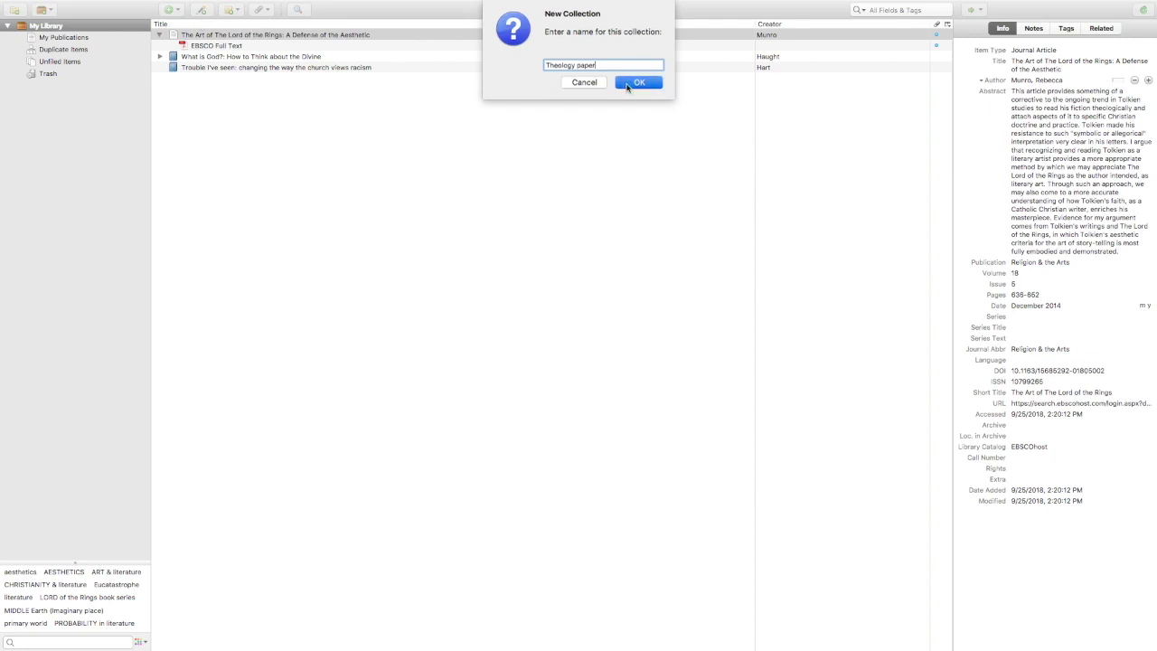
# Add the books What is God? and Trouble I've seen to the Theology paper collection and check its contents against My Library
pyautogui.click(46, 24)
pyautogui.click(217, 56)
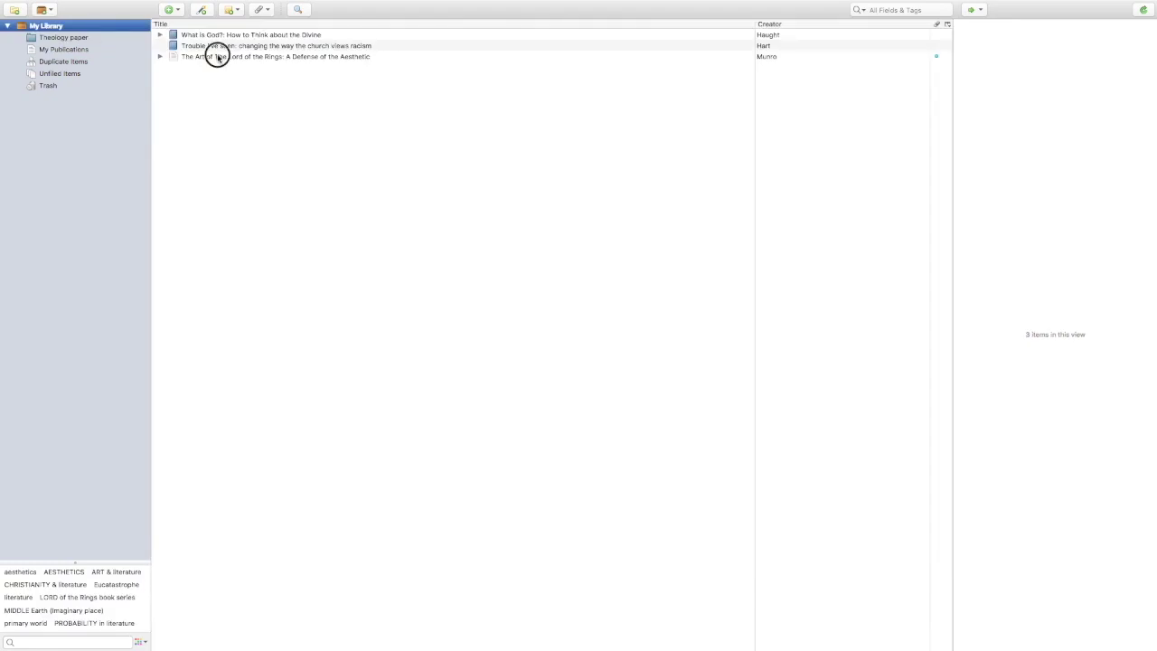
pyautogui.click(219, 45)
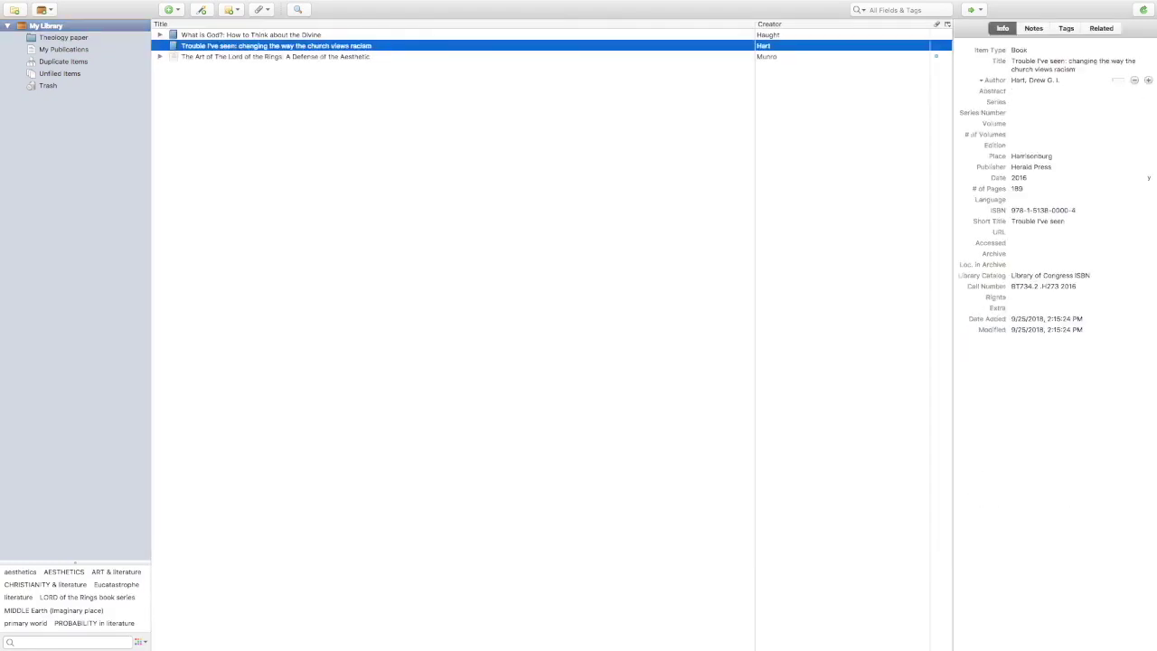
pyautogui.hotkey('shift', 'Up')
pyautogui.moveTo(217, 38); pyautogui.dragTo(67, 41)
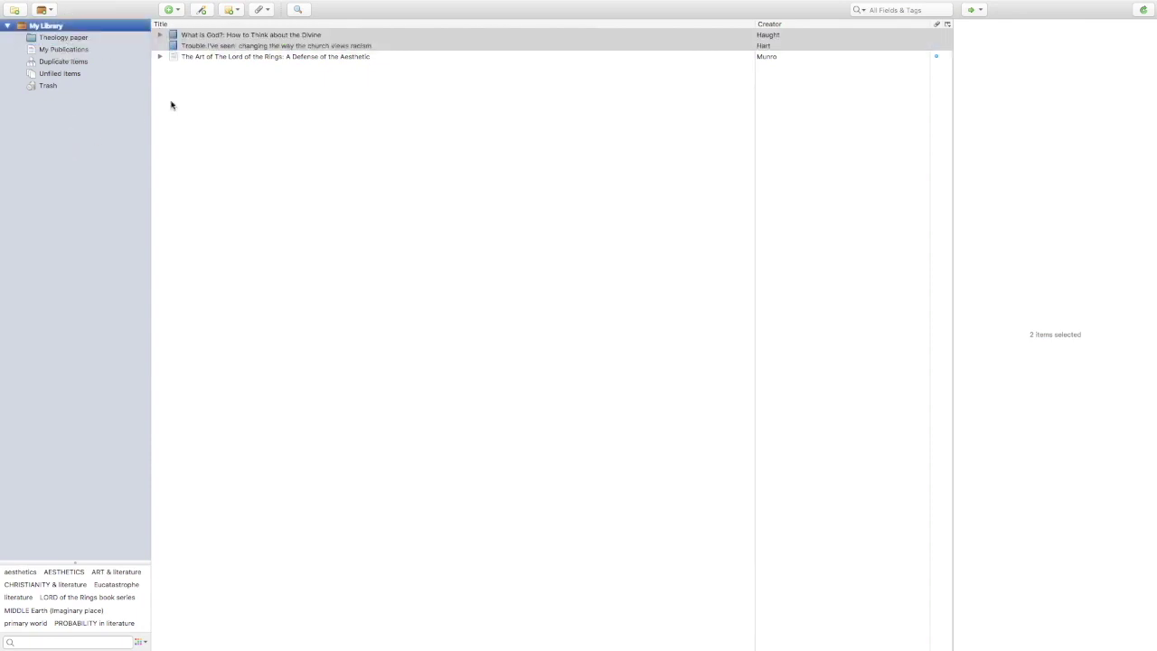
pyautogui.click(207, 99)
pyautogui.click(70, 38)
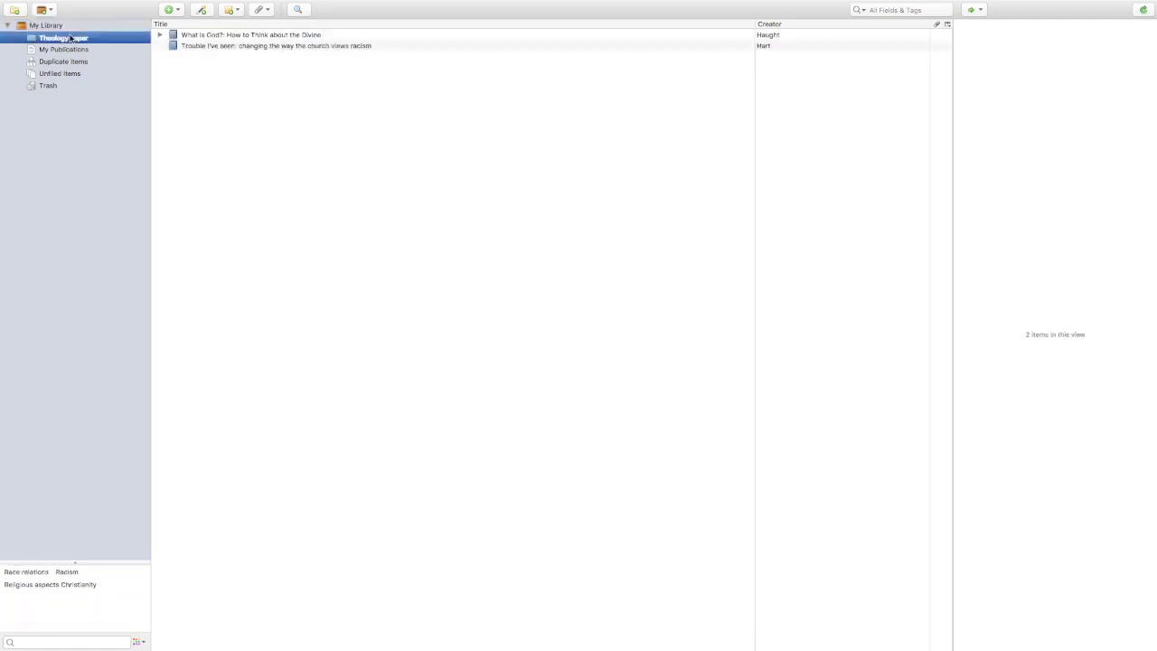
pyautogui.click(52, 26)
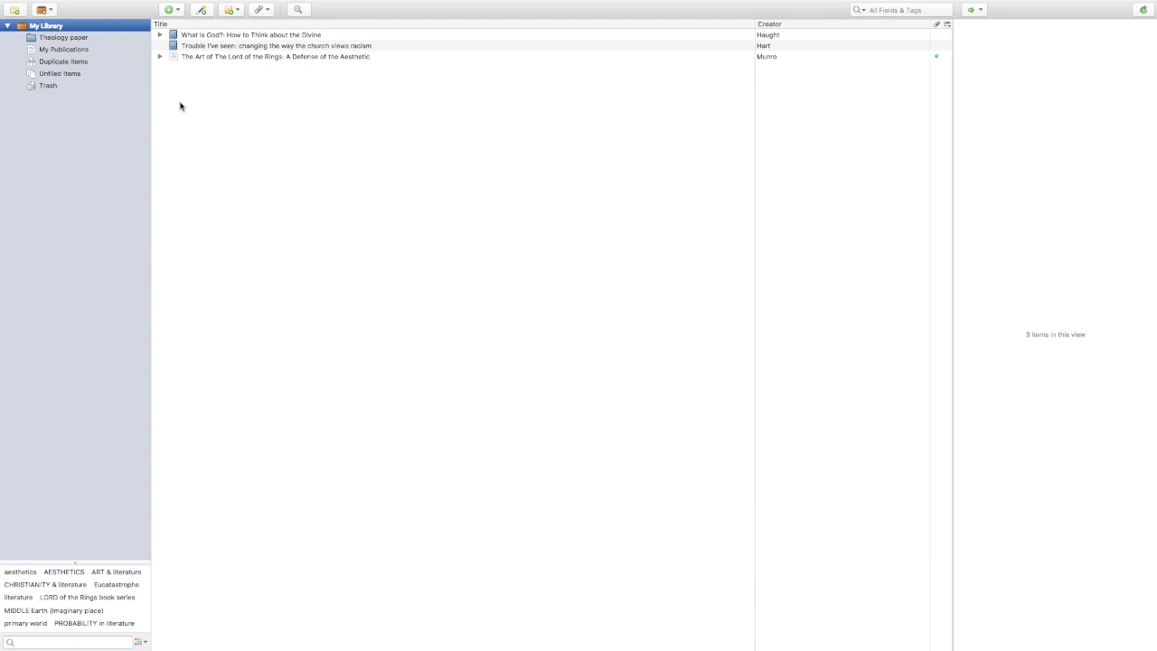
pyautogui.click(67, 39)
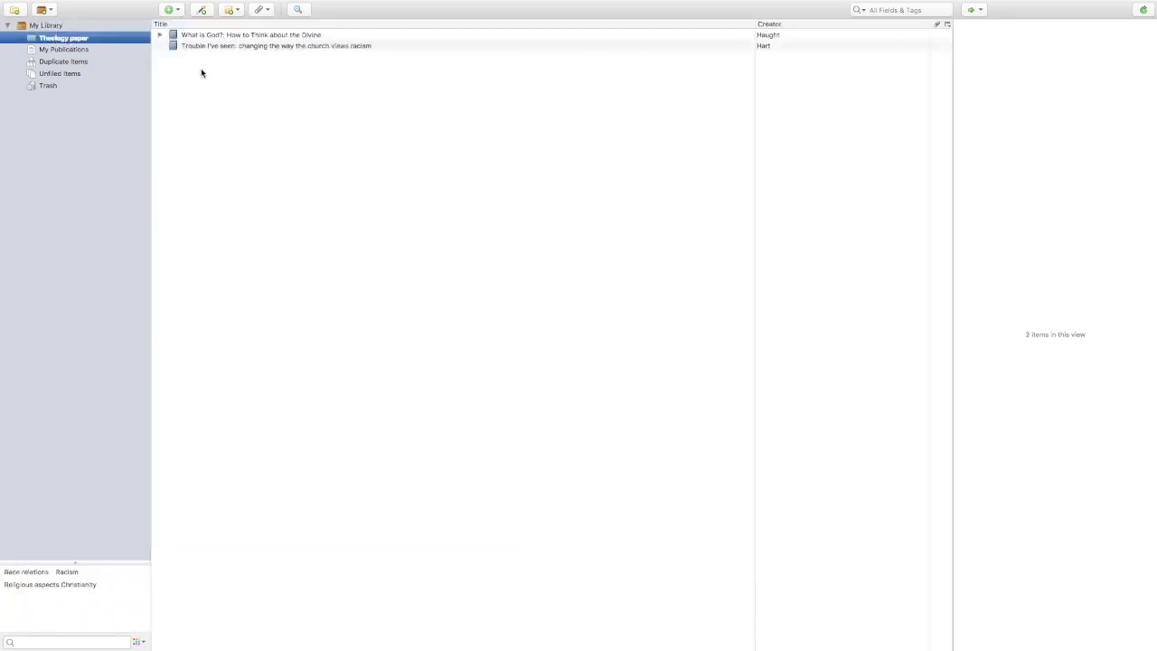
# Create a second collection named Research paper in My Library
pyautogui.click(18, 11)
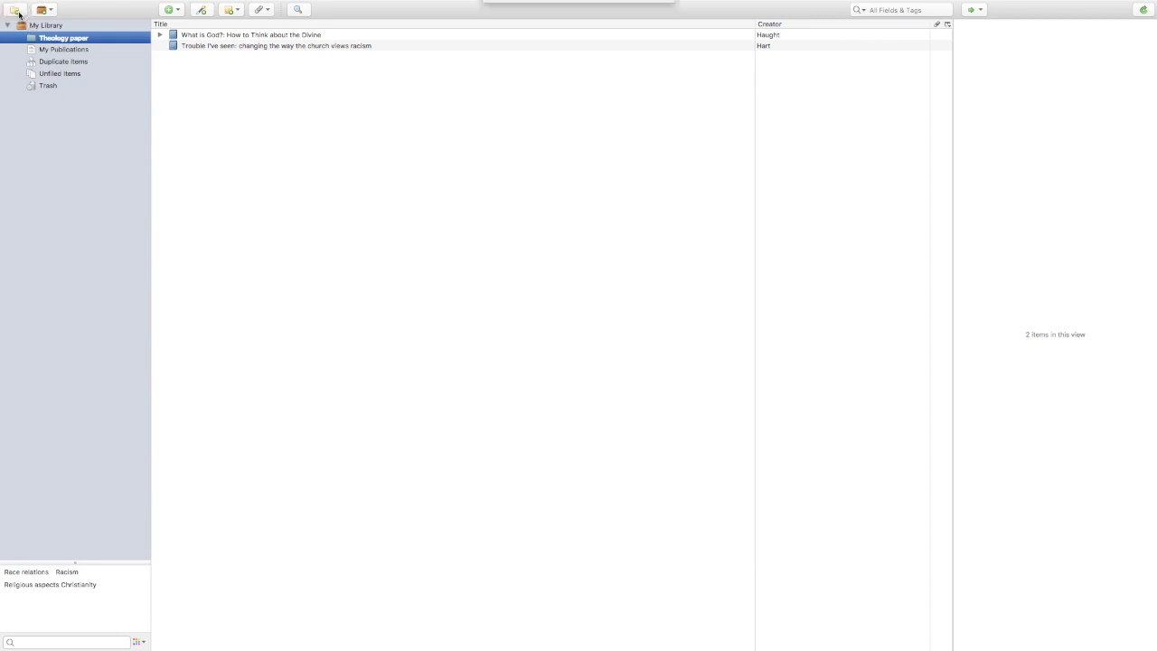
pyautogui.write('Research paper')
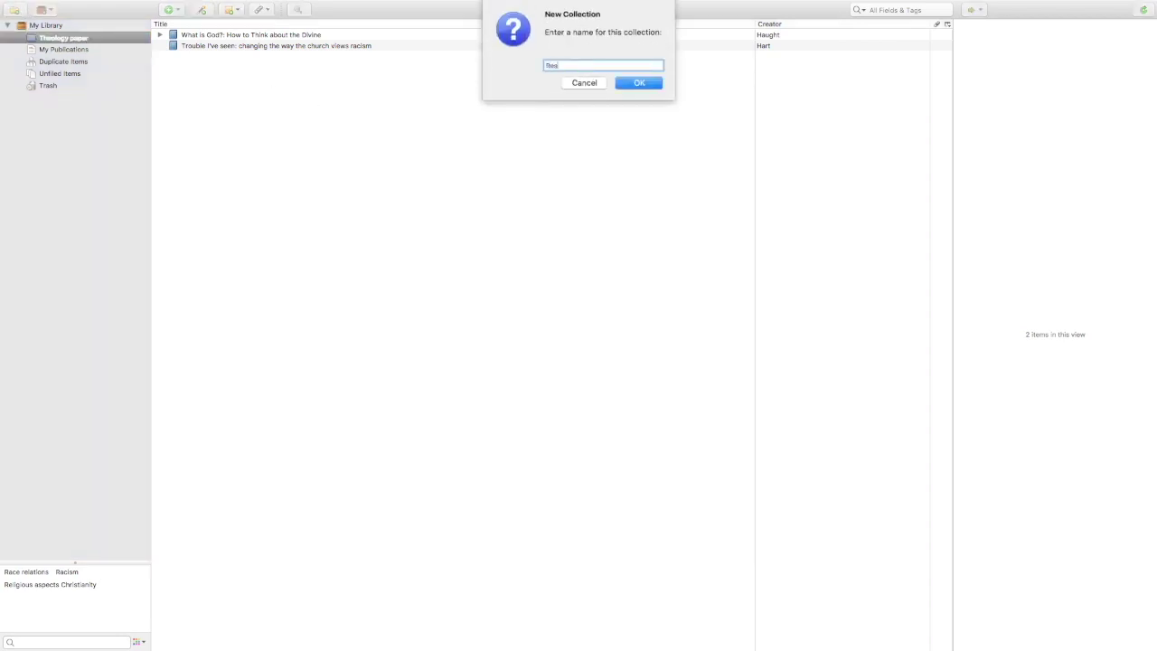
pyautogui.click(633, 83)
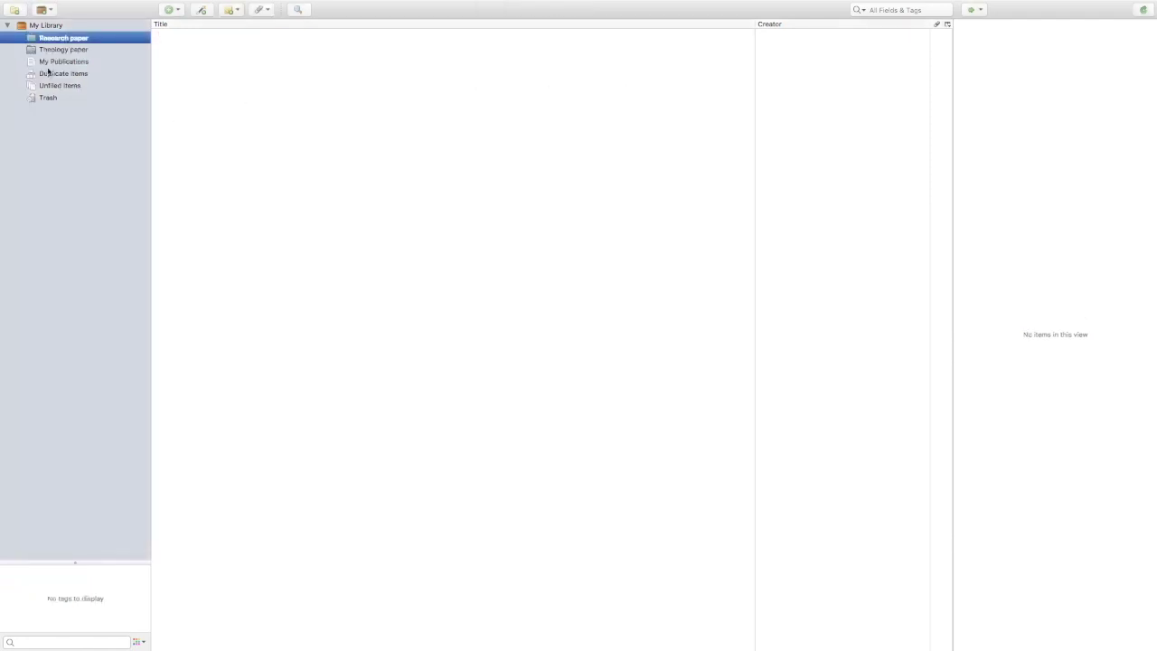
# Add the Lord of the Rings article and the book Trouble I've seen to the Research paper collection, and compare both collections' contents
pyautogui.click(45, 25)
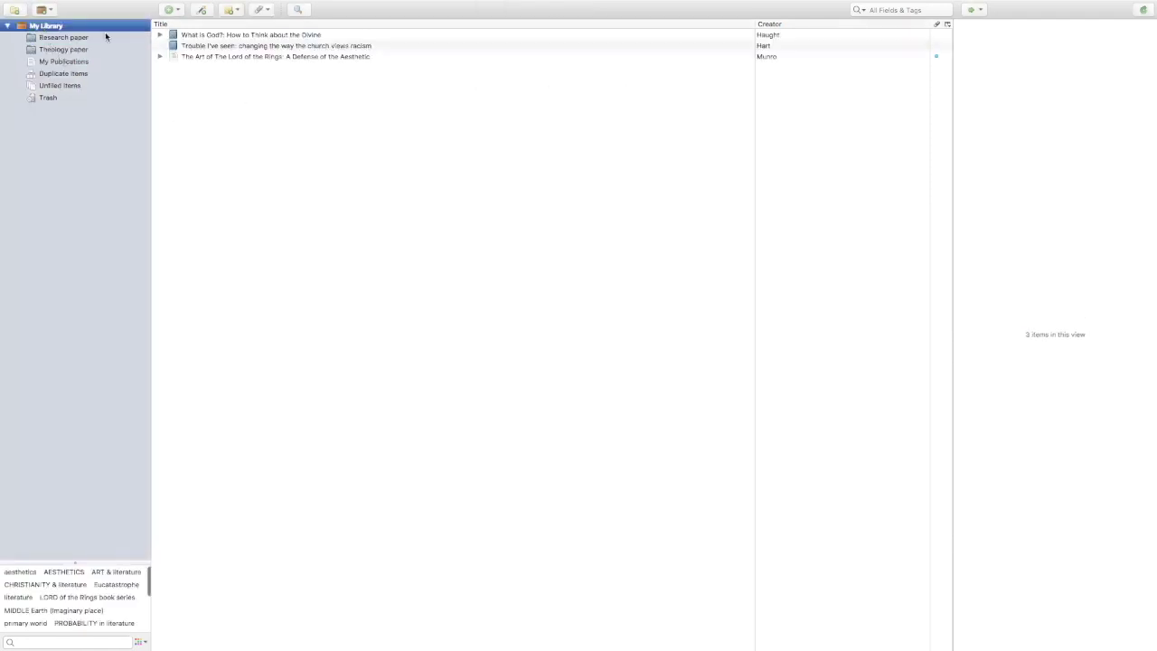
pyautogui.click(232, 57)
pyautogui.moveTo(211, 59); pyautogui.dragTo(69, 41)
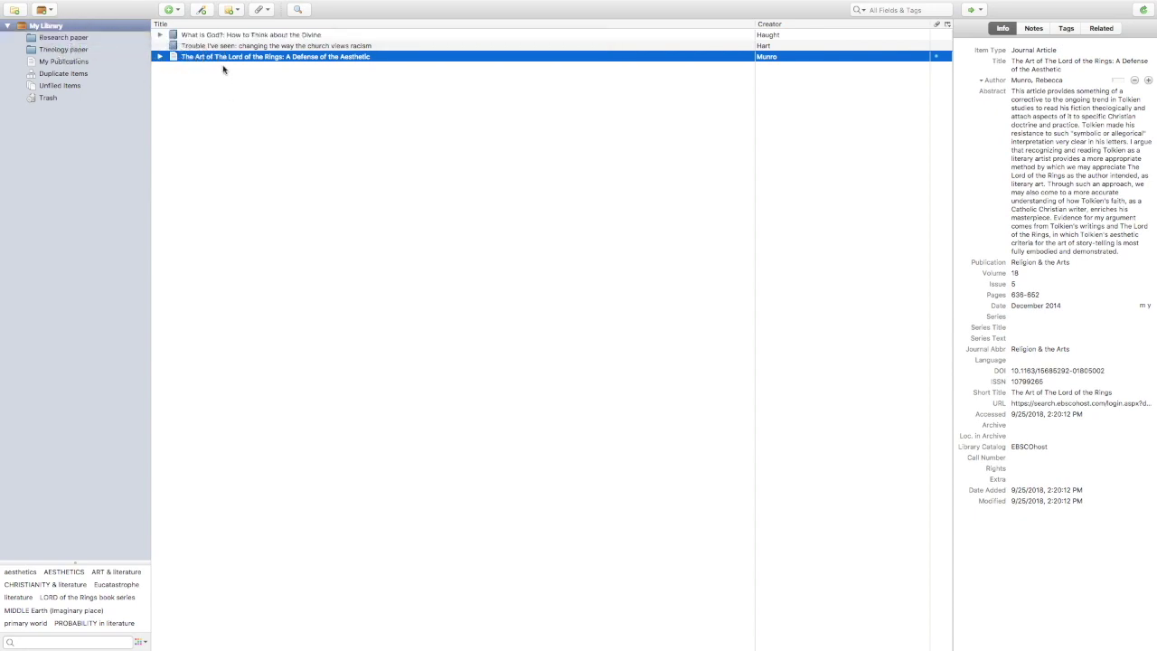
pyautogui.moveTo(214, 46); pyautogui.dragTo(82, 42)
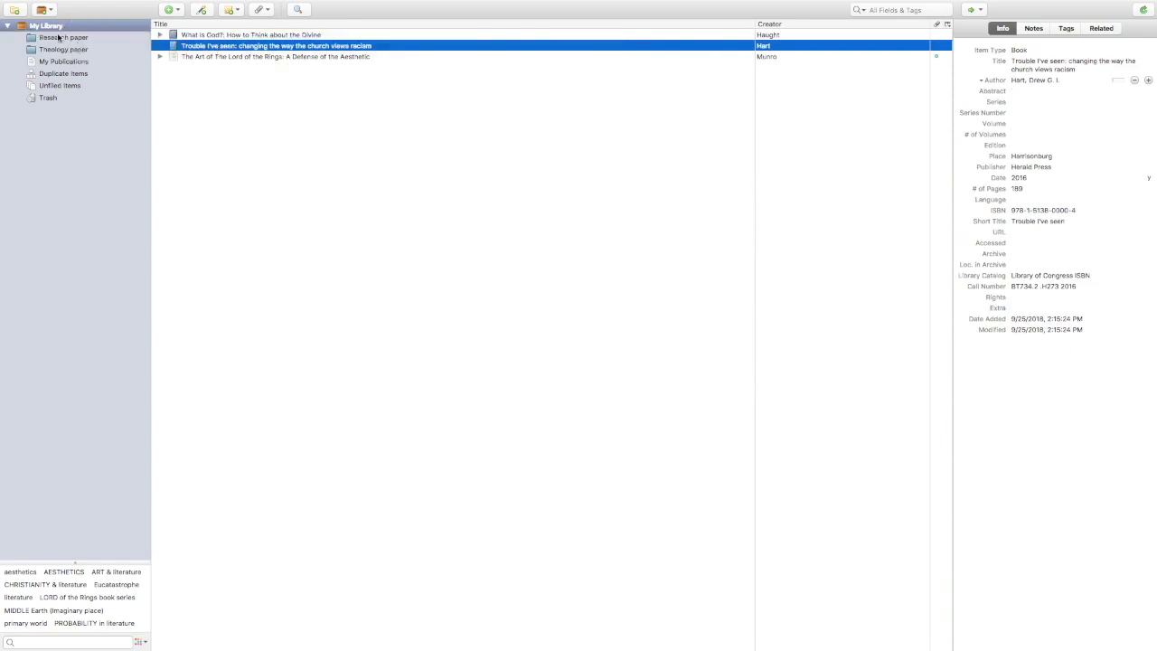
pyautogui.click(54, 27)
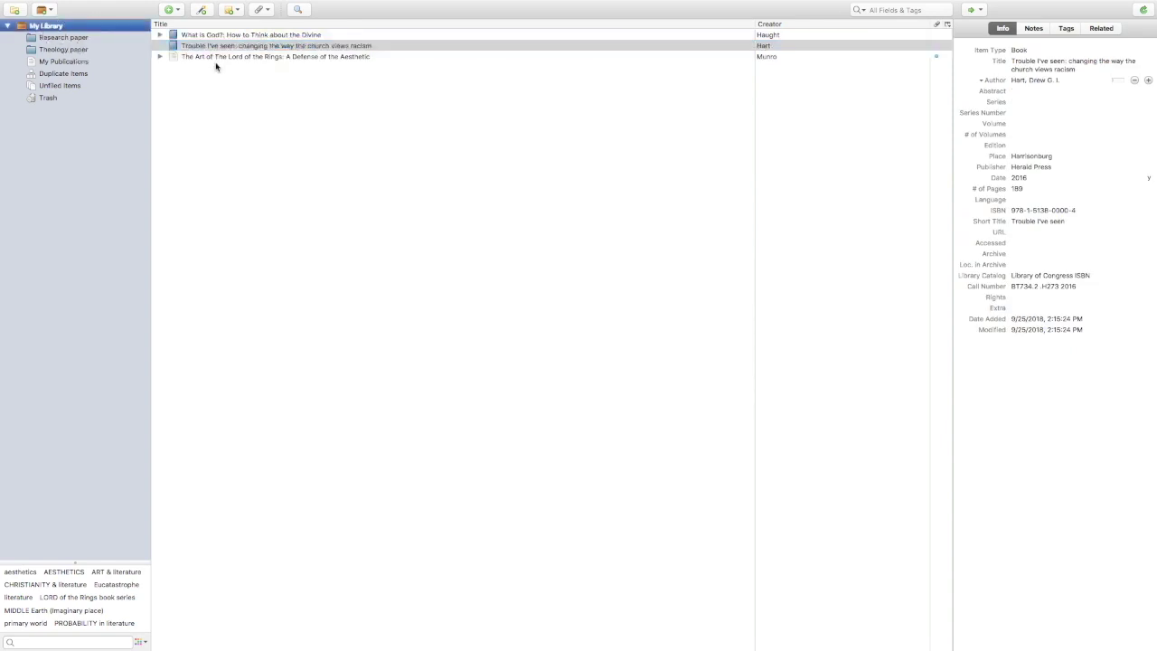
pyautogui.click(67, 38)
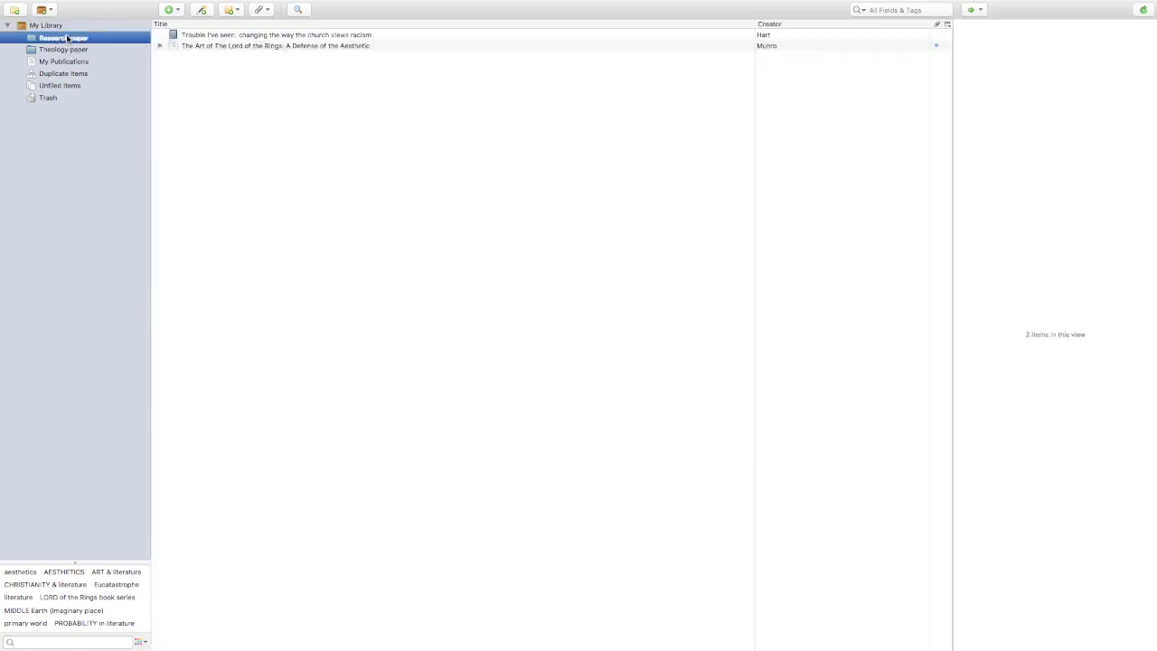
pyautogui.click(70, 51)
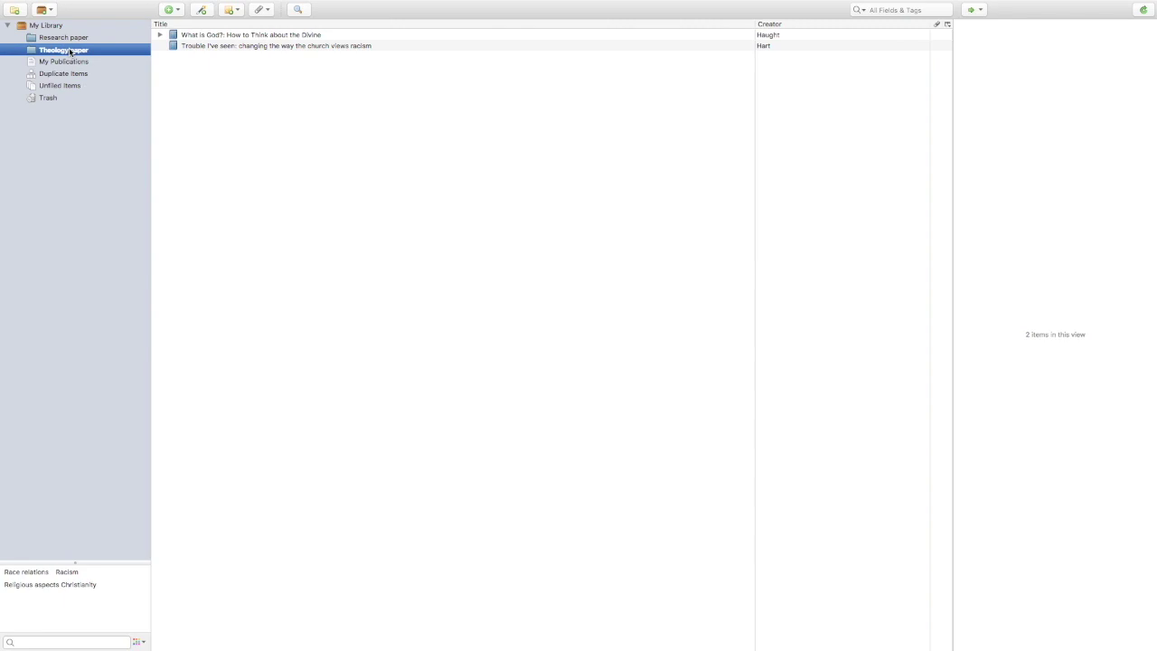
pyautogui.click(63, 38)
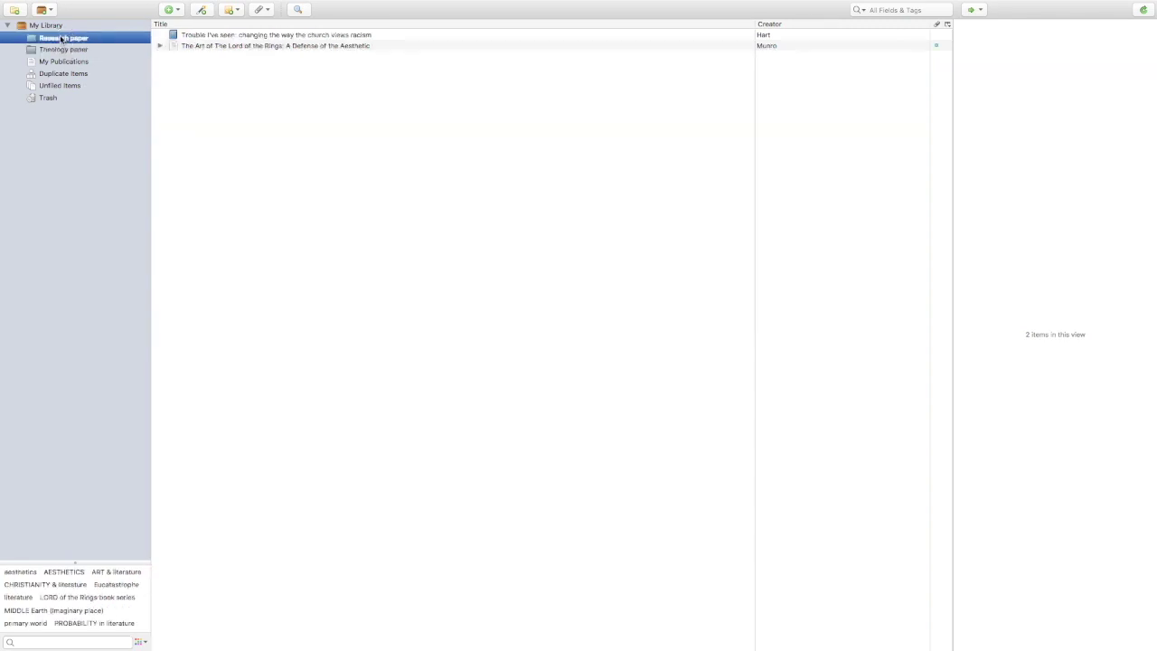
pyautogui.click(50, 26)
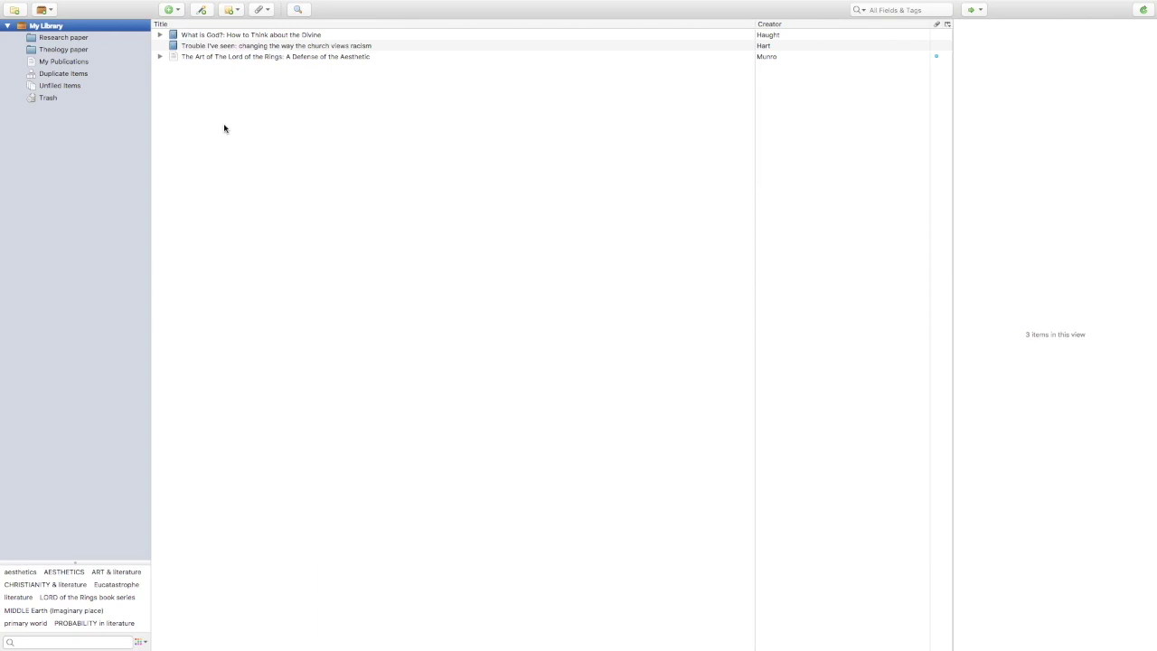
# Add a blank note to the book What is God?: How to Think about the Divine
pyautogui.press('Down')
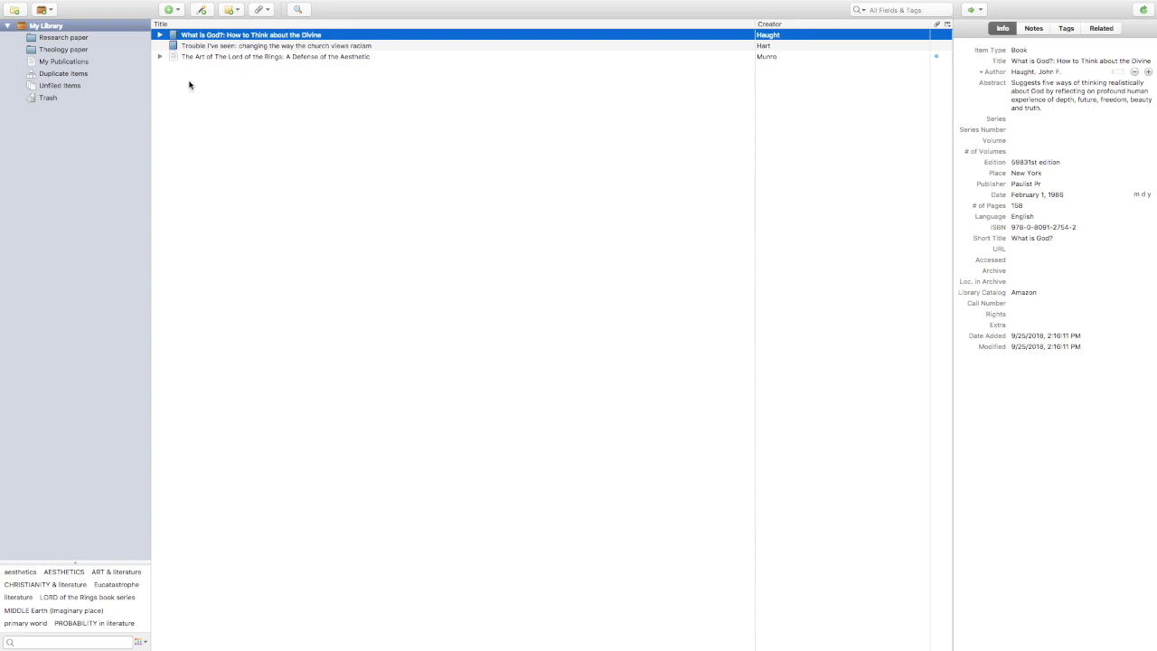
pyautogui.click(160, 57)
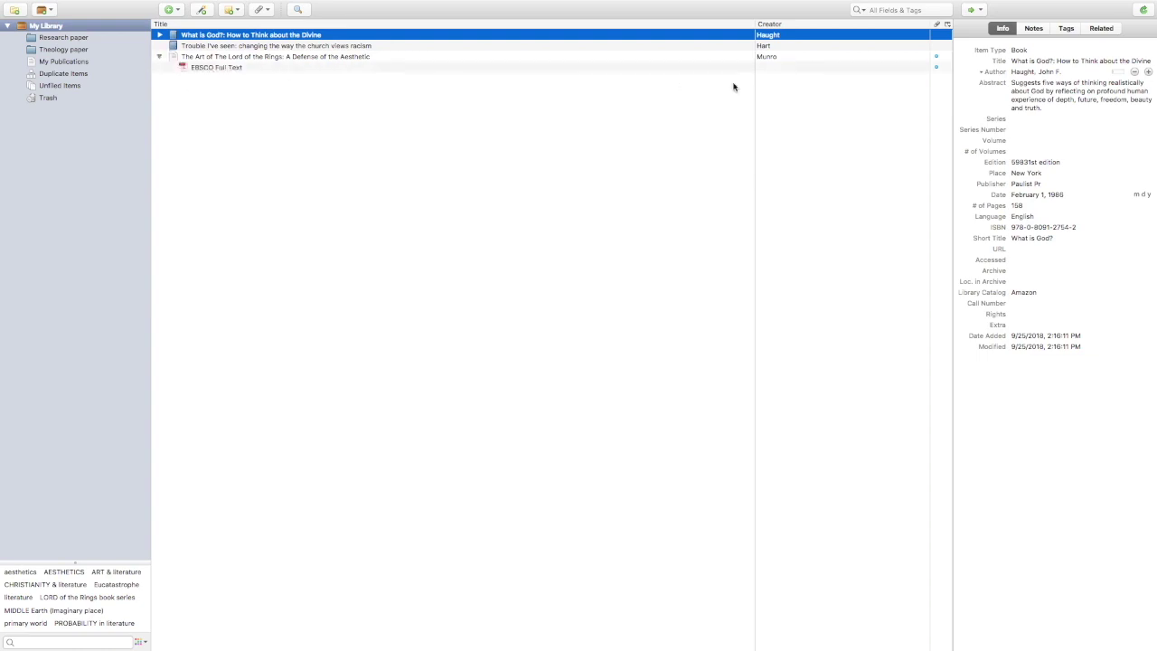
pyautogui.click(1040, 30)
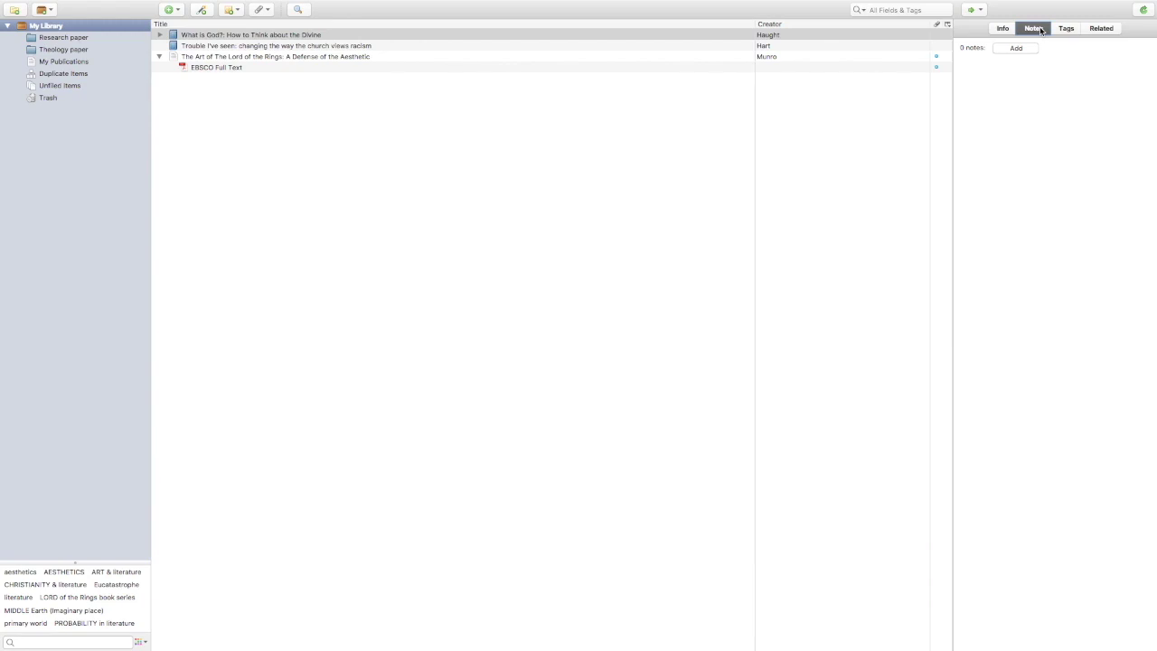
pyautogui.click(1028, 46)
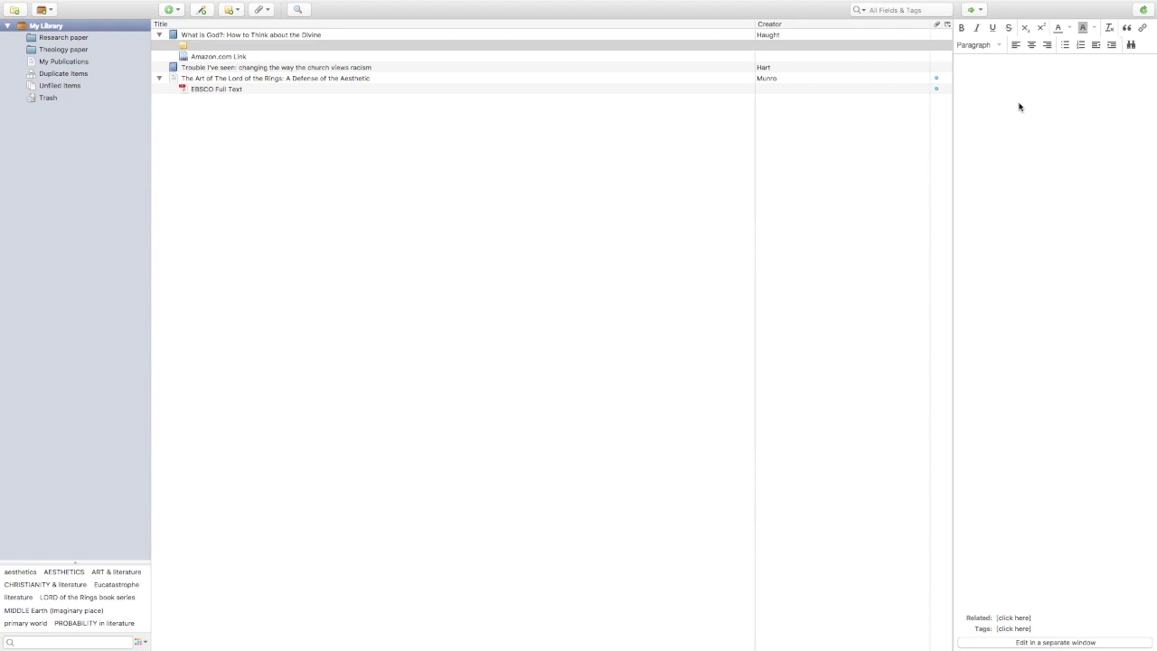
pyautogui.click(282, 35)
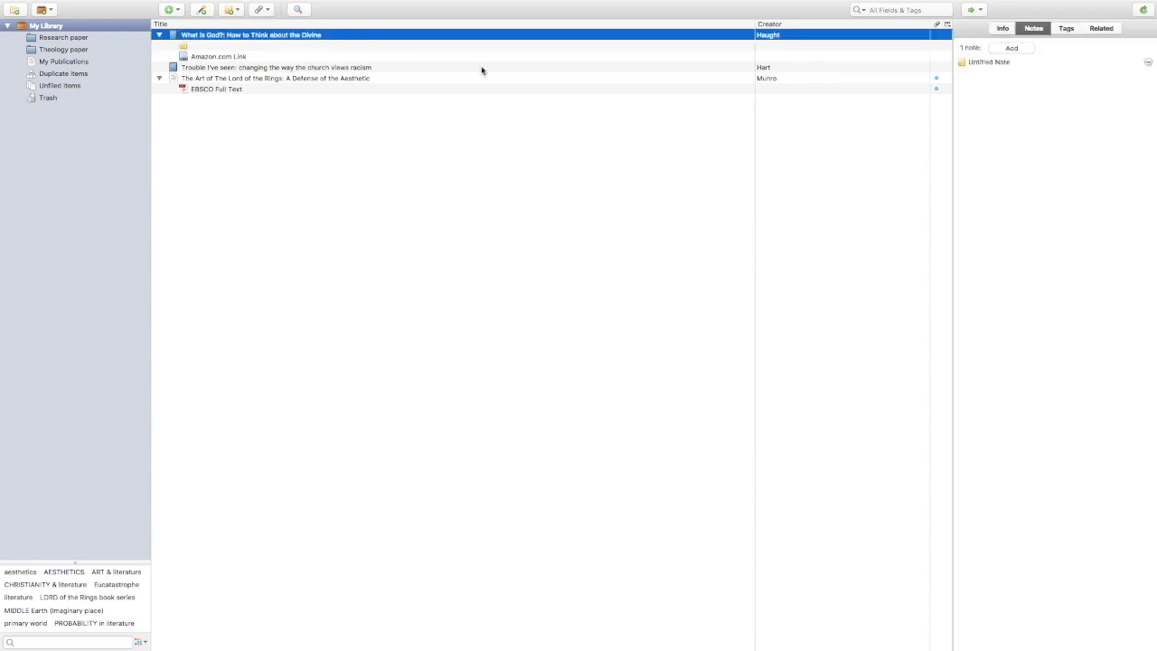
# Examine the tags of the selected book and the library, filter the items by the theology tag, and clear the filter
pyautogui.click(1066, 28)
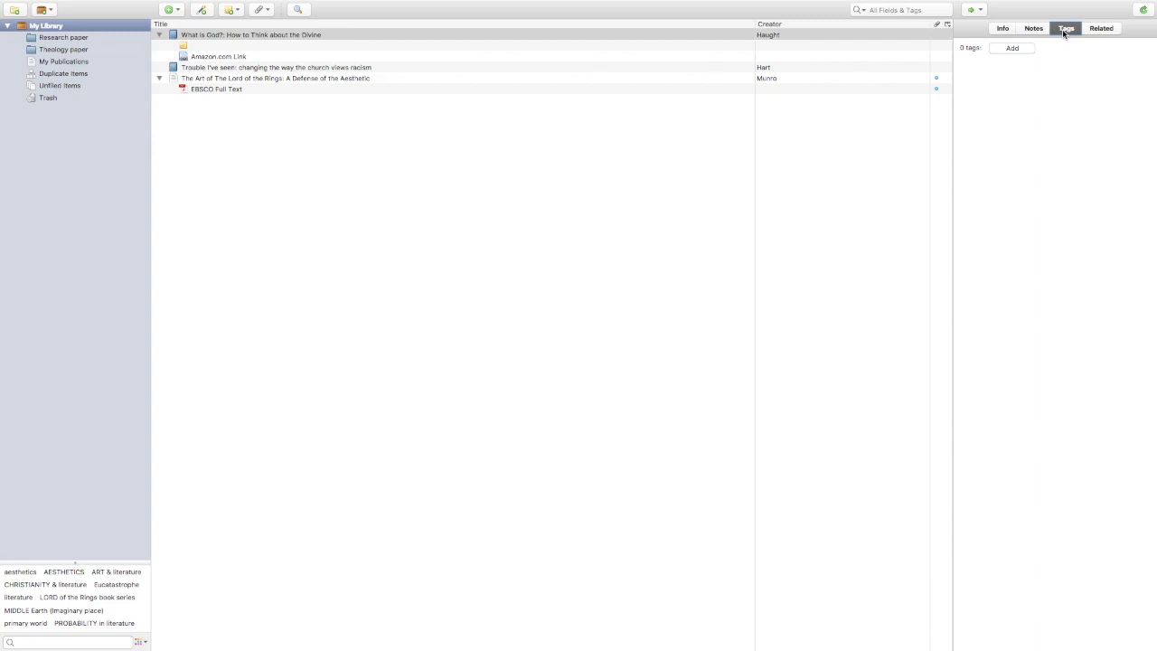
pyautogui.click(903, 9)
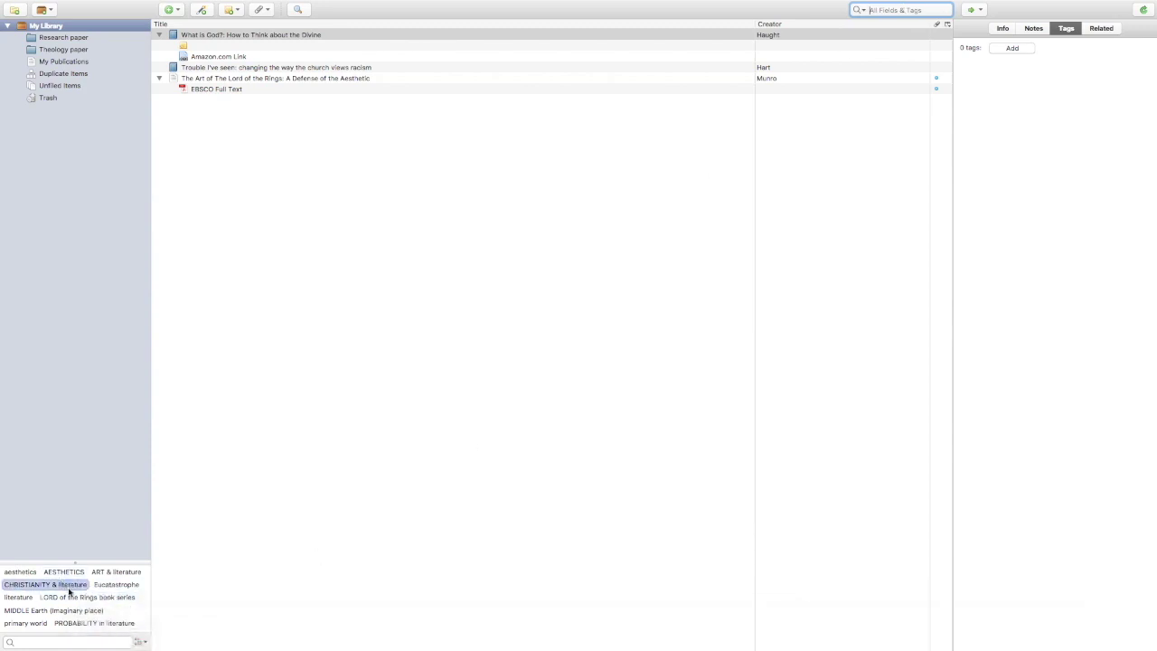
pyautogui.scroll(-2, 73, 596)
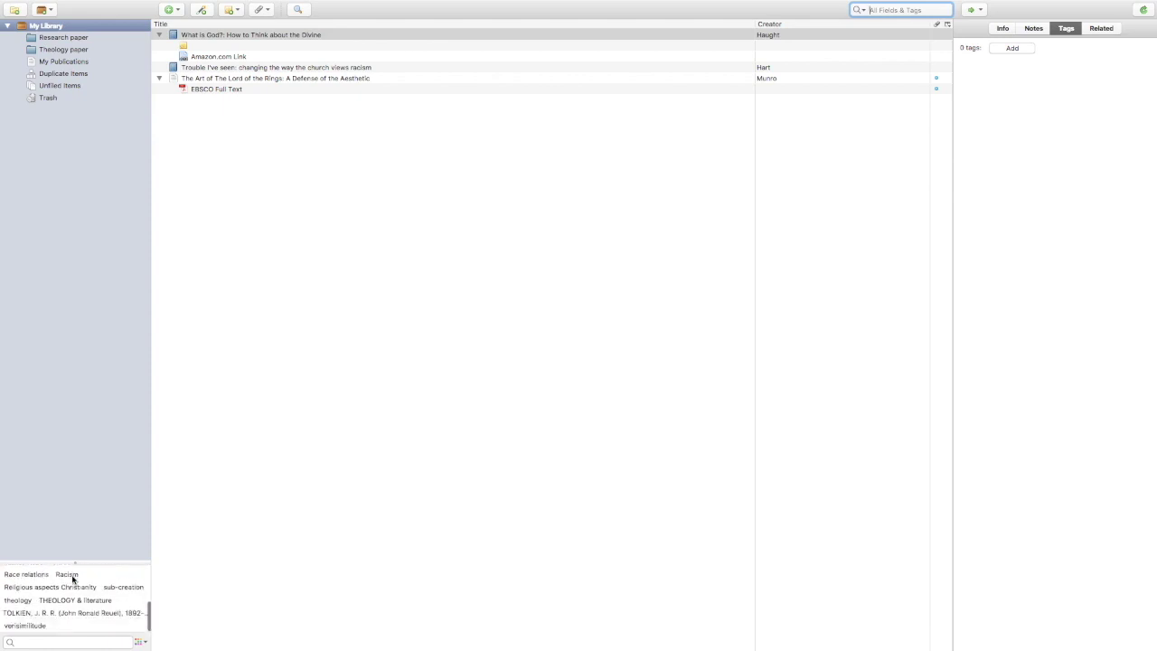
pyautogui.scroll(2, 72, 596)
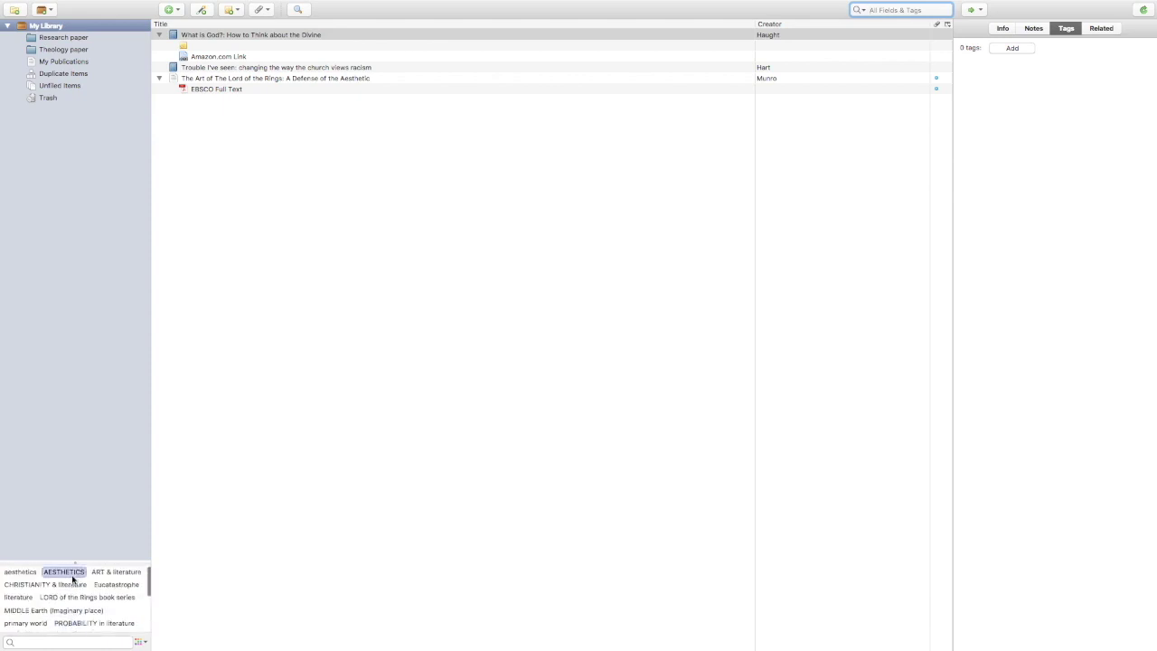
pyautogui.scroll(-5, 73, 578)
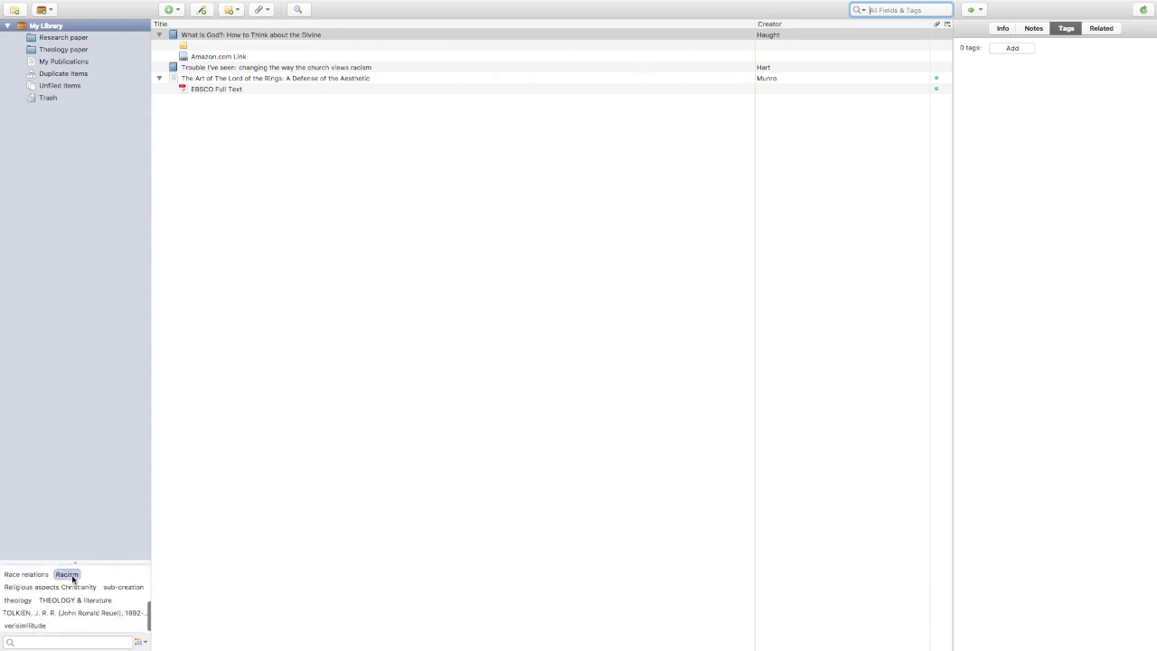
pyautogui.click(17, 600)
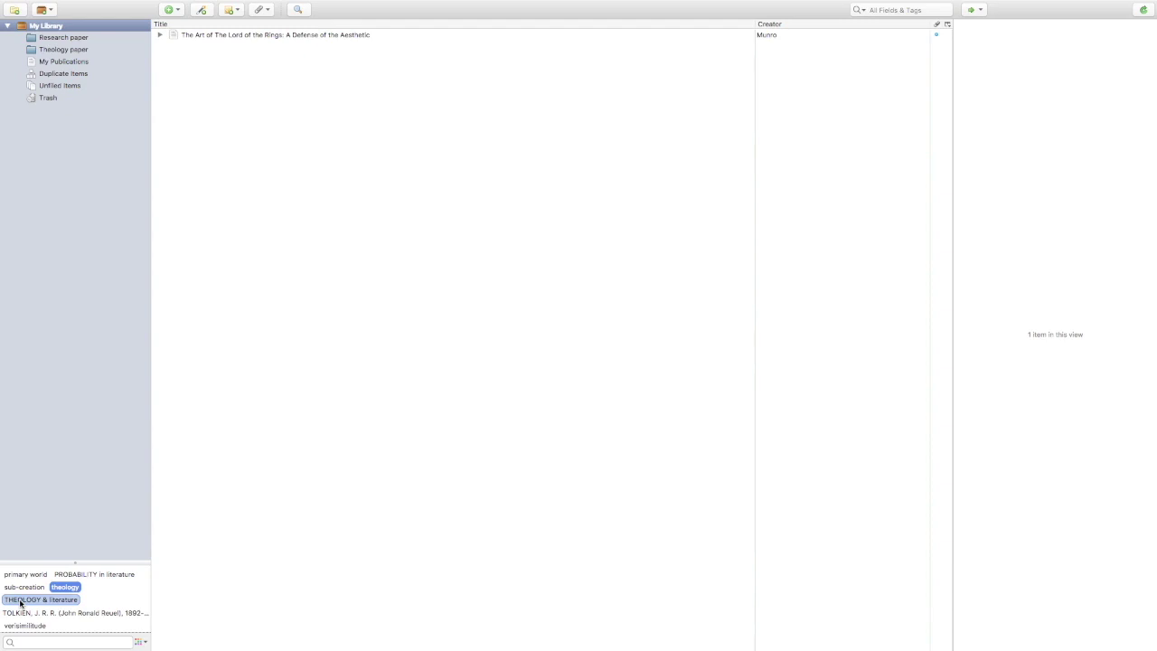
pyautogui.scroll(3, 20, 602)
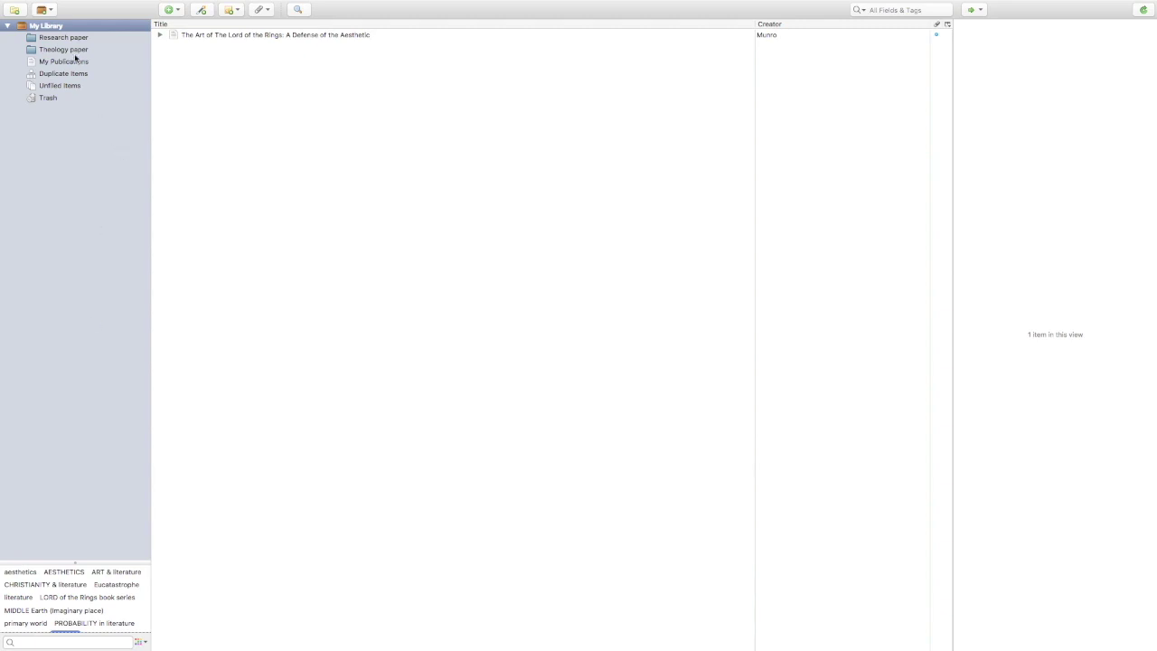
pyautogui.click(49, 28)
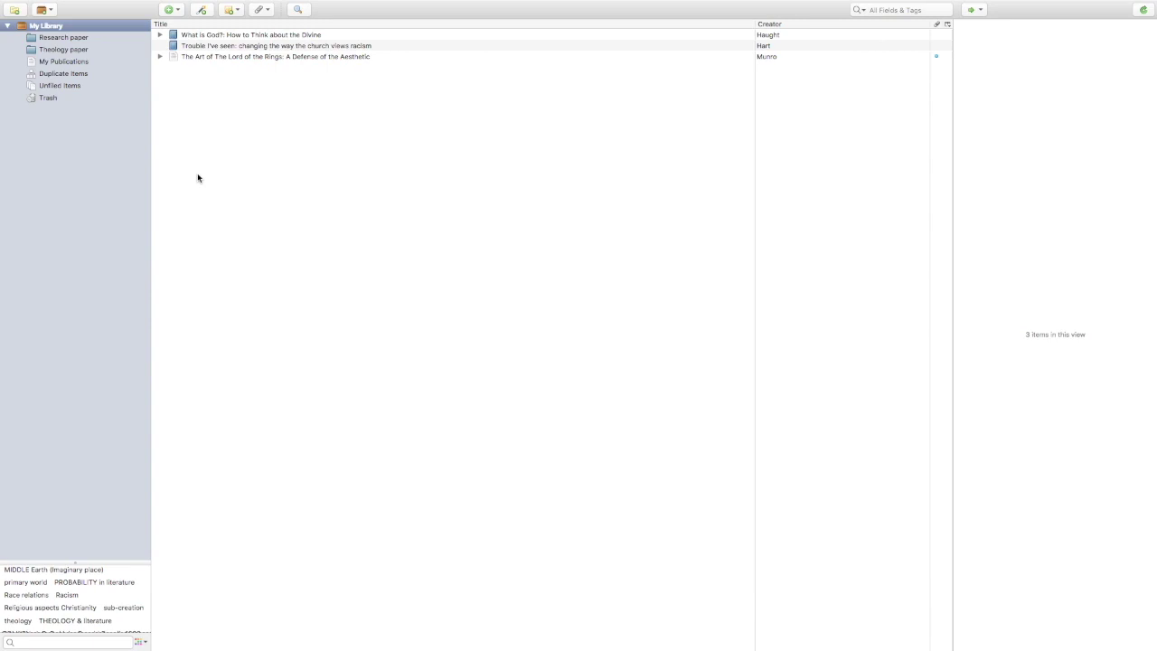
# Switch to the Word document and remove the period after Quote, closing the word with a quotation mark
pyautogui.moveTo(344, 643)
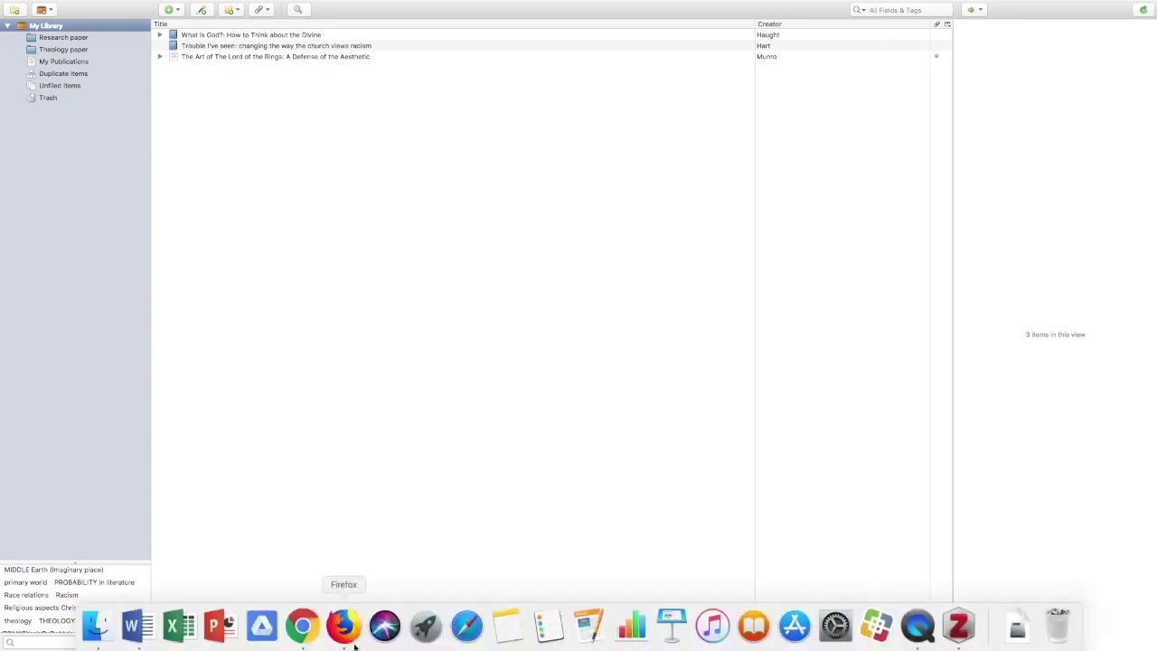
pyautogui.click(137, 626)
pyautogui.press('BackSpace')
pyautogui.press('BackSpace')
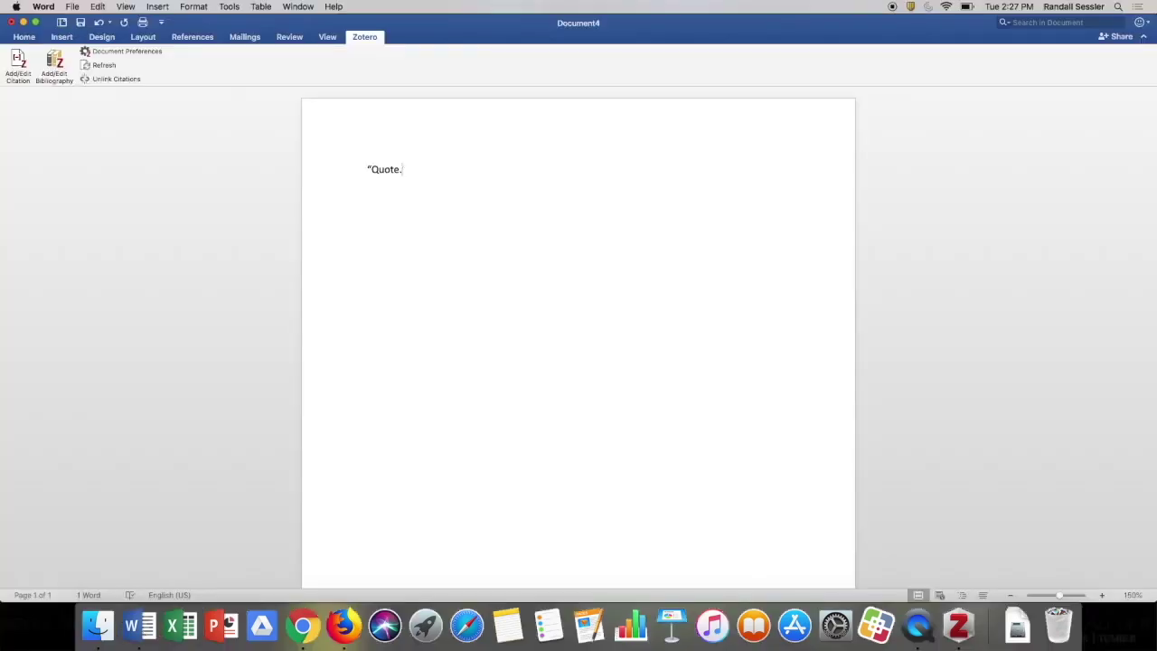
pyautogui.write('"')
# Start a Zotero citation after the quote, with American Psychological Association 6th edition as the document's citation style
pyautogui.click(19, 61)
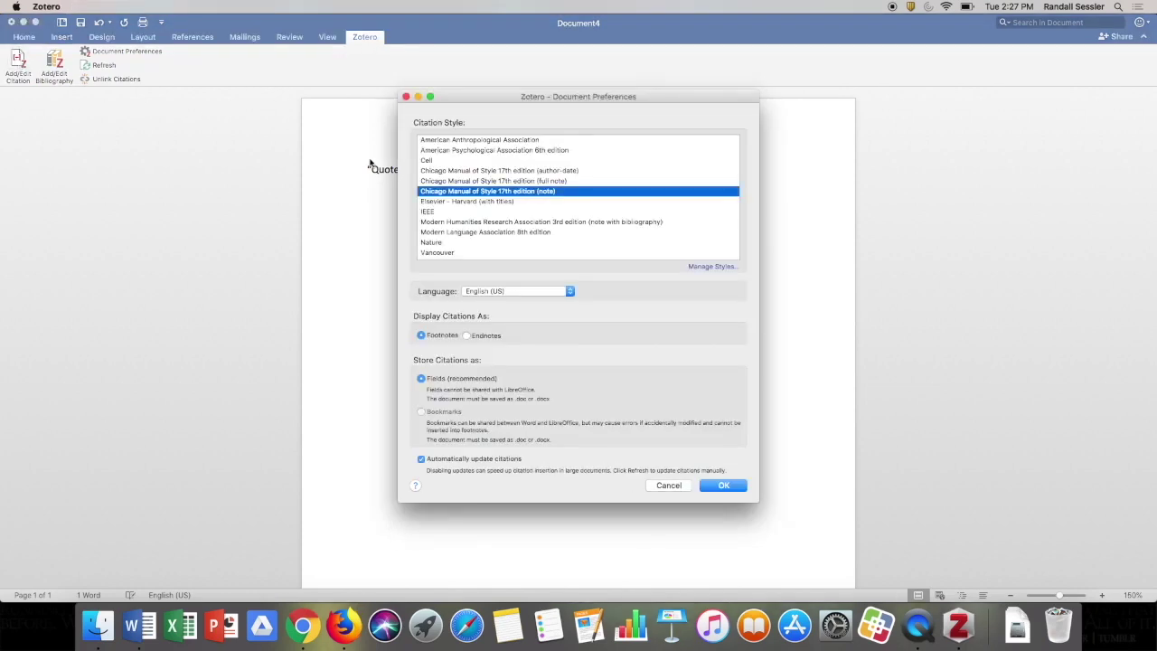
pyautogui.click(507, 155)
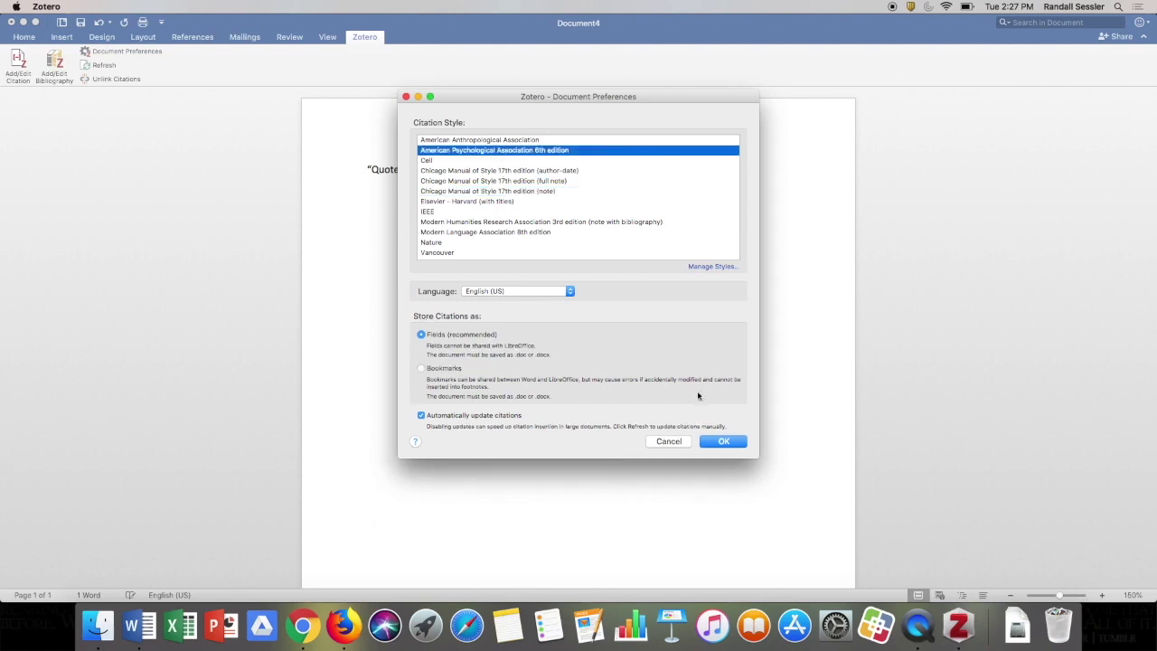
pyautogui.click(720, 441)
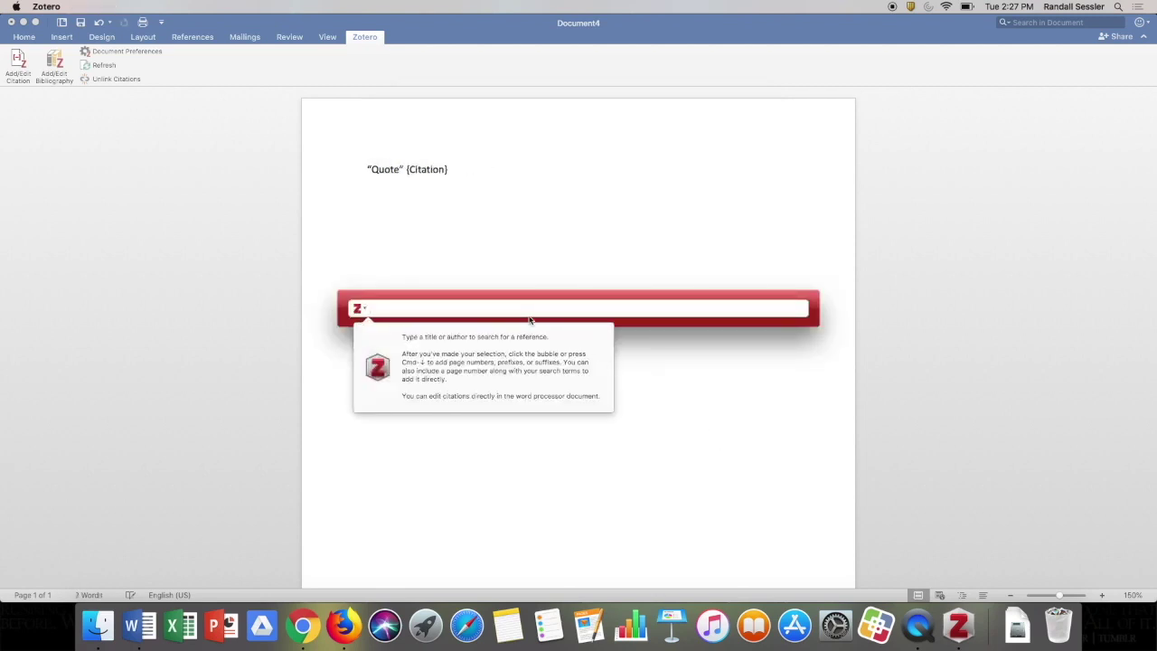
# Cite the article The Art of The Lord of the Rings with page 23 after the quote, and end the sentence with a period
pyautogui.click(378, 294)
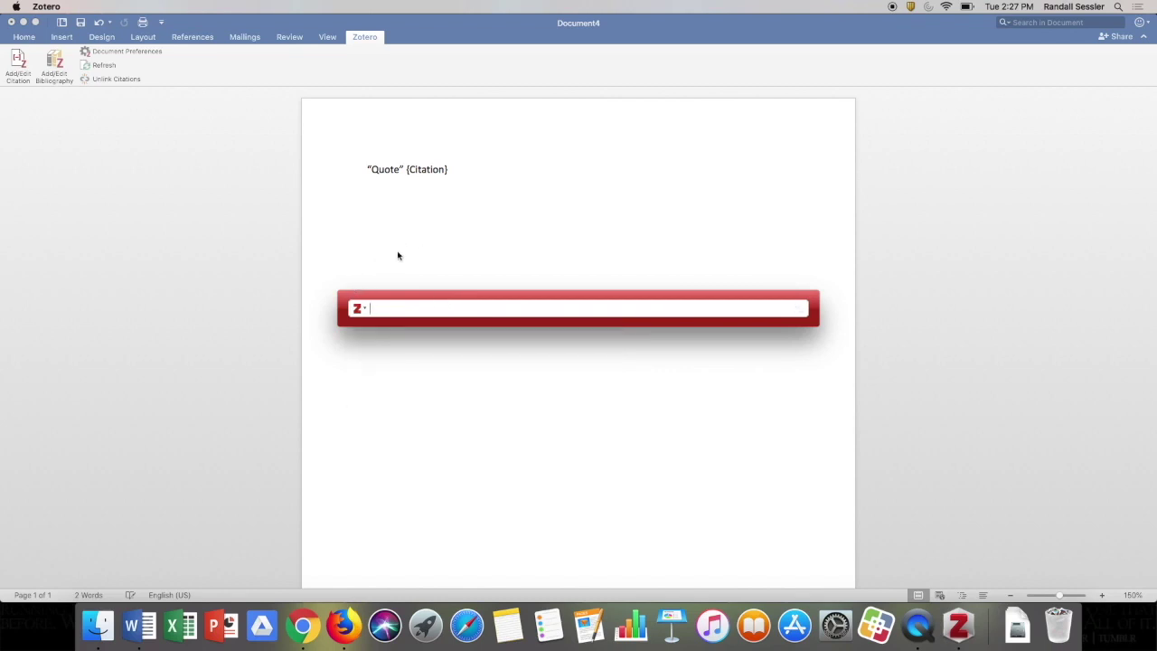
pyautogui.write('lord of the rings')
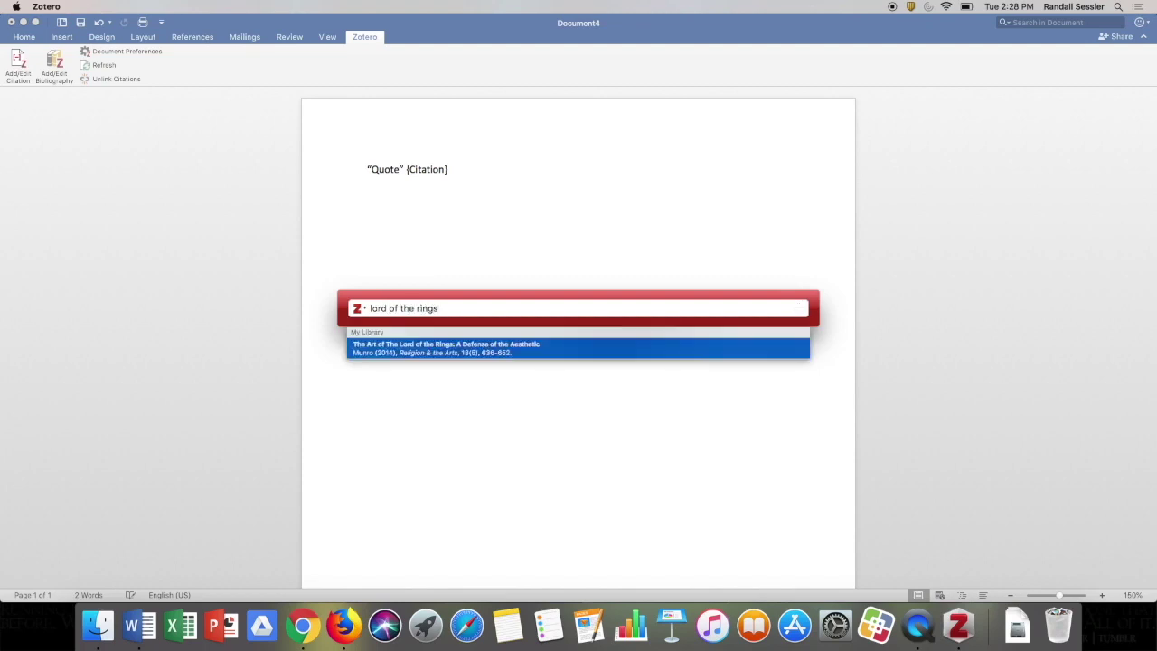
pyautogui.click(404, 351)
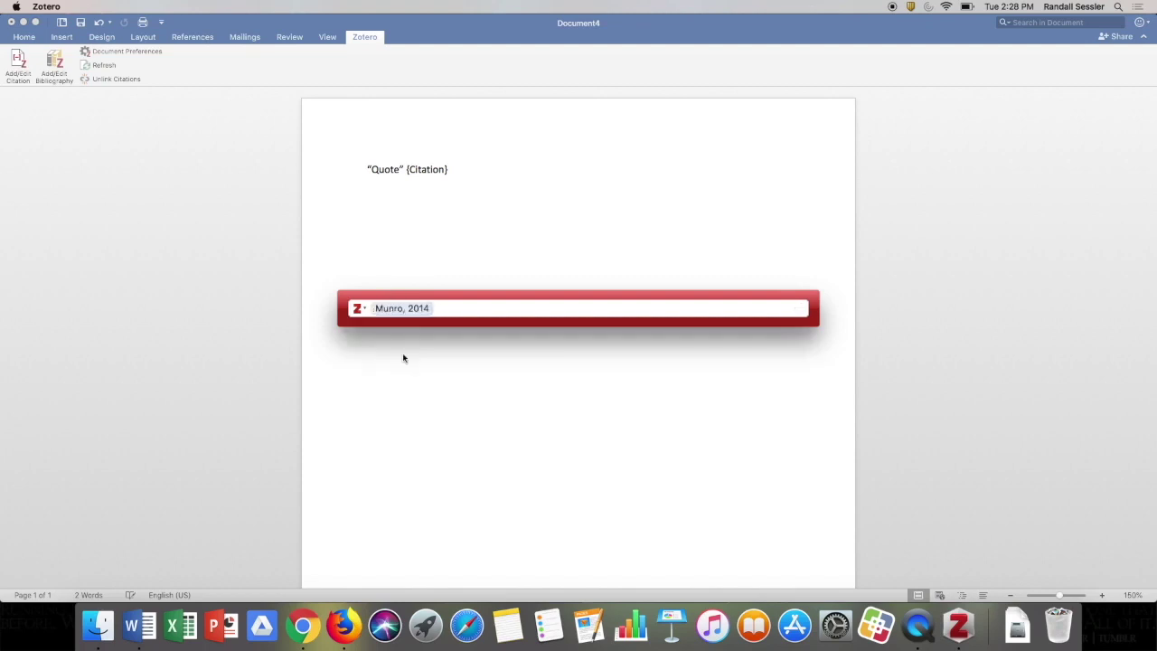
pyautogui.write('23')
pyautogui.press('Return')
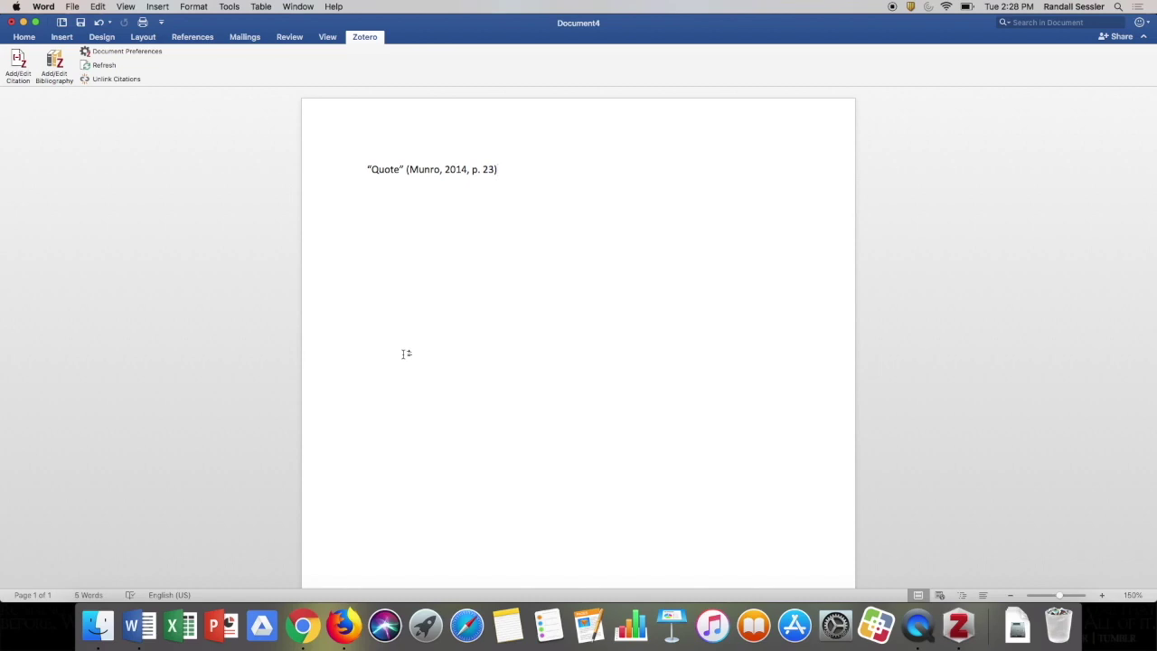
pyautogui.write('.')
# Write the sentence "Paraphrased material" on a new line, citing the book What is God? without a page number, and close it with a period
pyautogui.write('Paraphrased mate')
pyautogui.write('rial')
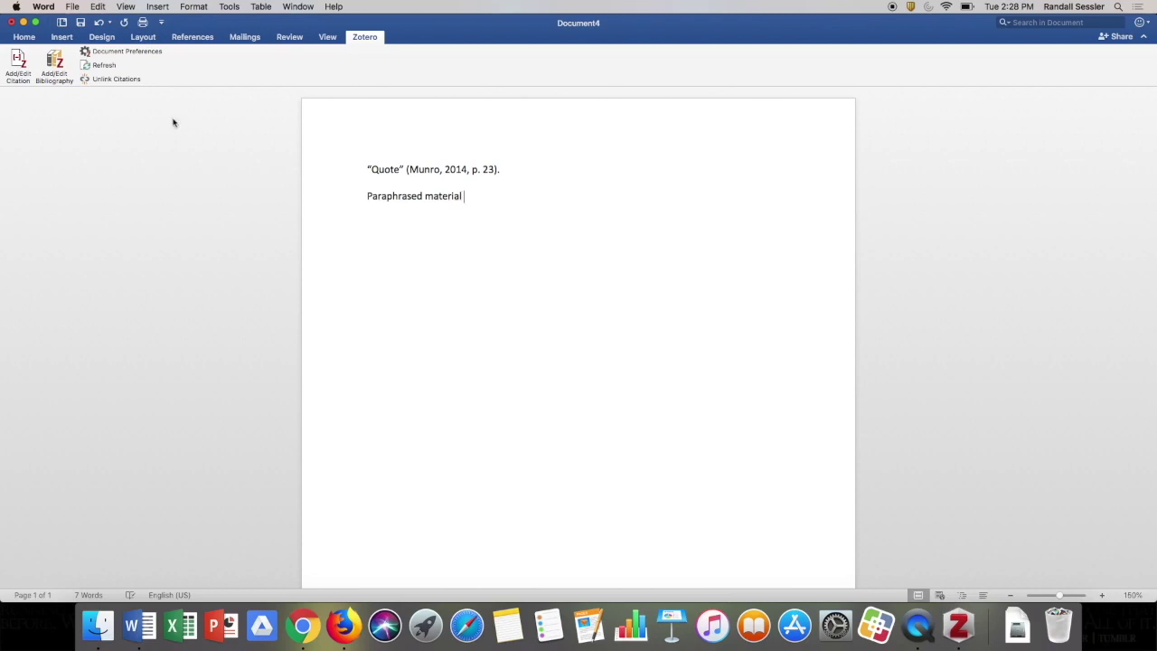
pyautogui.click(17, 68)
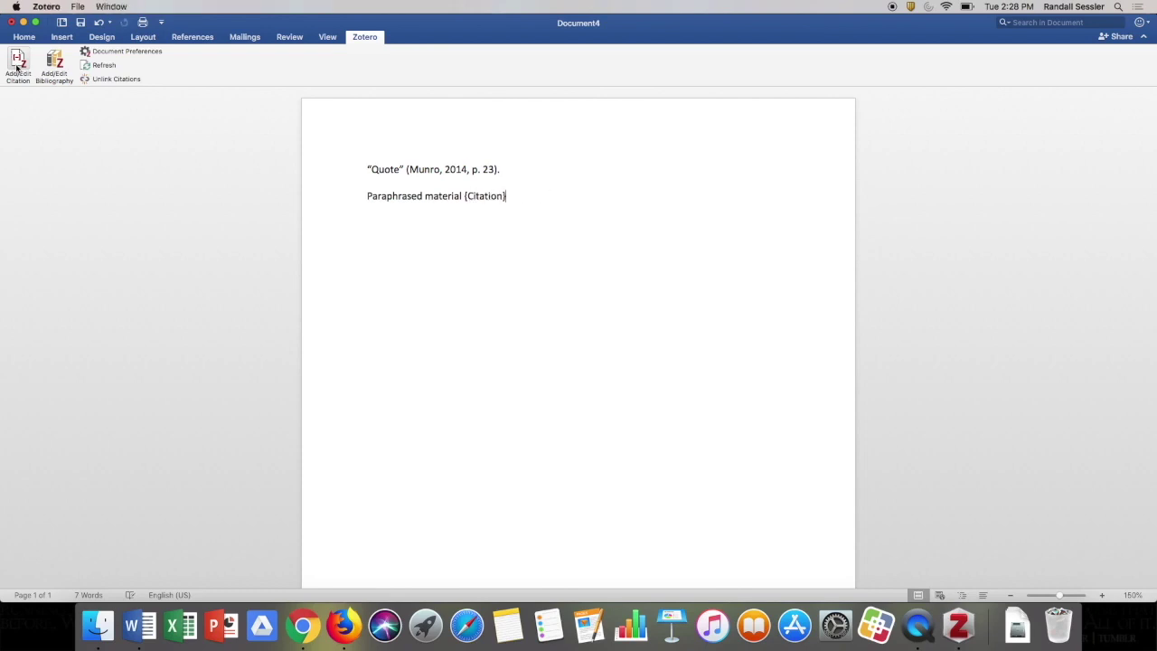
pyautogui.write('what is goo')
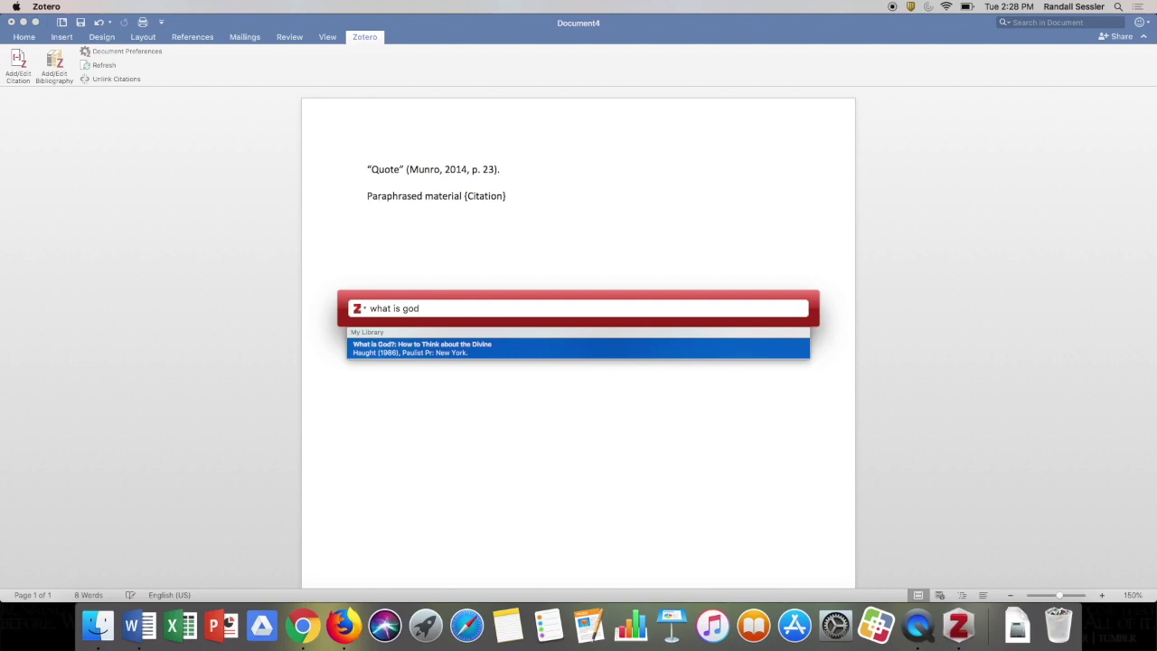
pyautogui.write('d')
pyautogui.click(435, 354)
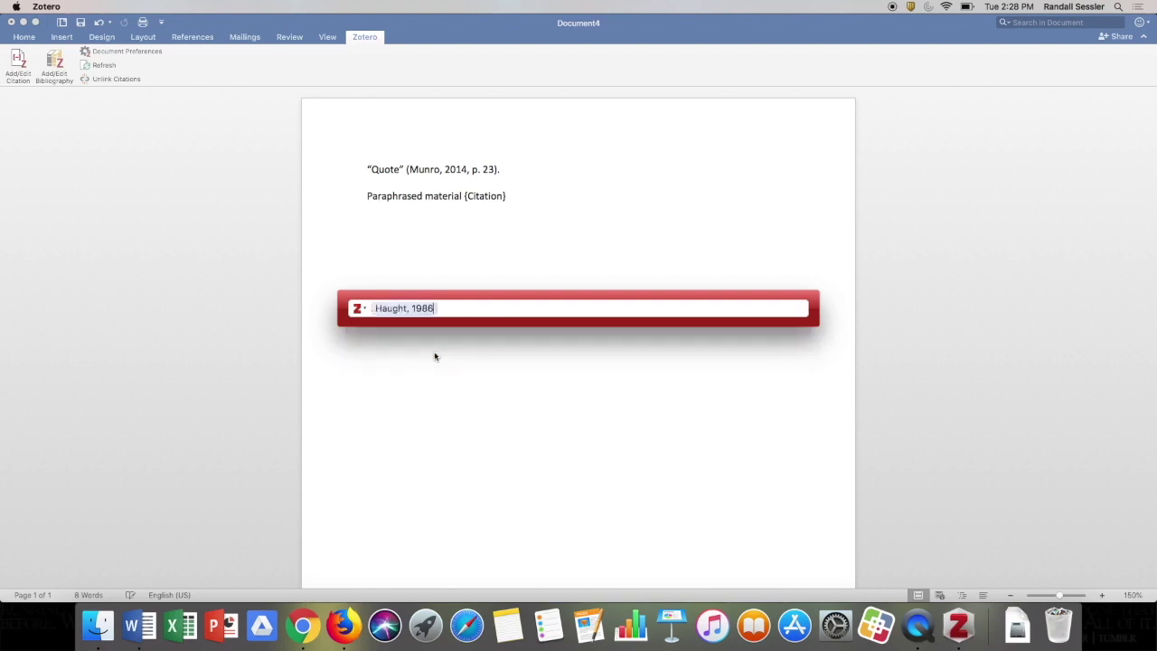
pyautogui.press('Return')
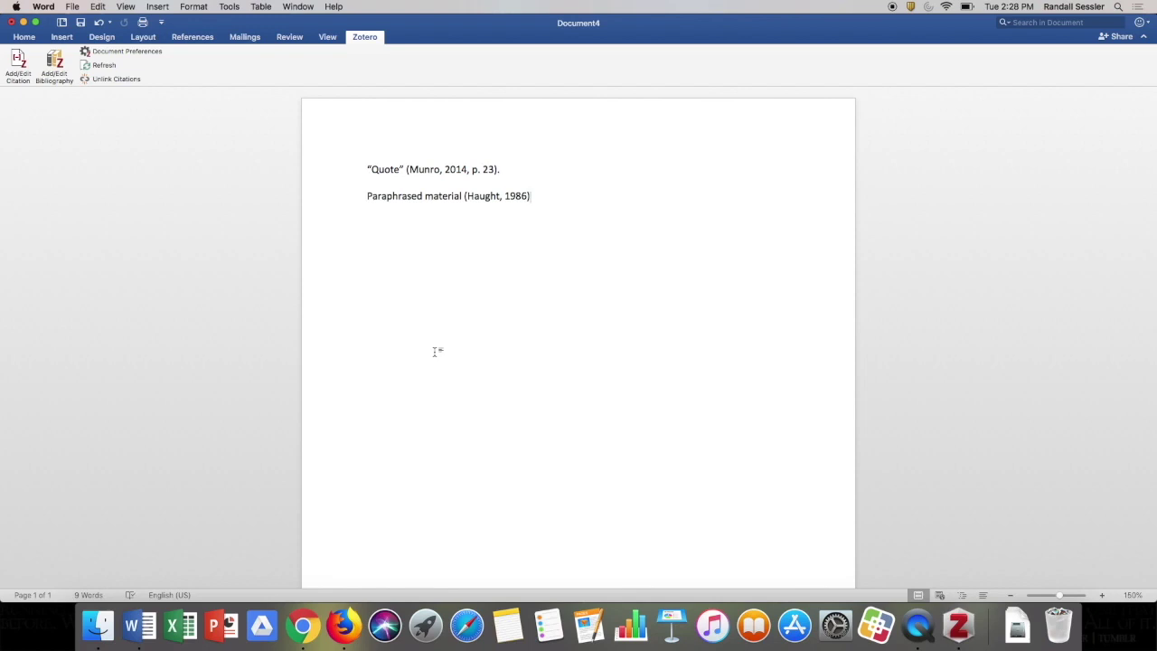
pyautogui.write('.')
# Add a page break after the paraphrased sentence and insert the Zotero bibliography on the new page
pyautogui.click(160, 6)
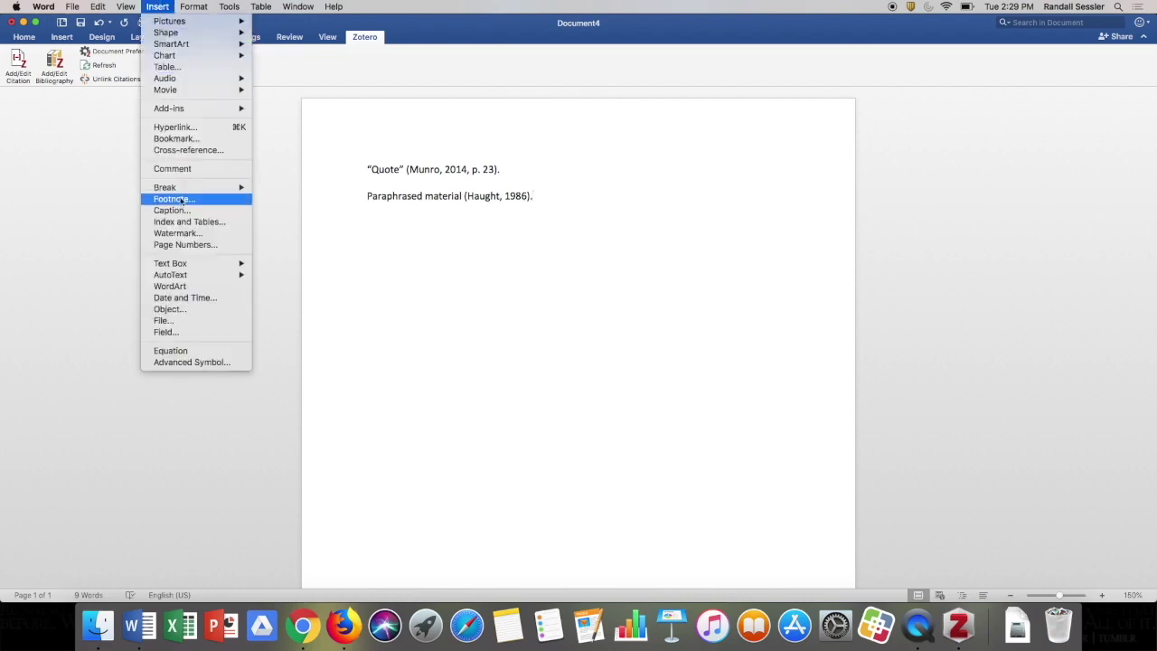
pyautogui.moveTo(181, 189)
pyautogui.click(276, 188)
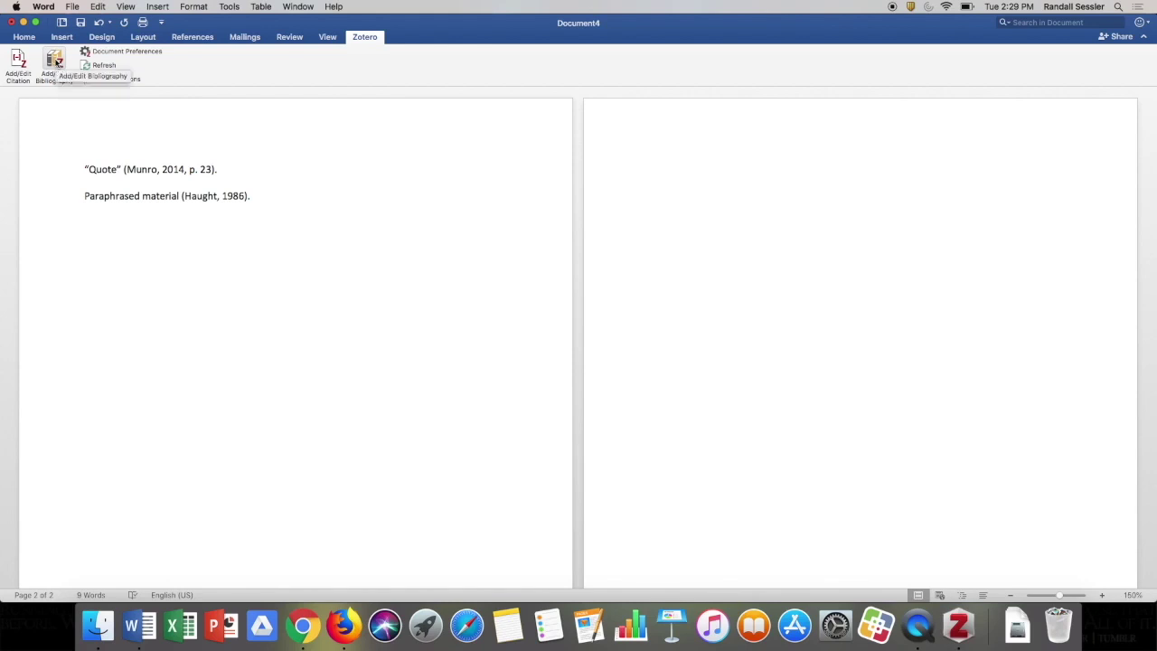
pyautogui.click(56, 61)
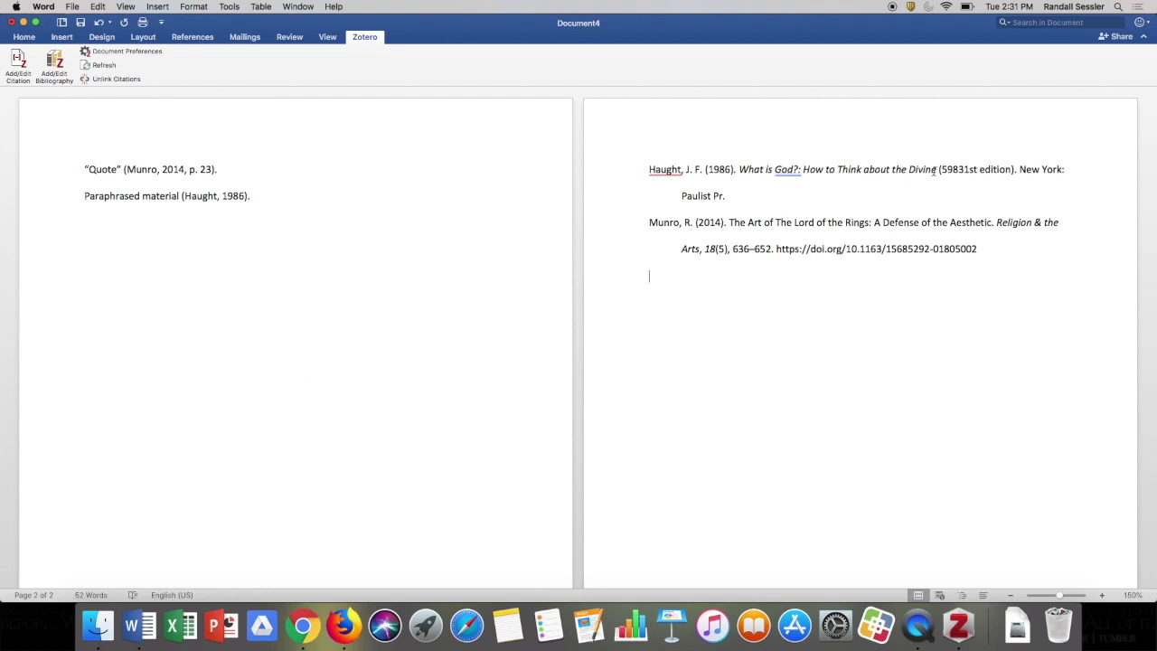
# Try to delete the edition text of the What is God? entry directly in the document's bibliography
pyautogui.moveTo(940, 169); pyautogui.dragTo(964, 178)
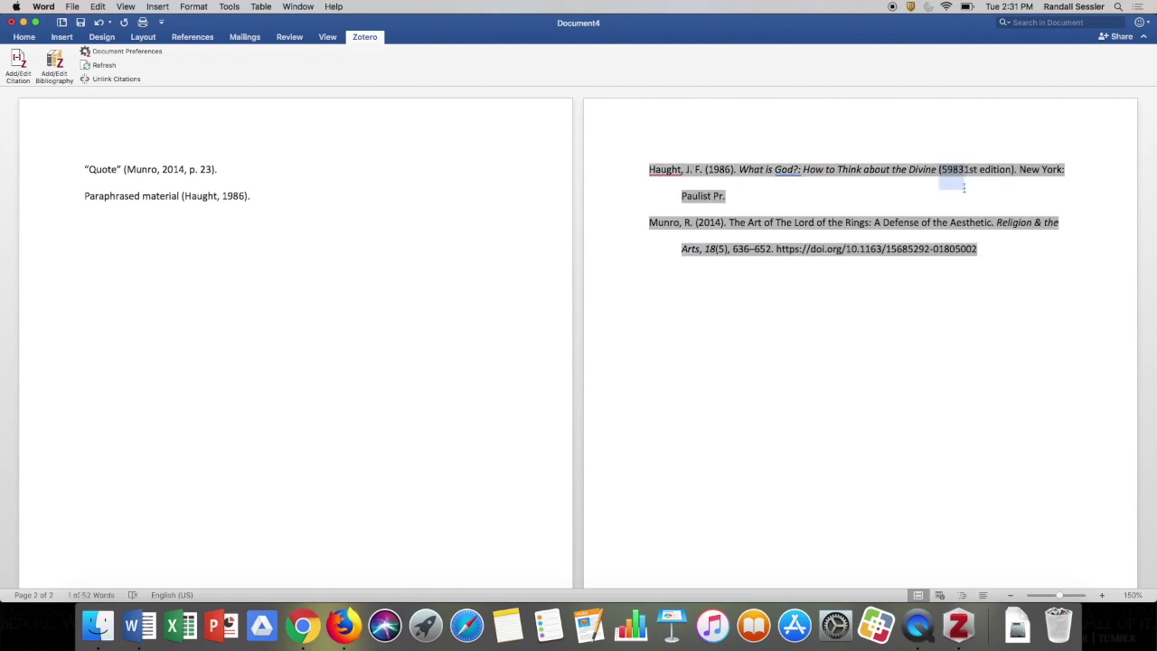
pyautogui.click(981, 275)
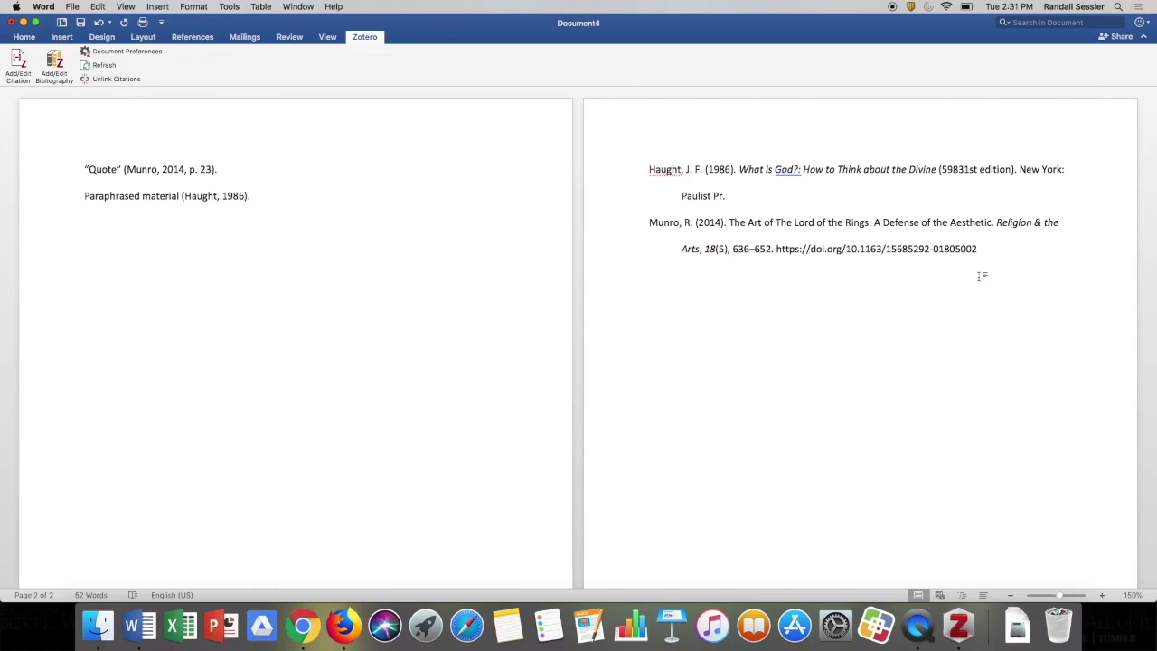
pyautogui.click(1015, 170)
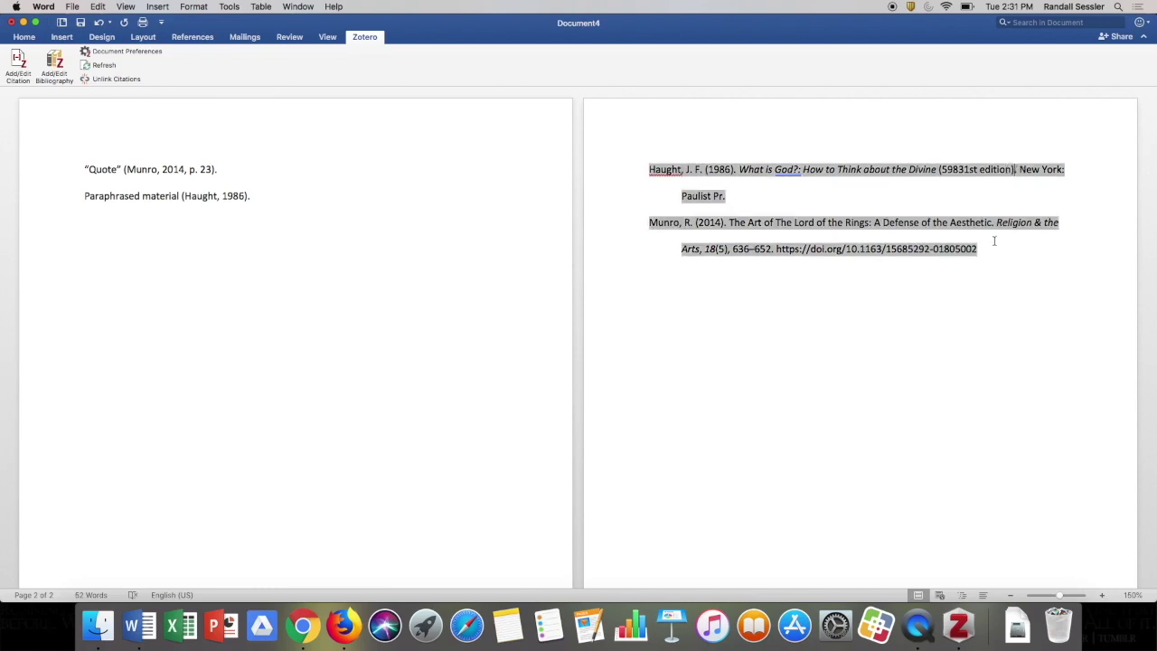
pyautogui.press('BackSpace')
pyautogui.press('BackSpace')
pyautogui.press('BackSpace')
pyautogui.press('BackSpace')
pyautogui.press('BackSpace')
pyautogui.press('BackSpace')
pyautogui.press('BackSpace')
pyautogui.press('BackSpace')
pyautogui.press('BackSpace')
pyautogui.press('BackSpace')
pyautogui.press('BackSpace')
pyautogui.press('BackSpace')
pyautogui.press('BackSpace')
pyautogui.press('BackSpace')
pyautogui.press('BackSpace')
pyautogui.press('BackSpace')
pyautogui.press('BackSpace')
pyautogui.press('BackSpace')
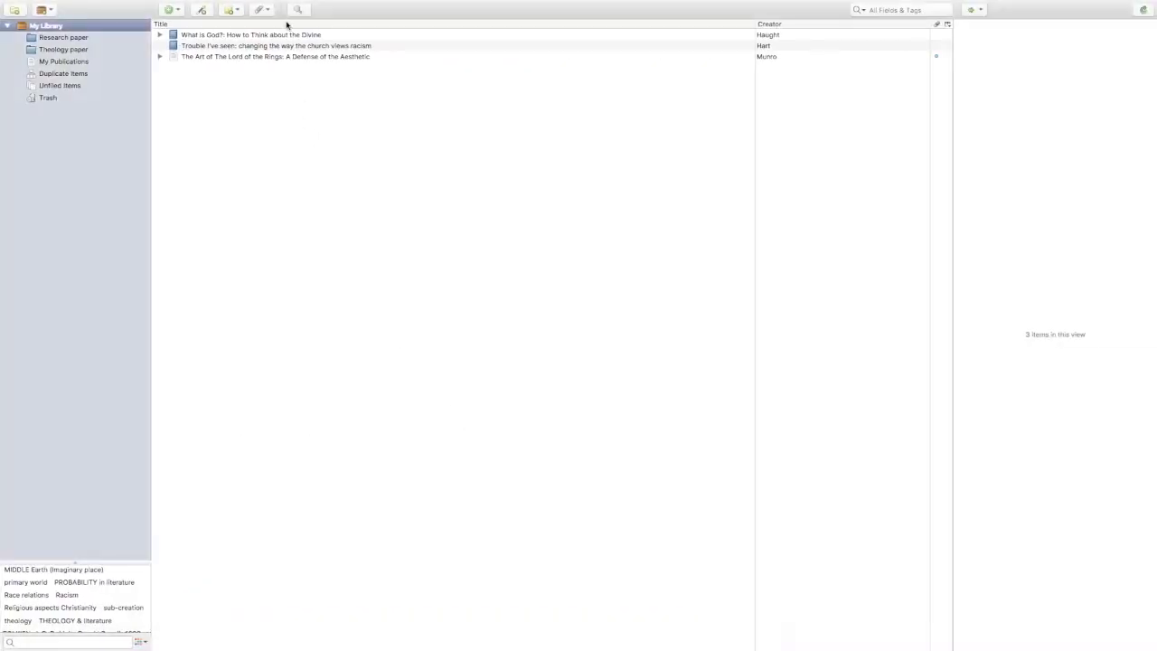
# Clear the edition of the book What is God? in Zotero, and refresh the citations and bibliography in the Word document
pyautogui.click(290, 35)
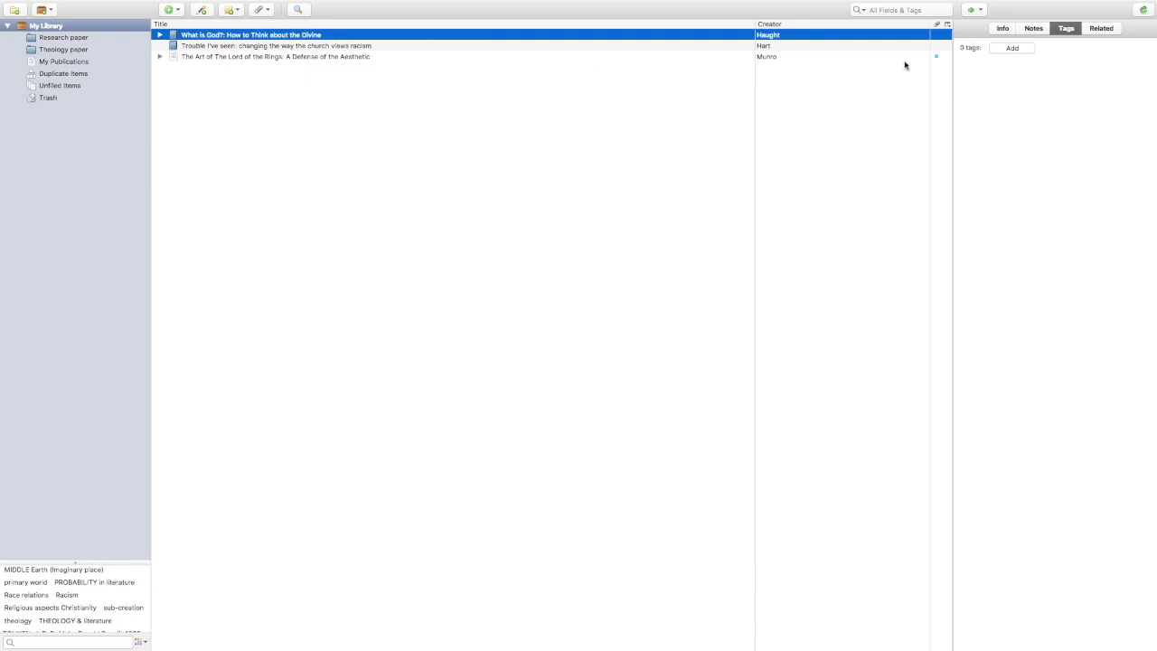
pyautogui.click(1002, 29)
pyautogui.click(1050, 107)
pyautogui.click(1072, 161)
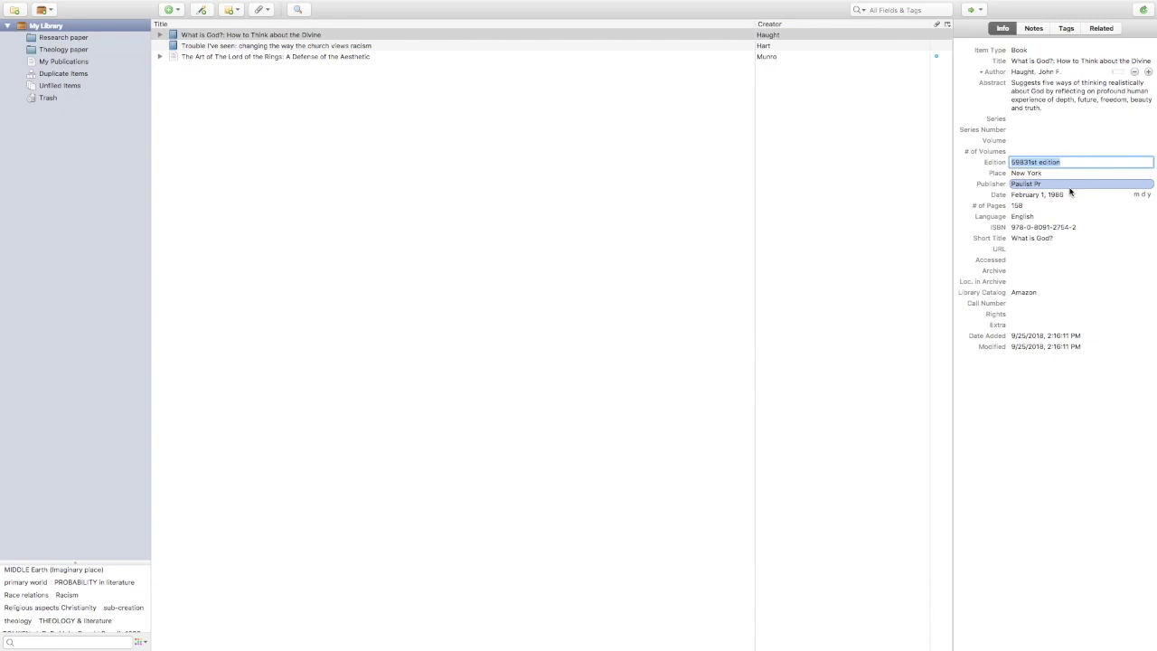
pyautogui.press('BackSpace')
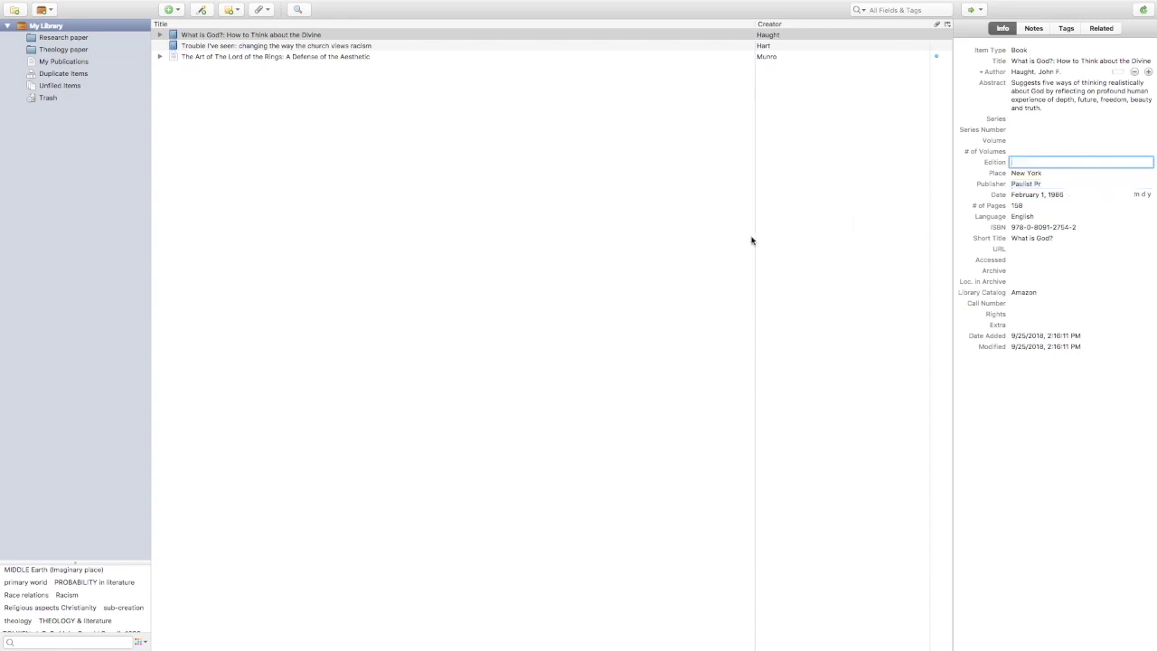
pyautogui.click(664, 262)
pyautogui.press('super+Tab')
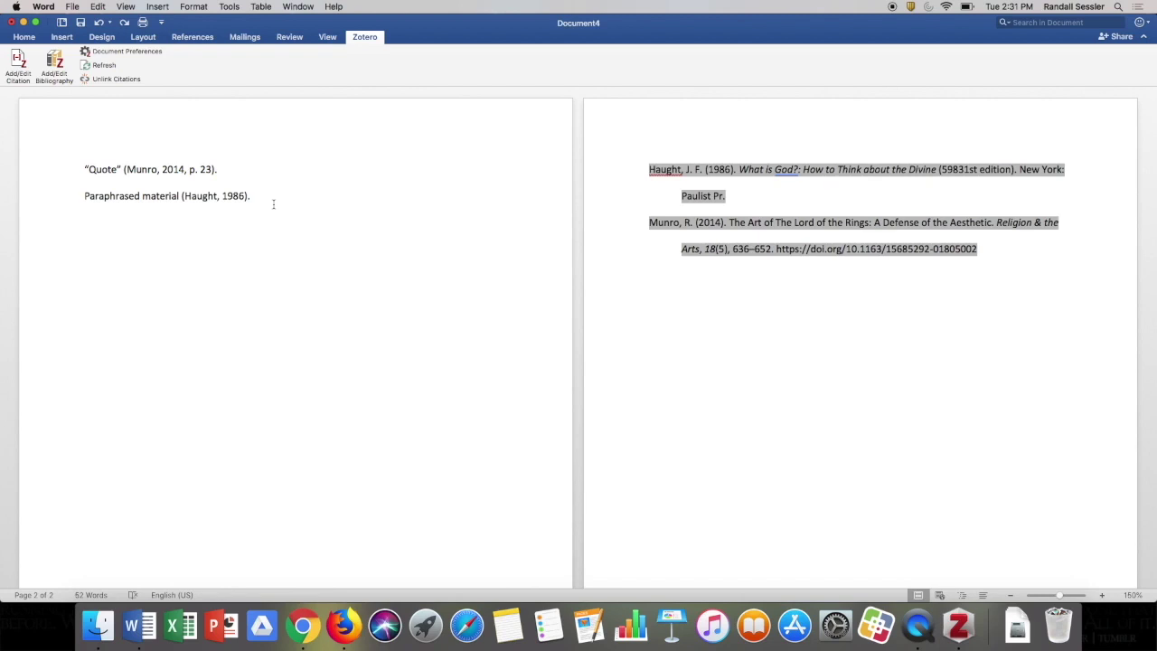
pyautogui.click(105, 66)
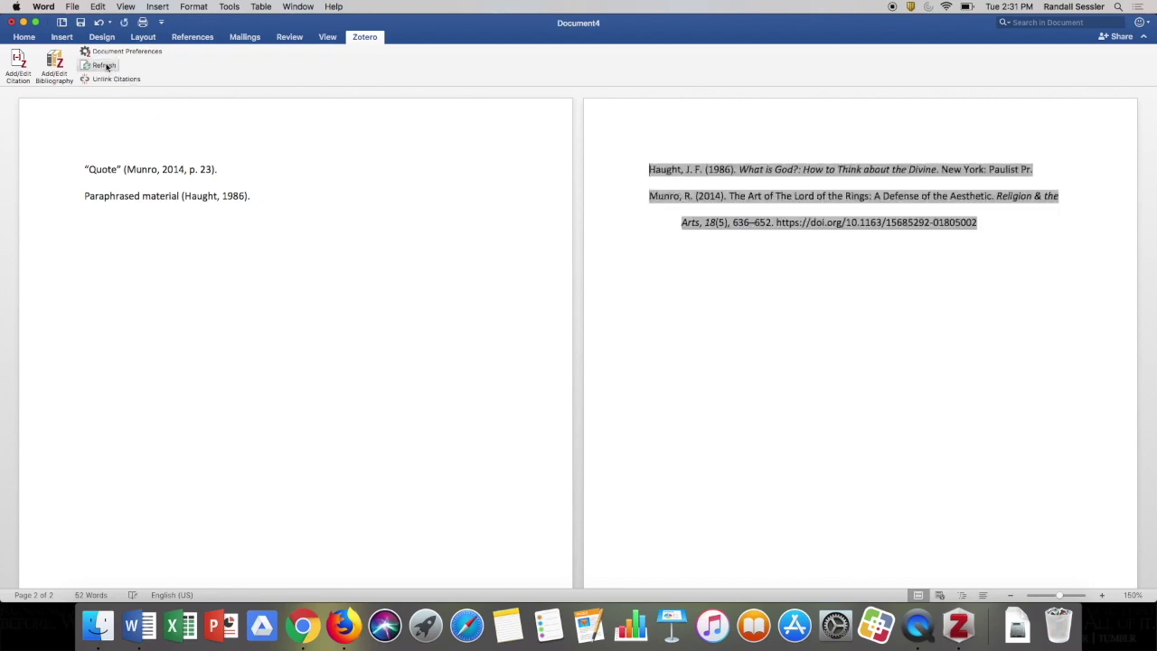